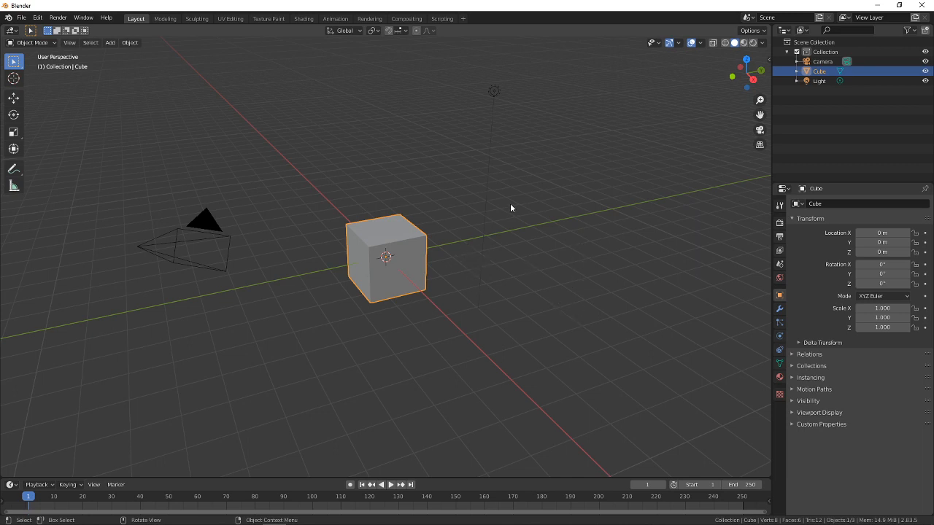
# Switch to the Google Chrome window and go to the Google home page
pyautogui.hotkey('alt', 'Tab')
pyautogui.hotkey('alt', 'Tab')
pyautogui.hotkey('alt', 'Tab')
pyautogui.press('Tab')
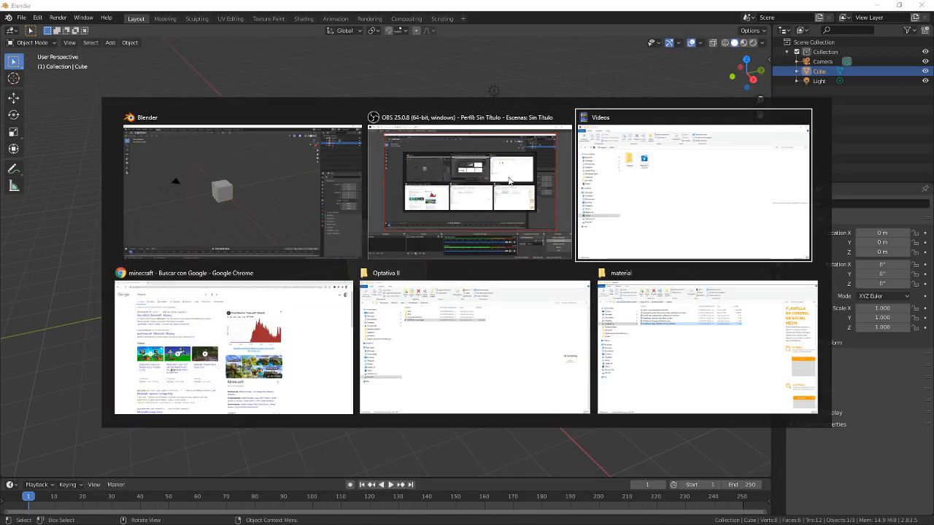
pyautogui.hotkey('alt', 'Tab')
pyautogui.hotkey('alt', 'Tab')
pyautogui.hotkey('alt', 'shift', 'Tab')
pyautogui.hotkey('alt', 'shift', 'Tab')
pyautogui.hotkey('alt', 'Tab')
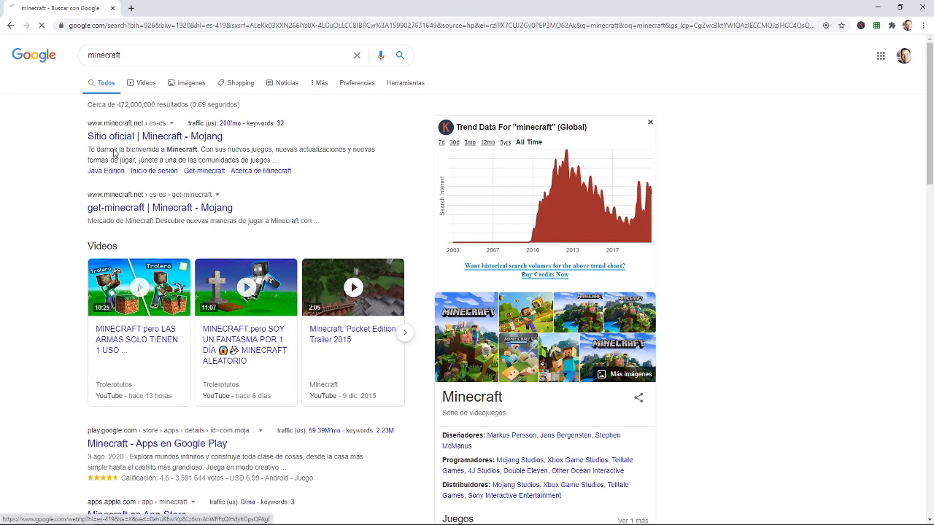
# Search Google for "minecraft steve" and show the image results
pyautogui.click(414, 201)
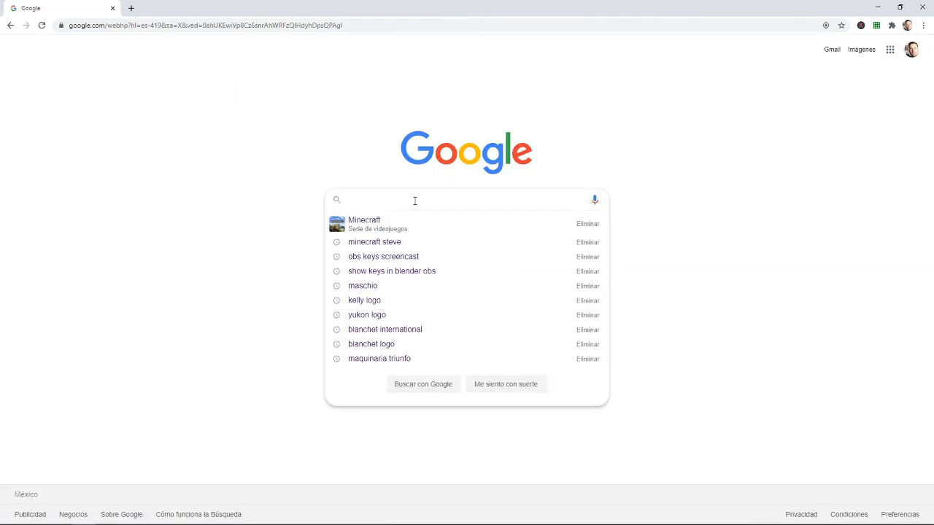
pyautogui.write('mine')
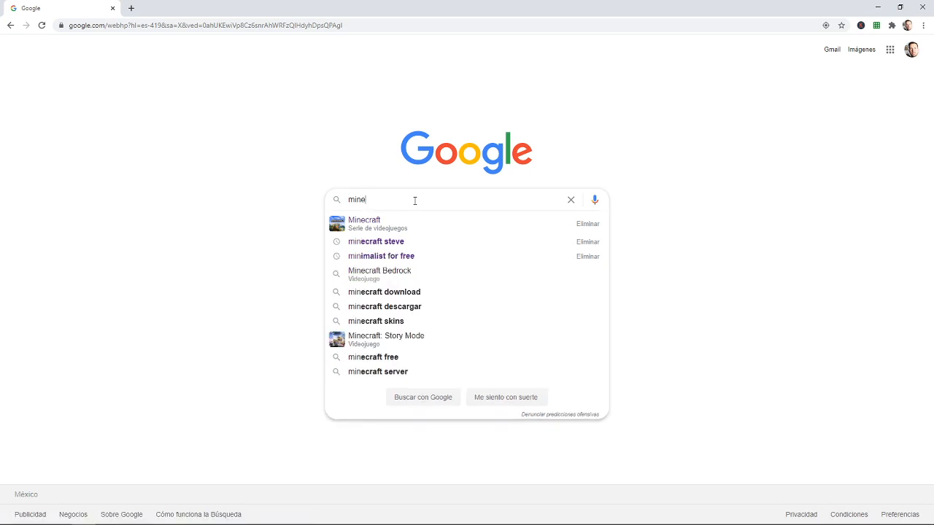
pyautogui.write('craft')
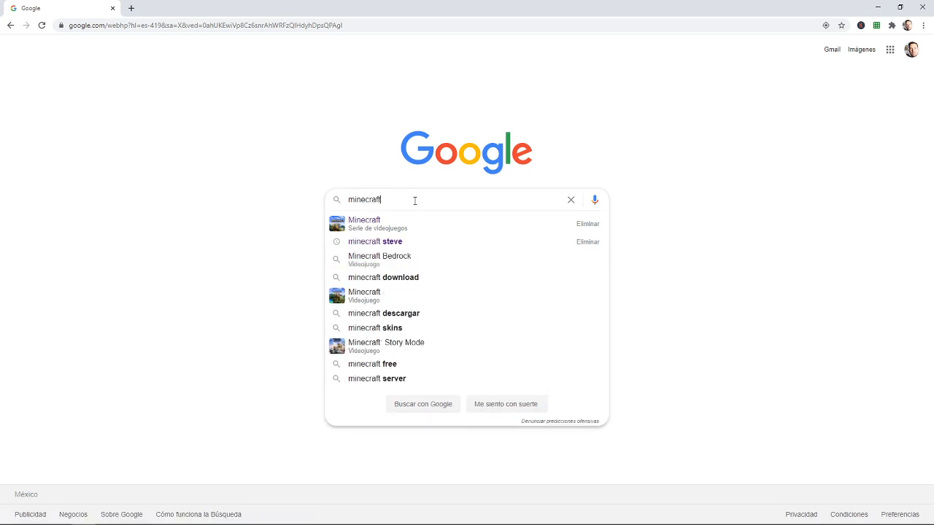
pyautogui.write(' steve')
pyautogui.press('Return')
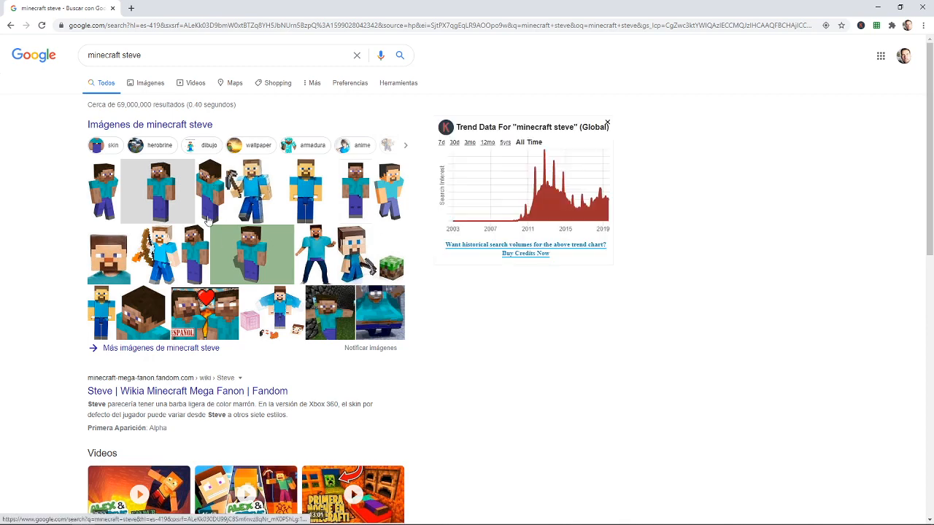
pyautogui.click(150, 85)
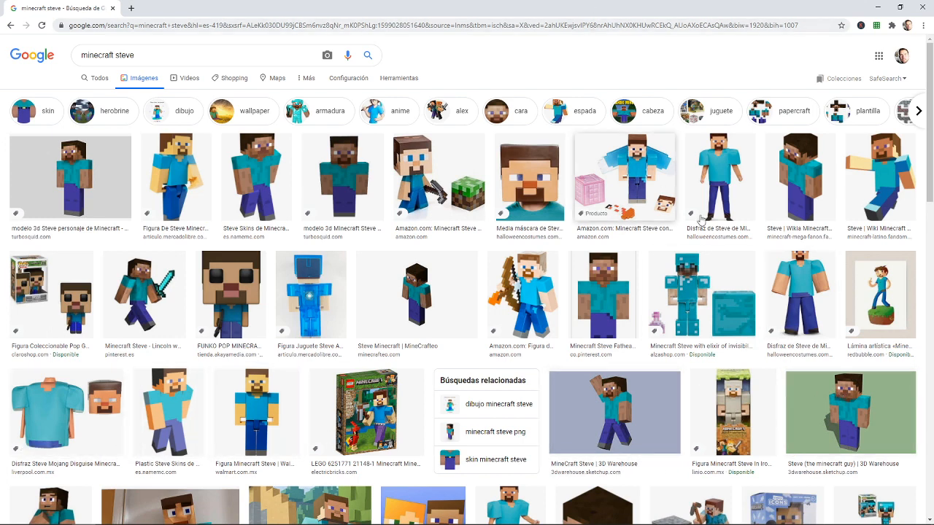
# Open the minecraft-latino fandom picture of Steve with an outstretched arm in its own browser tab and enlarge it
pyautogui.click(883, 198)
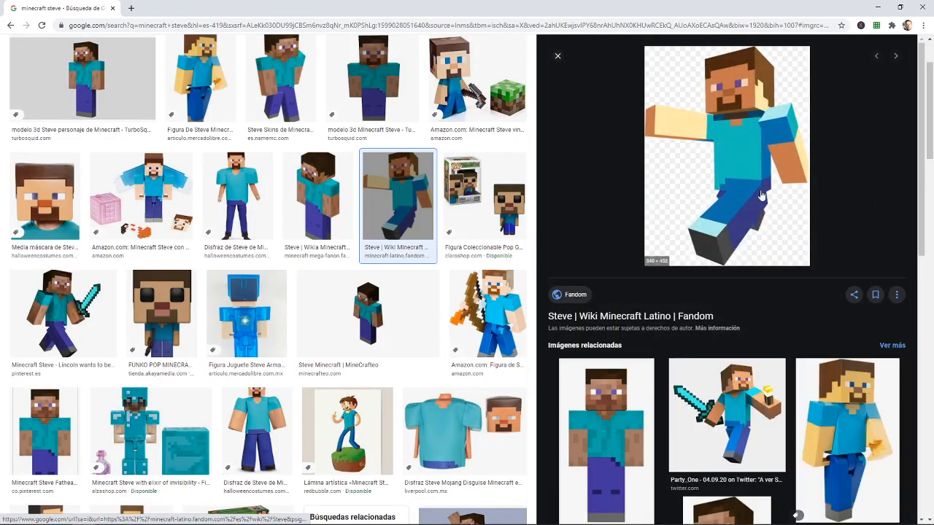
pyautogui.rightClick(745, 134)
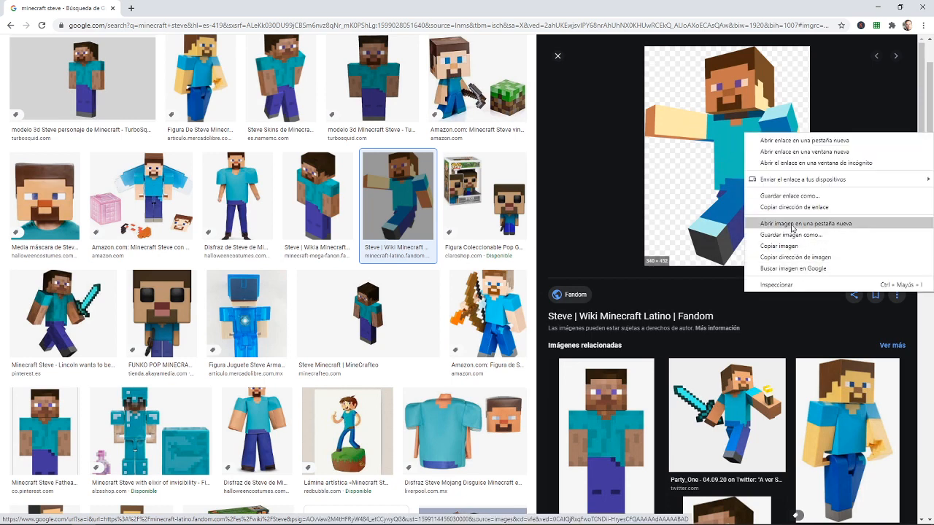
pyautogui.click(809, 223)
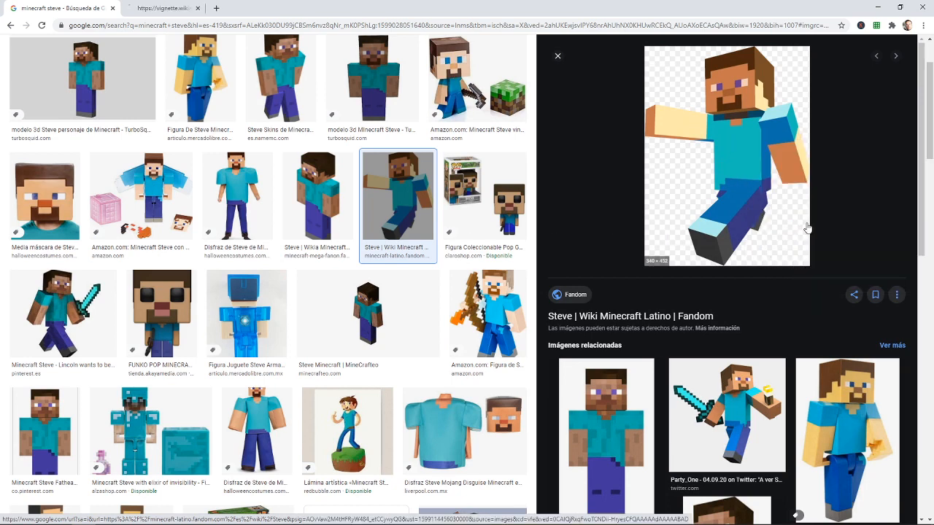
pyautogui.click(146, 6)
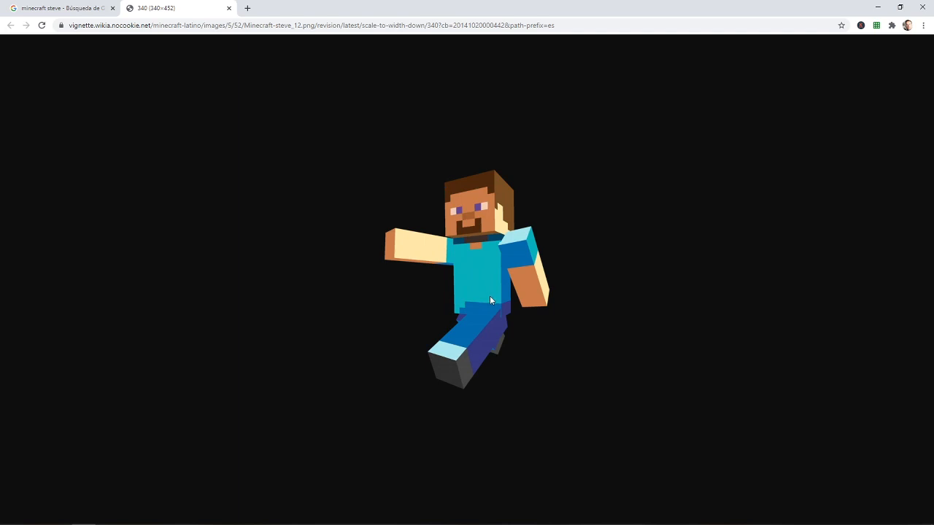
pyautogui.keyDown('ctrl'); pyautogui.scroll(4, 490, 295); pyautogui.keyUp('ctrl')
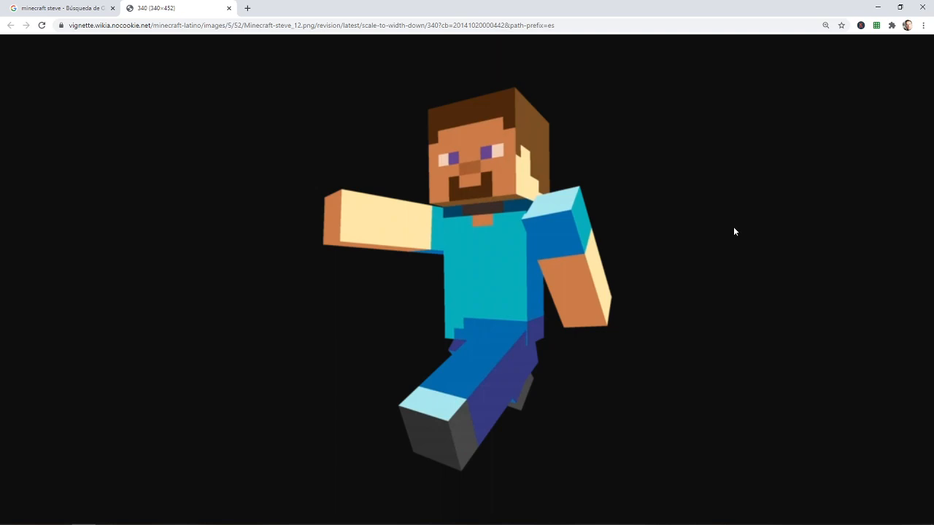
# Compare the Steve reference picture with the Blender scene, and orbit around the default cube in Blender
pyautogui.hotkey('alt', 'Tab')
pyautogui.hotkey('alt', 'Tab')
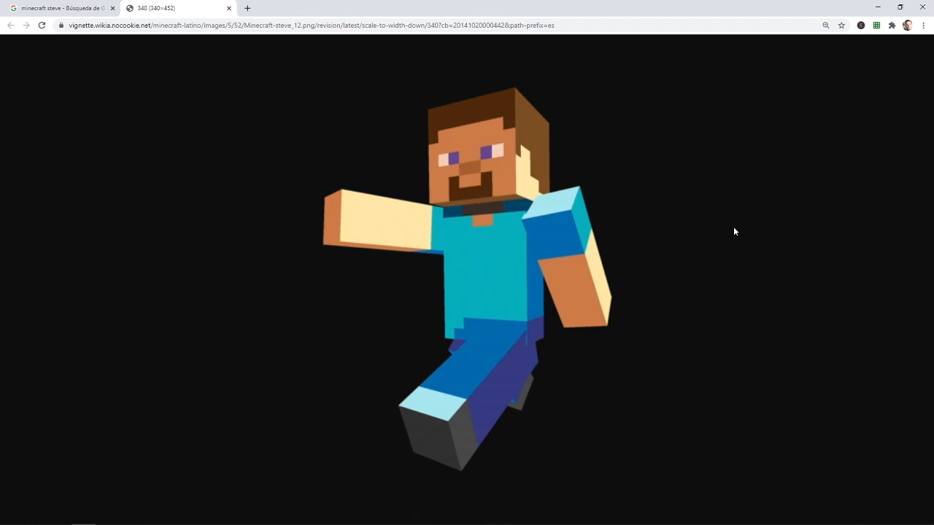
pyautogui.hotkey('alt', 'Tab')
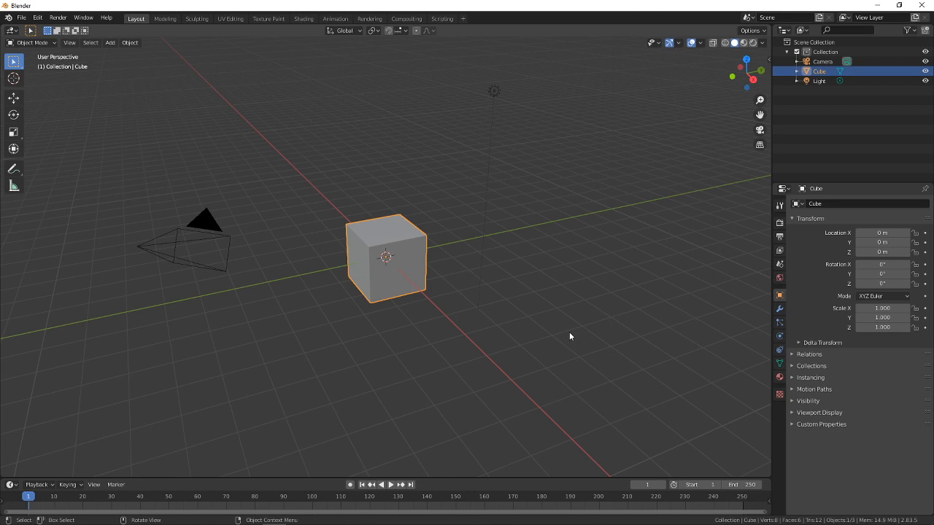
pyautogui.hotkey('alt', 'Tab')
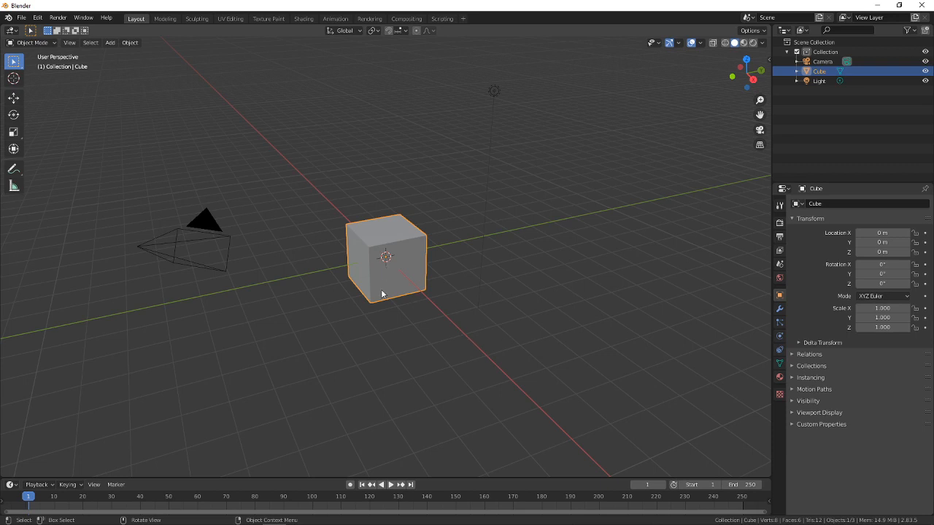
pyautogui.moveTo(380, 290); pyautogui.dragTo(474, 281, button='middle')
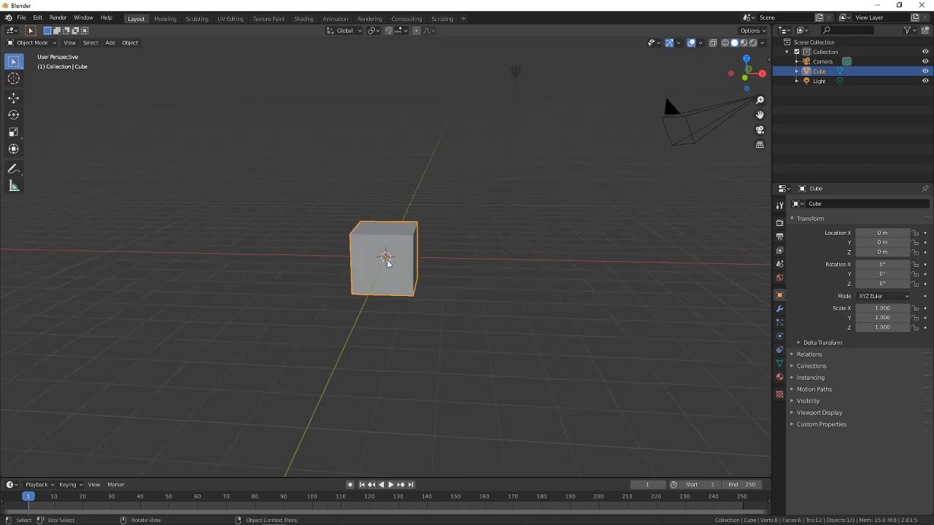
pyautogui.moveTo(387, 258)
pyautogui.mouseDown(button='middle')
pyautogui.moveTo(417, 256)
pyautogui.moveTo(383, 255)
pyautogui.mouseUp(button='middle')
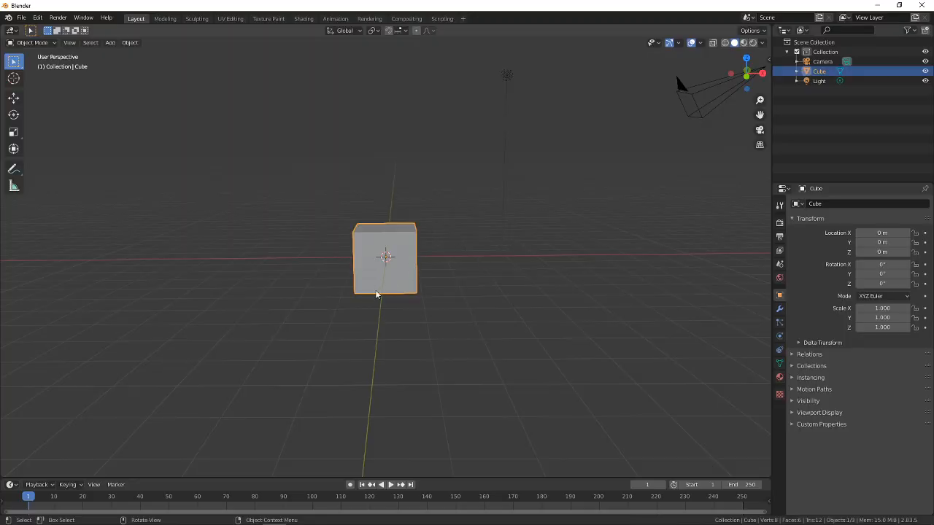
pyautogui.moveTo(377, 292); pyautogui.dragTo(442, 289, button='middle')
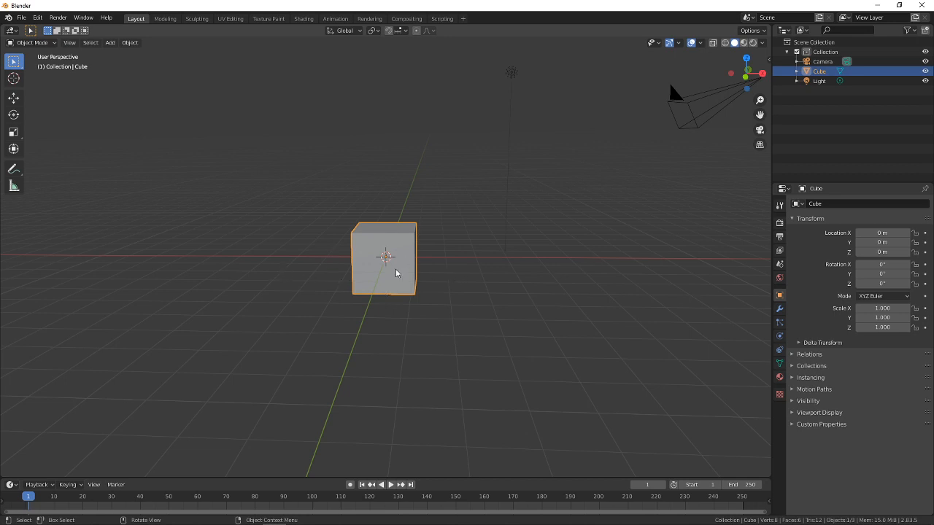
pyautogui.moveTo(367, 296); pyautogui.dragTo(442, 298, button='middle')
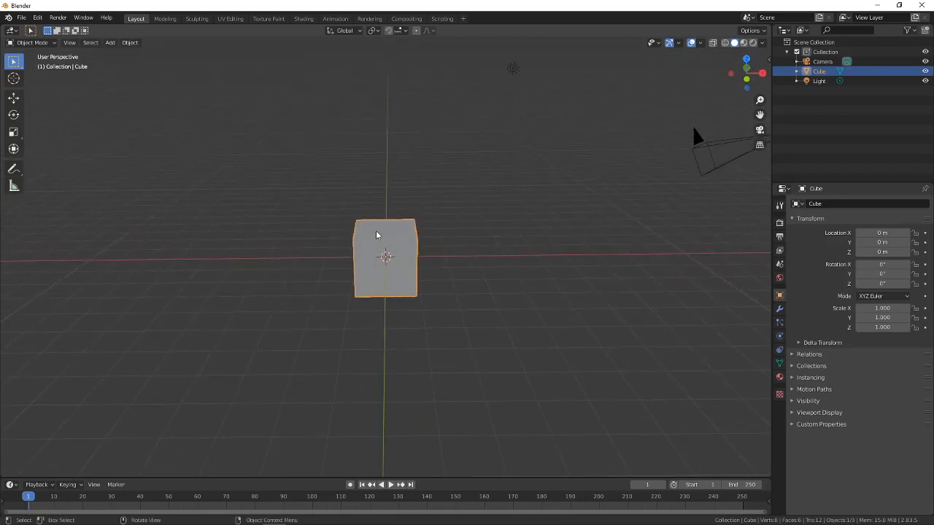
pyautogui.moveTo(377, 235); pyautogui.dragTo(371, 271, button='middle')
# Enable the Screencast Keys display in the 3D viewport, keeping its default settings
pyautogui.press('n')
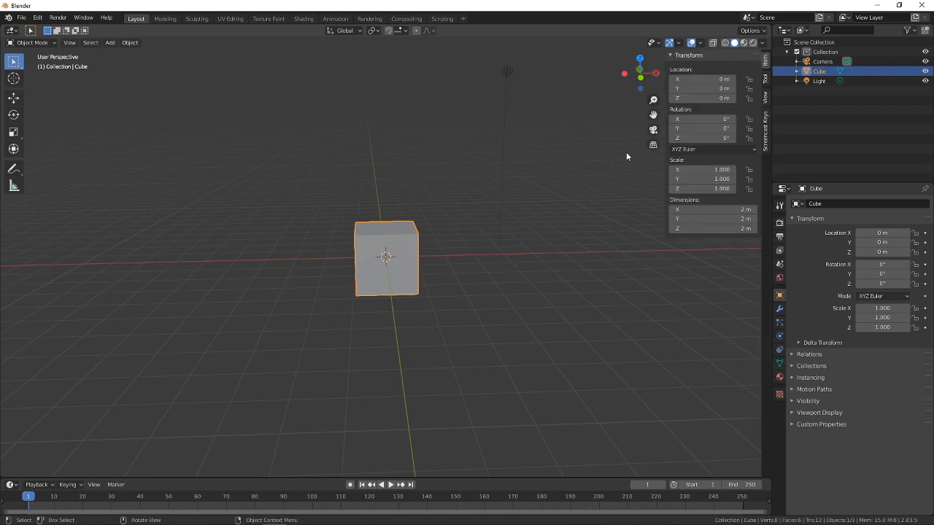
pyautogui.click(763, 142)
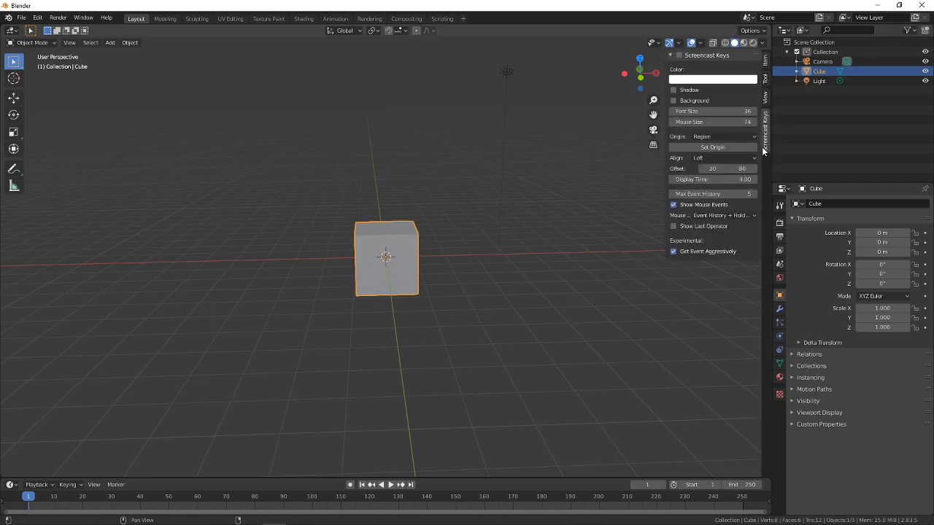
pyautogui.click(679, 55)
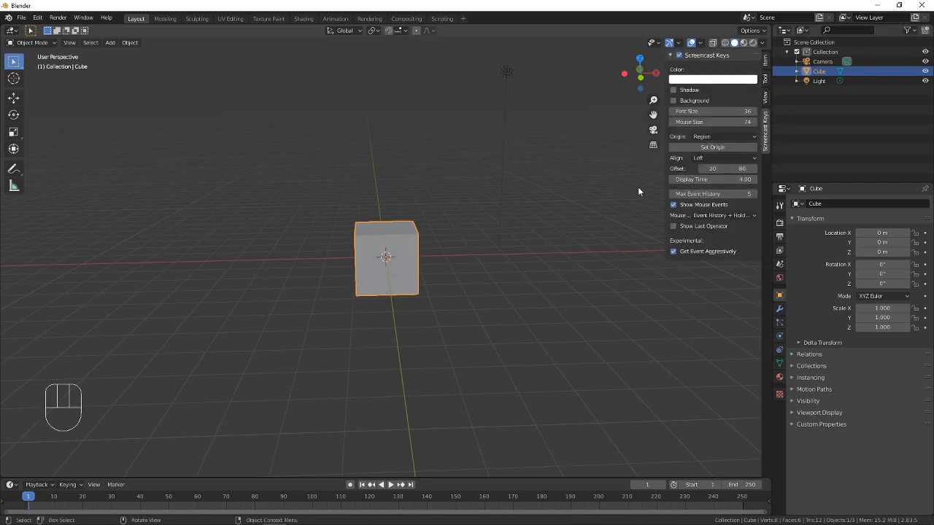
pyautogui.press('n')
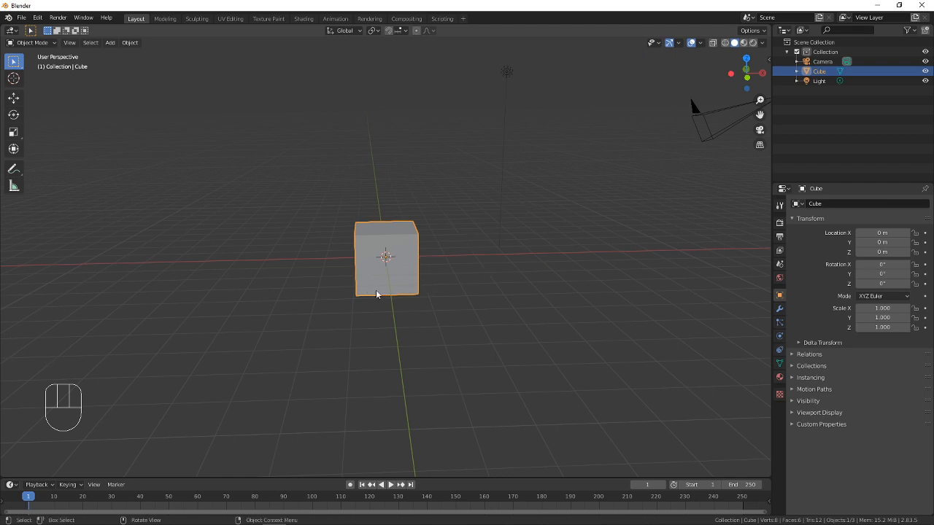
# Examine the default cube by orbiting slightly and zooming the viewport in and out repeatedly
pyautogui.moveTo(377, 294)
pyautogui.mouseDown(button='middle')
pyautogui.moveTo(431, 248)
pyautogui.moveTo(401, 307)
pyautogui.moveTo(402, 252)
pyautogui.moveTo(425, 252)
pyautogui.moveTo(396, 256)
pyautogui.moveTo(381, 285)
pyautogui.mouseUp(button='middle')
pyautogui.moveTo(746, 75)
pyautogui.mouseDown()
pyautogui.moveTo(762, 79)
pyautogui.moveTo(752, 77)
pyautogui.mouseUp()
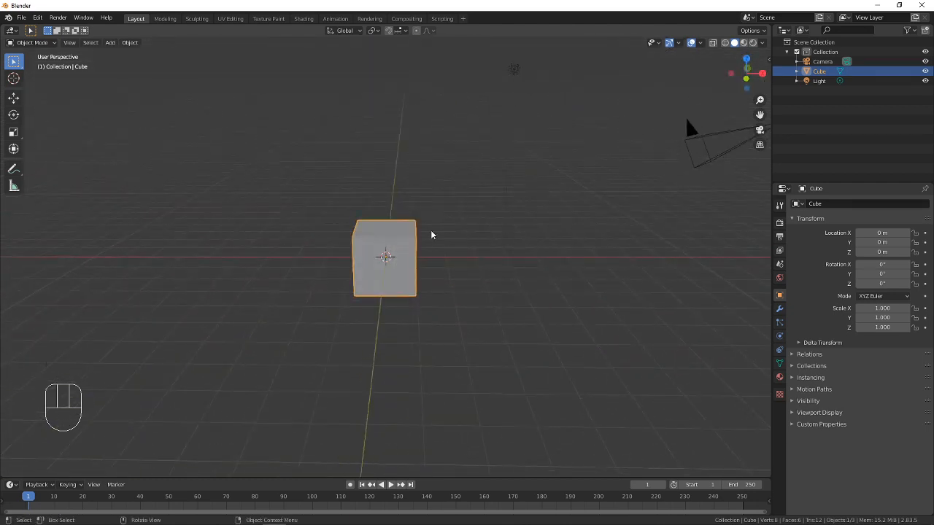
pyautogui.scroll(-3, 410, 231)
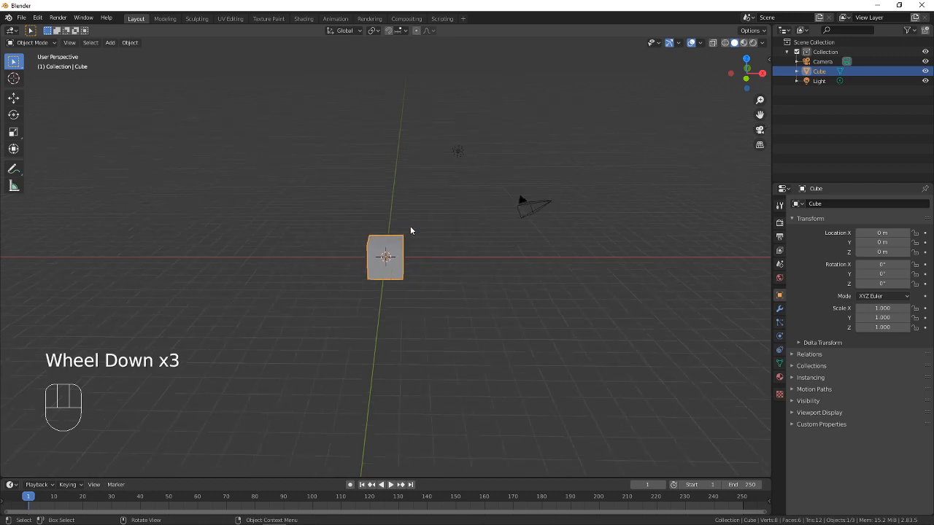
pyautogui.scroll(-2, 410, 231)
pyautogui.scroll(5, 410, 231)
pyautogui.scroll(-5, 410, 229)
pyautogui.scroll(6, 411, 229)
pyautogui.scroll(-6, 411, 229)
pyautogui.scroll(5, 410, 238)
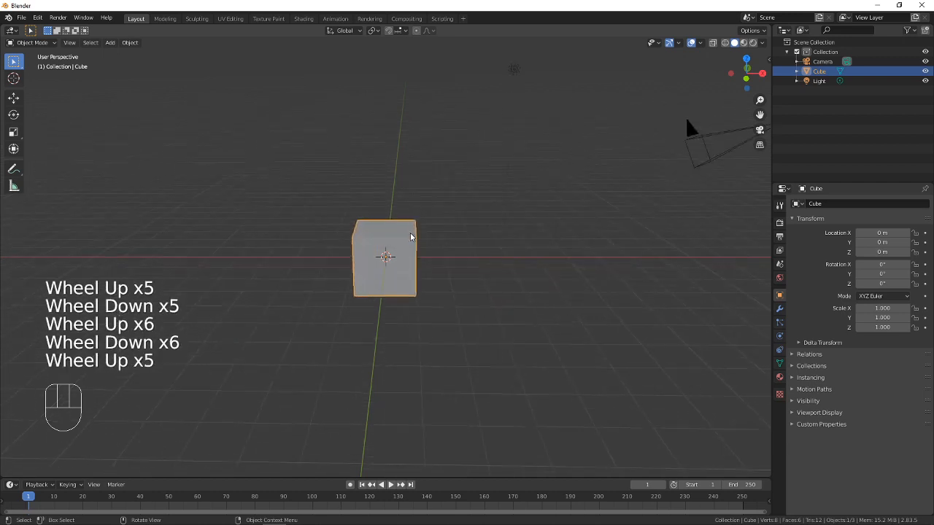
pyautogui.scroll(6, 409, 237)
pyautogui.scroll(-6, 410, 237)
pyautogui.scroll(3, 410, 237)
pyautogui.scroll(-2, 409, 237)
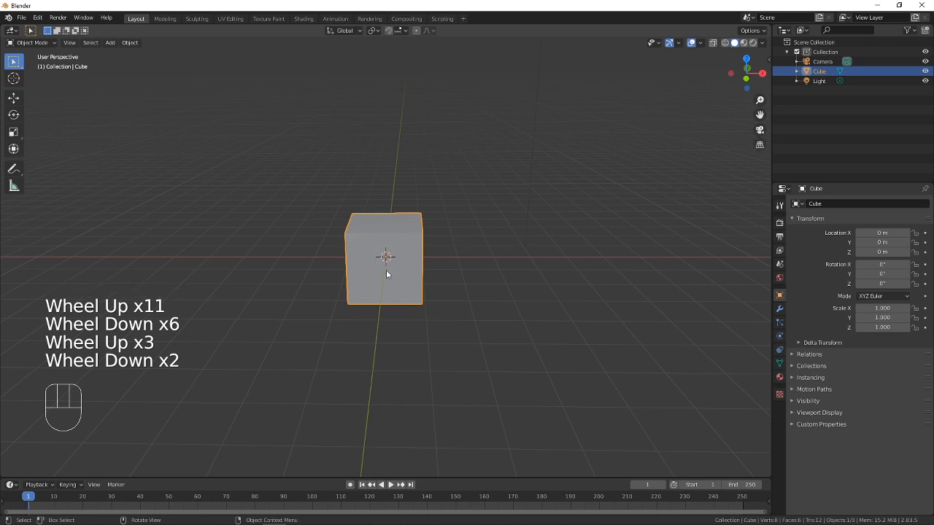
# Pan and orbit the viewport to view the cube from different positions and angles
pyautogui.keyDown('shift'); pyautogui.moveTo(392, 275); pyautogui.dragTo(534, 240, button='middle'); pyautogui.keyUp('shift')
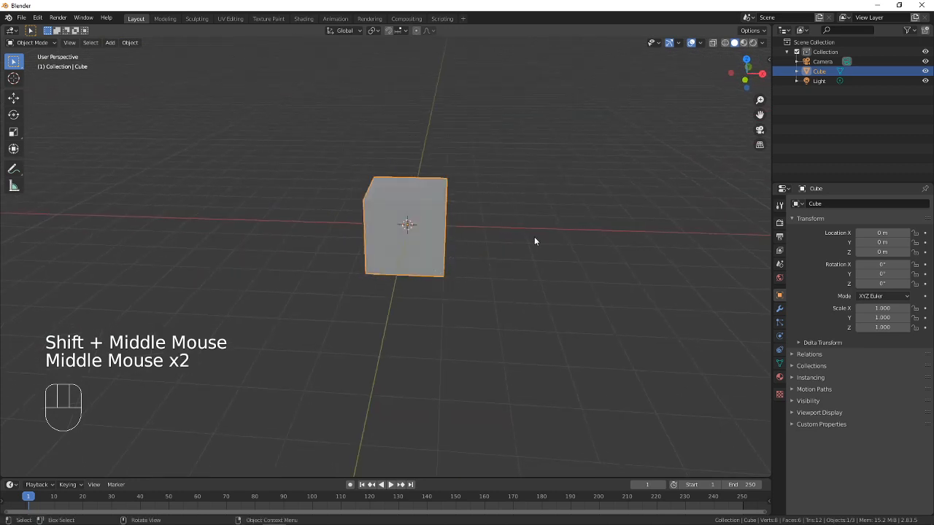
pyautogui.keyDown('shift'); pyautogui.moveTo(394, 267); pyautogui.dragTo(448, 279, button='middle'); pyautogui.keyUp('shift')
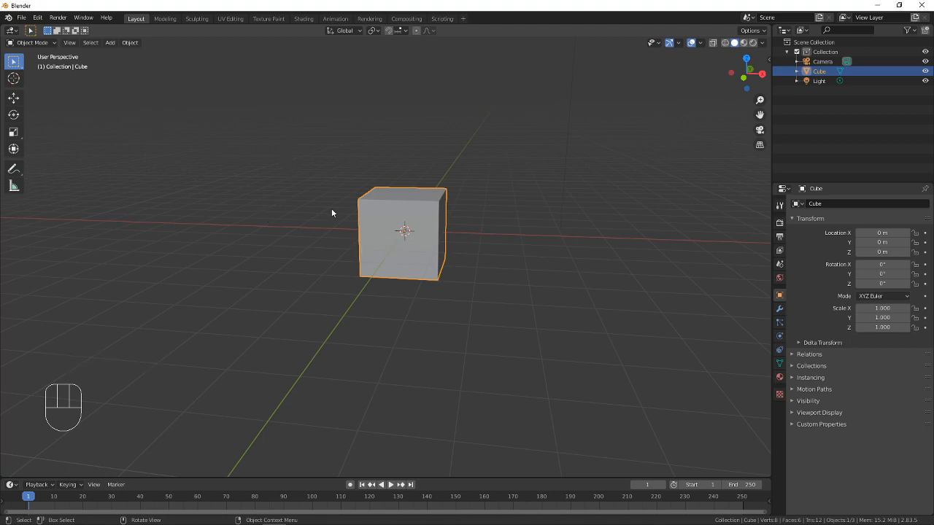
pyautogui.moveTo(406, 275); pyautogui.dragTo(397, 319, button='middle')
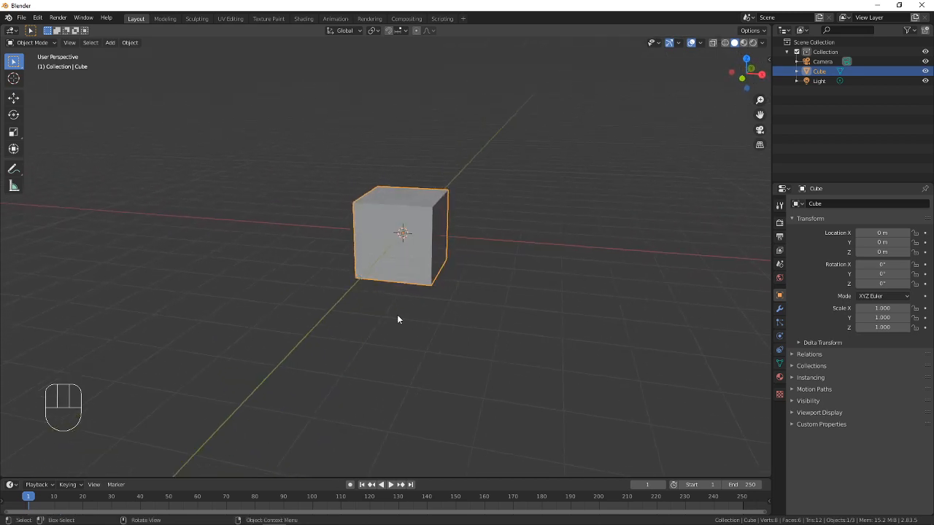
pyautogui.keyDown('shift'); pyautogui.moveTo(479, 221); pyautogui.dragTo(446, 283, button='middle'); pyautogui.keyUp('shift')
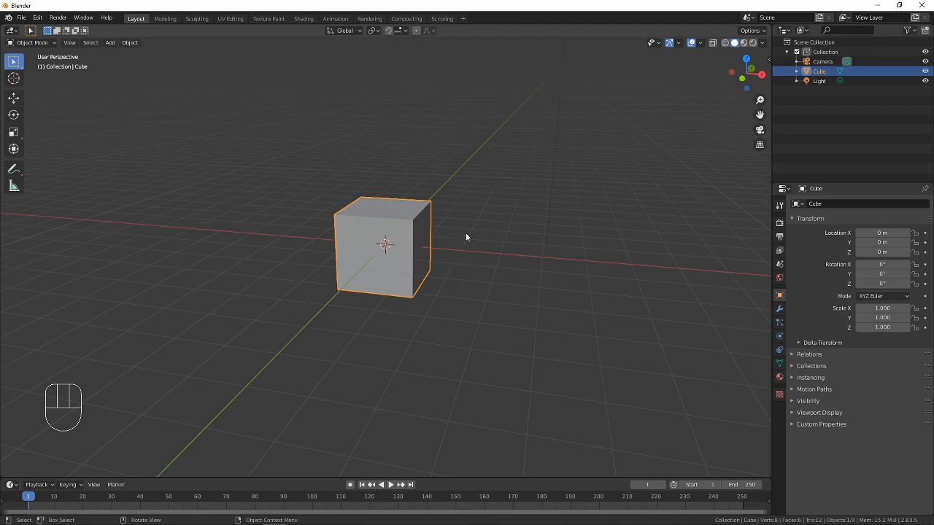
# Duplicate the cube along the global Y axis, placing the copy at about 99 m, and deselect all objects
pyautogui.keyDown('shift'); pyautogui.moveTo(465, 235); pyautogui.dragTo(360, 324, button='middle'); pyautogui.keyUp('shift')
pyautogui.click(365, 312)
pyautogui.hotkey('shift', 'd')
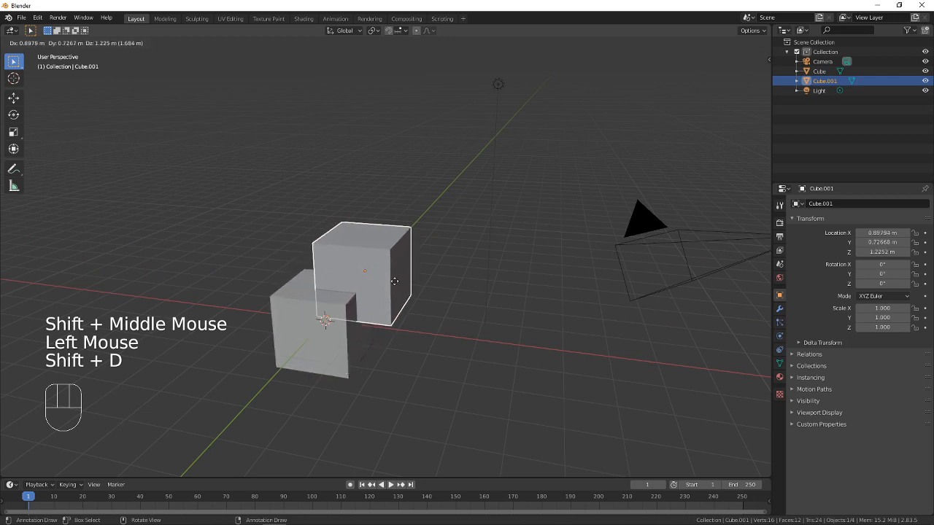
pyautogui.press('y')
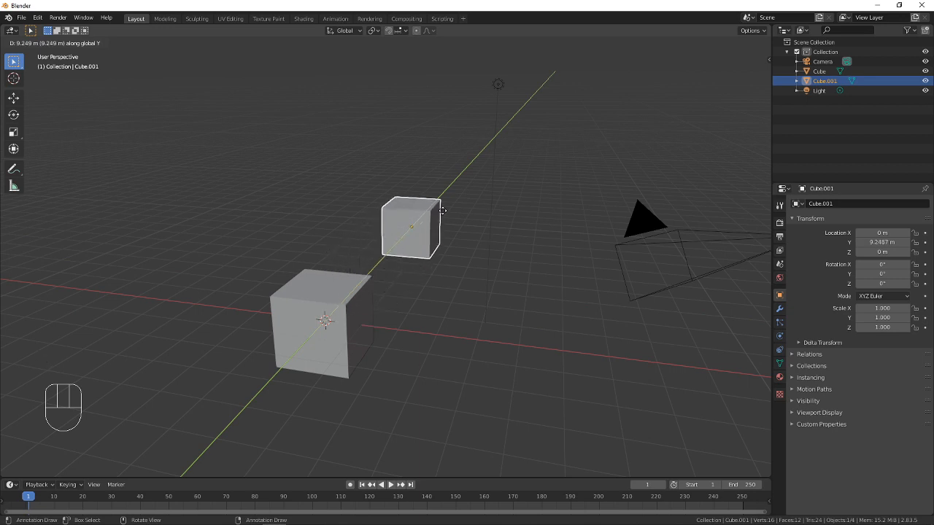
pyautogui.click(549, 103)
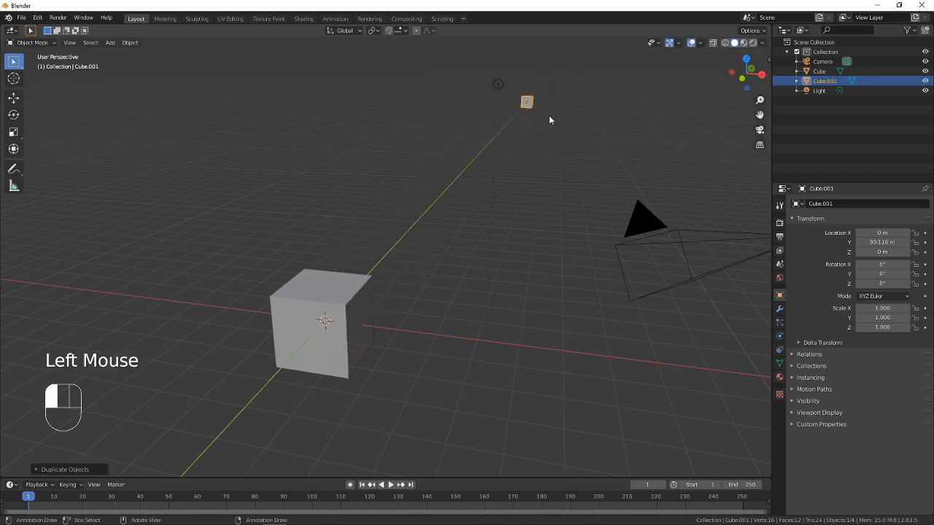
pyautogui.press('a')
pyautogui.press('a')
pyautogui.press('a')
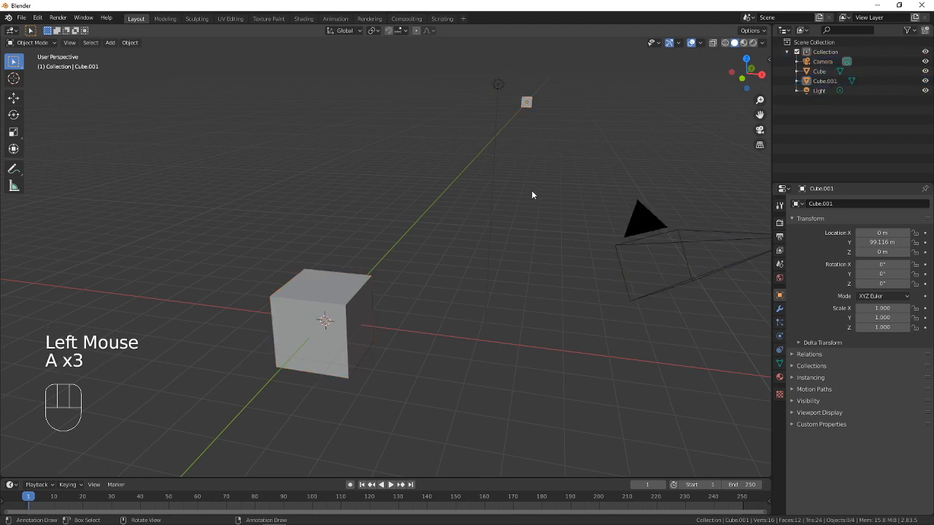
# Delete the distant duplicate cube on the Y axis
pyautogui.moveTo(476, 263); pyautogui.dragTo(480, 235, button='middle')
pyautogui.click(461, 203)
pyautogui.click(461, 203)
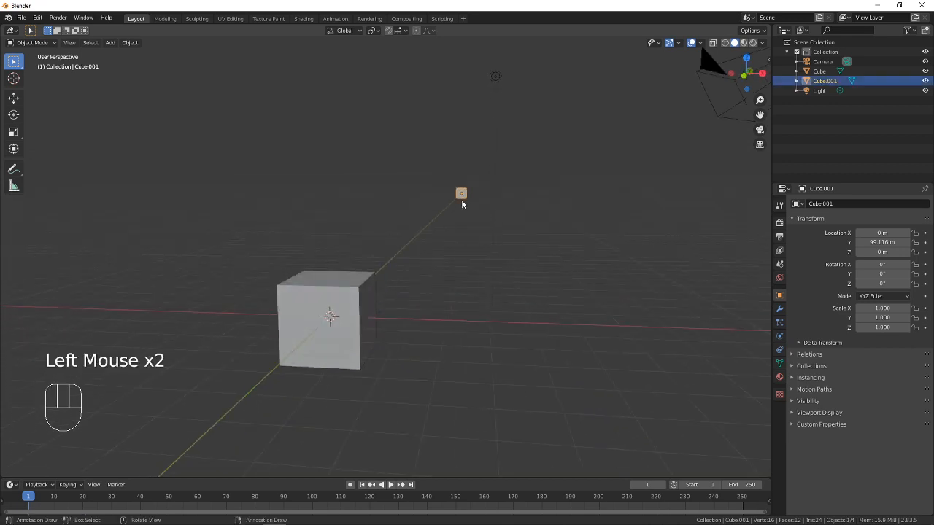
pyautogui.press('x')
pyautogui.click(462, 203)
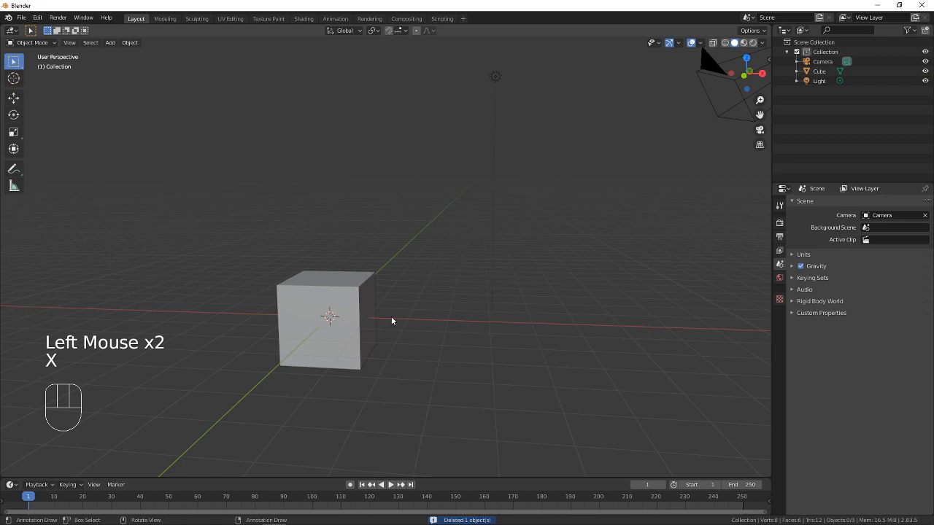
# Look at the remaining cube from the Front orthographic viewpoint
pyautogui.scroll(-3, 372, 316)
pyautogui.scroll(3, 358, 311)
pyautogui.keyDown('shift'); pyautogui.moveTo(325, 294); pyautogui.dragTo(432, 273, button='middle'); pyautogui.keyUp('shift')
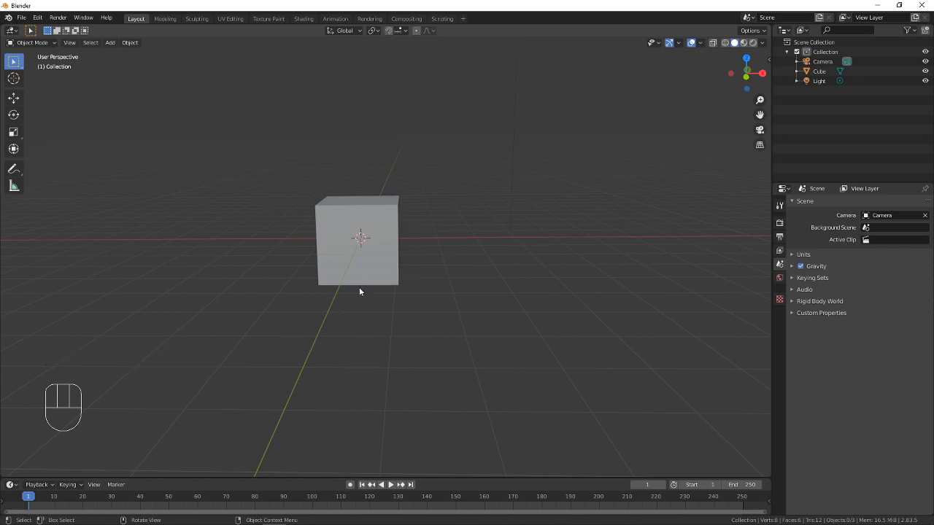
pyautogui.keyDown('shift'); pyautogui.moveTo(366, 267); pyautogui.dragTo(425, 308, button='middle'); pyautogui.keyUp('shift')
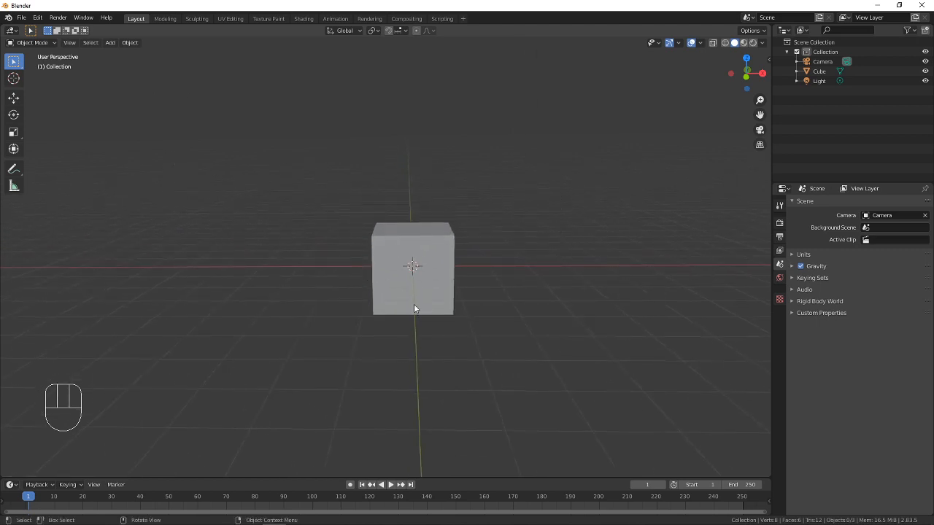
pyautogui.click(69, 43)
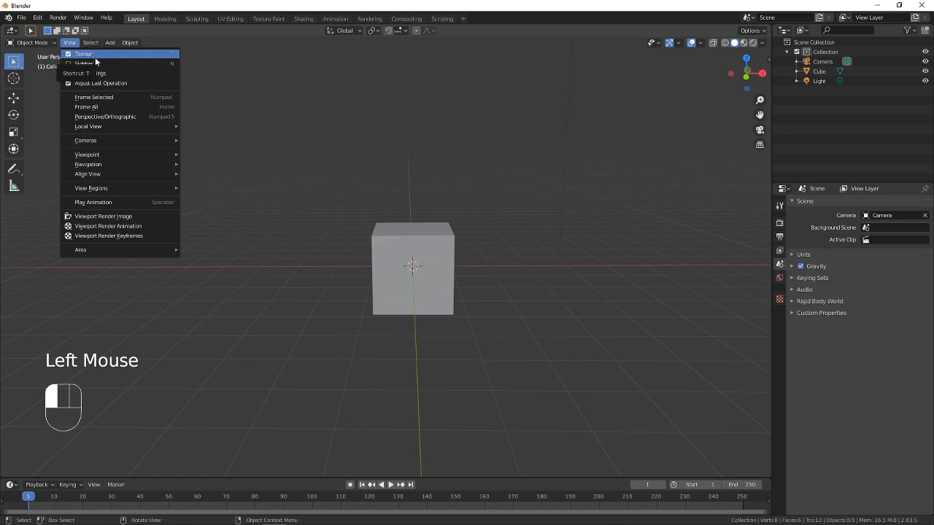
pyautogui.moveTo(89, 157)
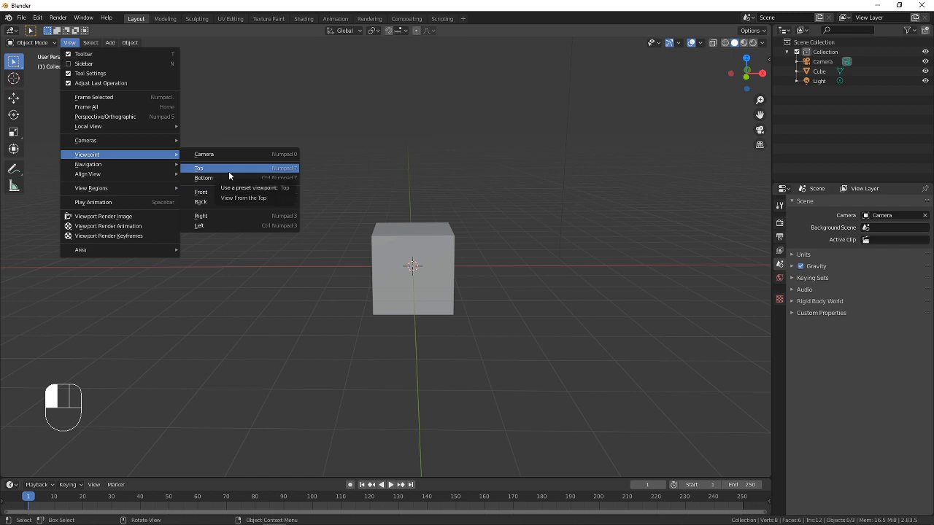
pyautogui.click(225, 194)
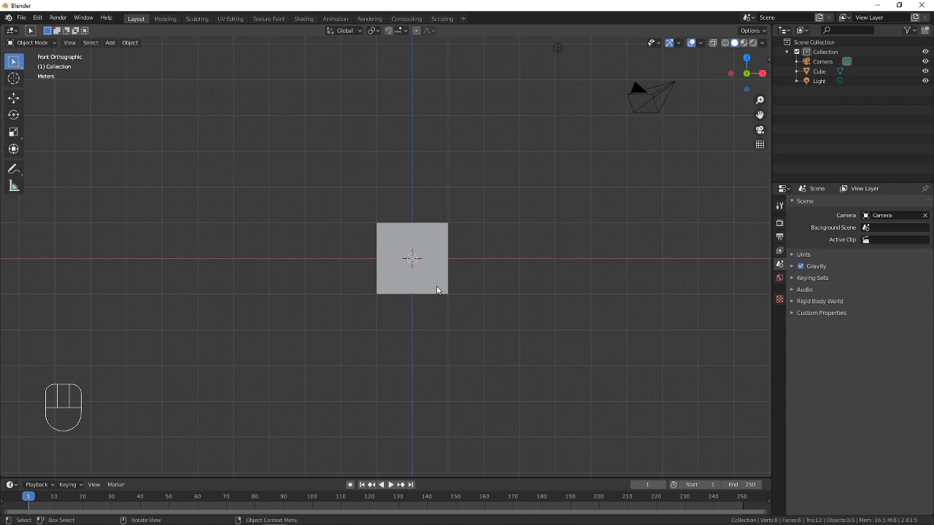
# Duplicate the cube along the global Y axis, placing the copy about 74 m away
pyautogui.moveTo(461, 202); pyautogui.dragTo(451, 230, button='middle')
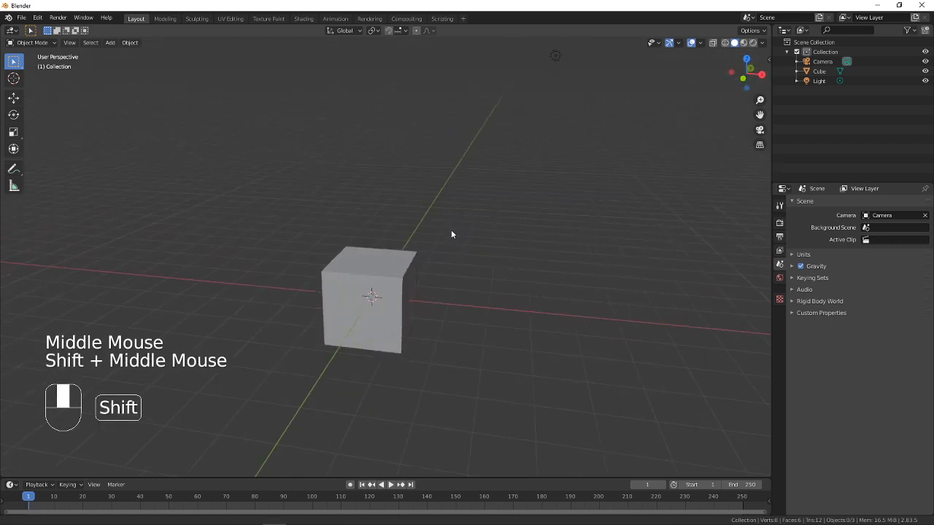
pyautogui.click(398, 275)
pyautogui.hotkey('shift', 'd')
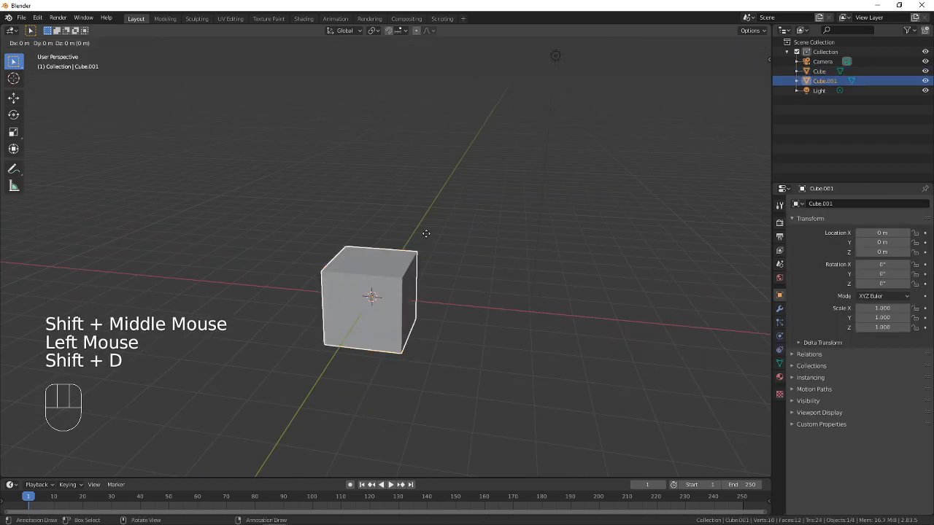
pyautogui.press('y')
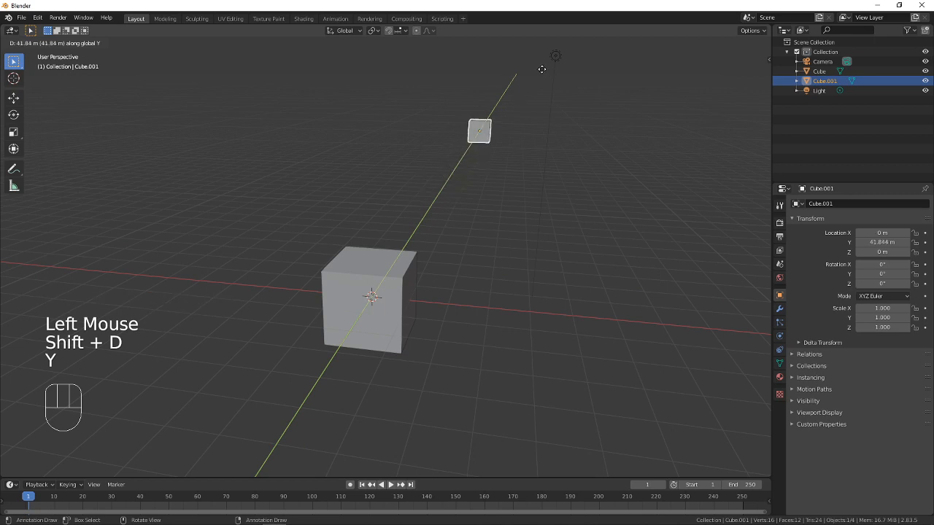
pyautogui.click(563, 62)
# Move the copied cube along the X axis to about -5.8 m and deselect all objects
pyautogui.press('g')
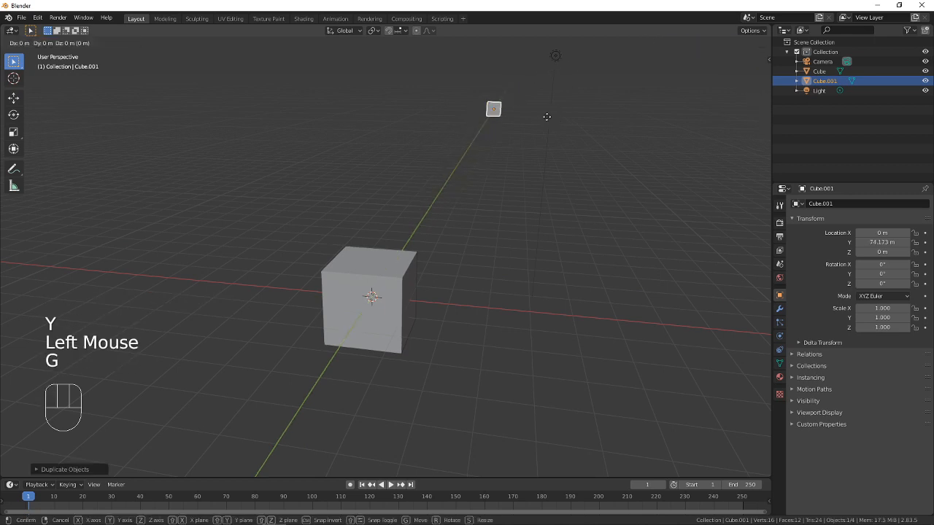
pyautogui.press('x')
pyautogui.click(494, 148)
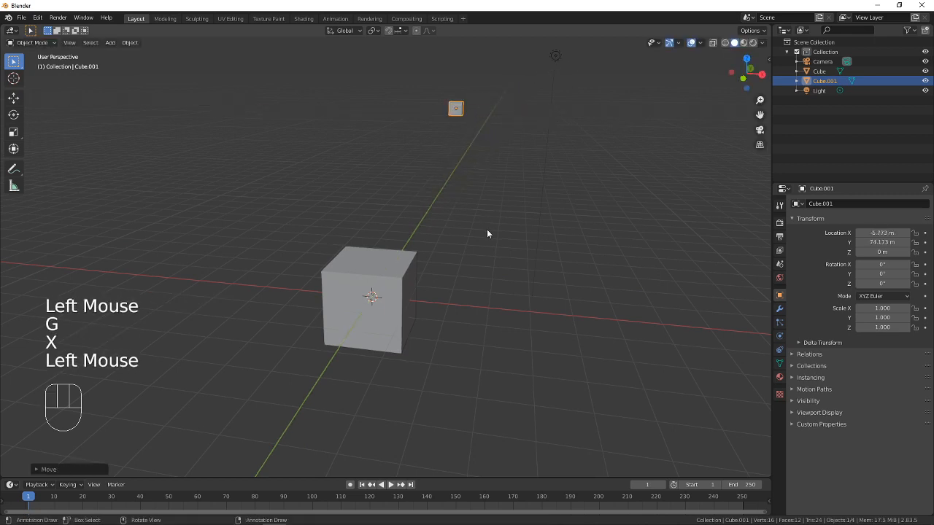
pyautogui.press('a')
pyautogui.press('a')
pyautogui.press('a')
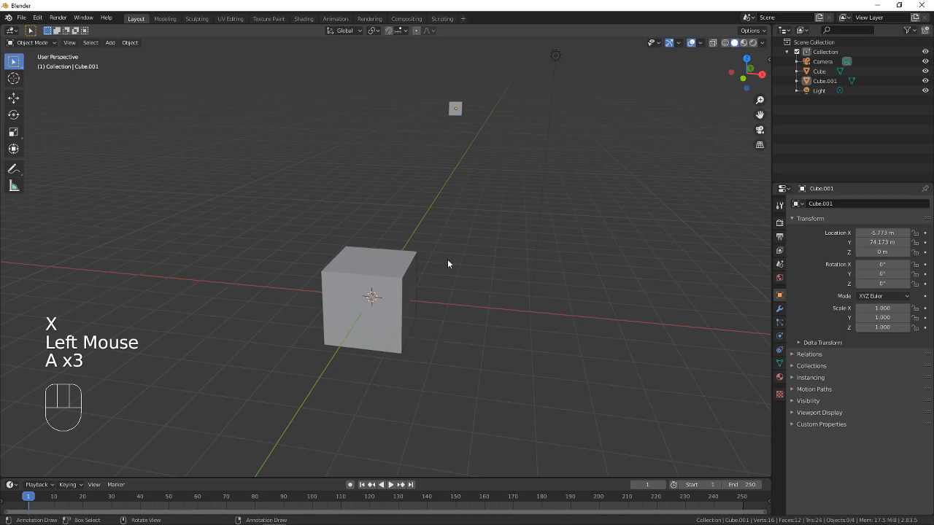
# Select the near and distant cubes alternately, view them from a nearly level angle, and toggle the selection of all objects
pyautogui.click(407, 326)
pyautogui.click(456, 109)
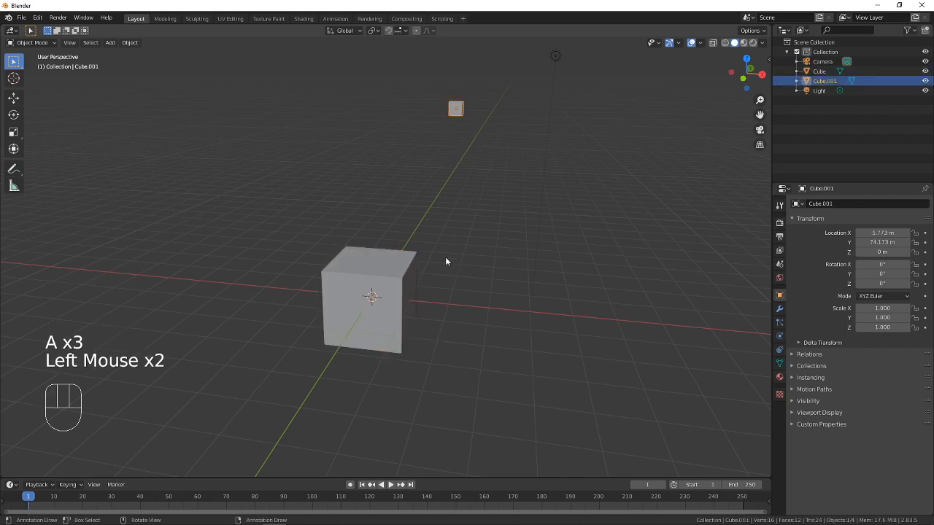
pyautogui.click(401, 288)
pyautogui.click(459, 109)
pyautogui.moveTo(406, 299); pyautogui.dragTo(446, 281, button='middle')
pyautogui.press('a')
pyautogui.press('a')
pyautogui.press('a')
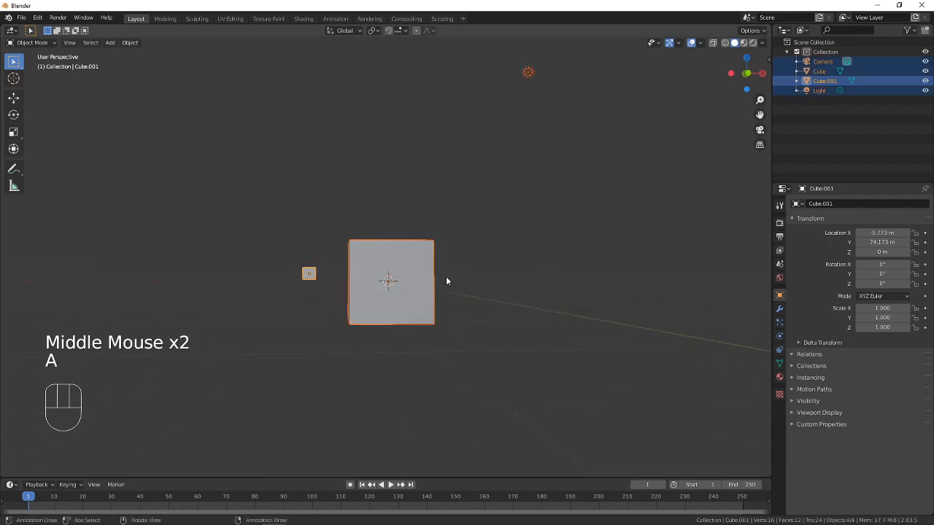
# Compare the apparent sizes of the two cubes in perspective by selecting each in turn, finishing with the distant copy
pyautogui.click(311, 278)
pyautogui.click(357, 295)
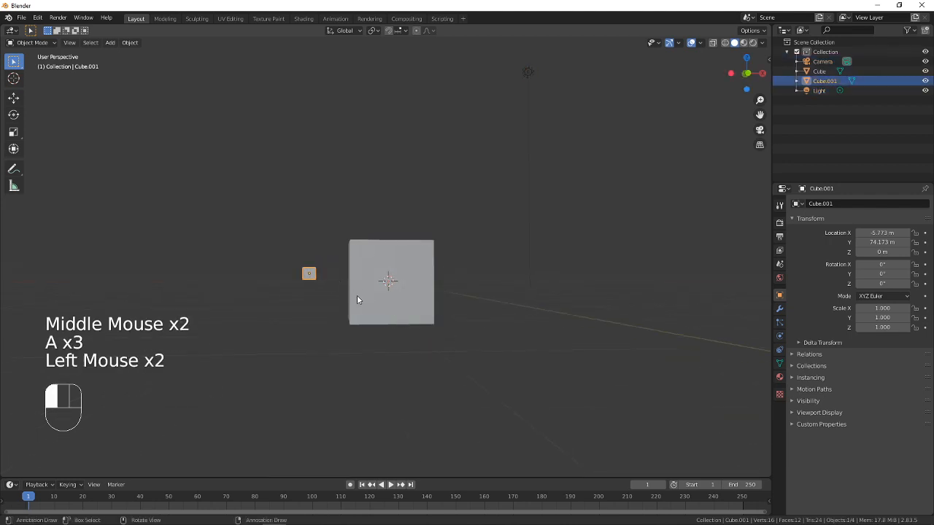
pyautogui.click(360, 302)
pyautogui.click(358, 305)
pyautogui.click(312, 289)
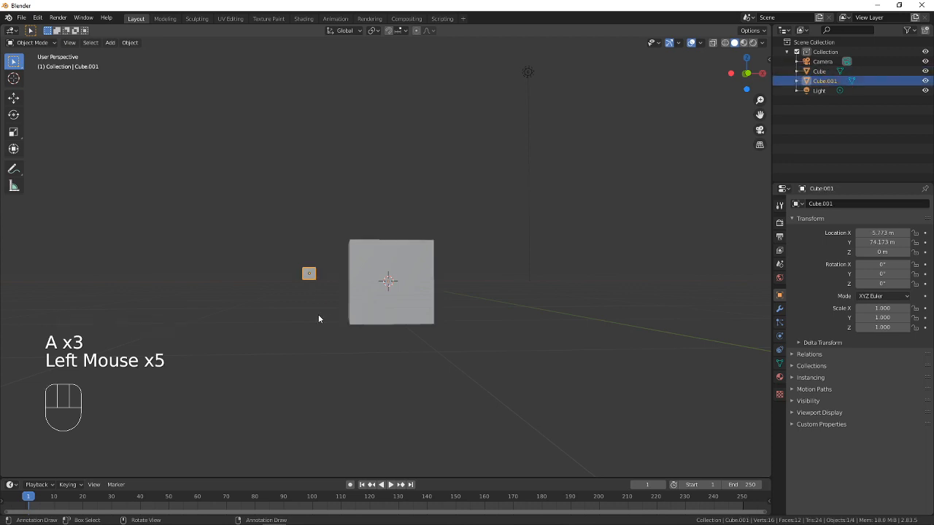
pyautogui.click(318, 321)
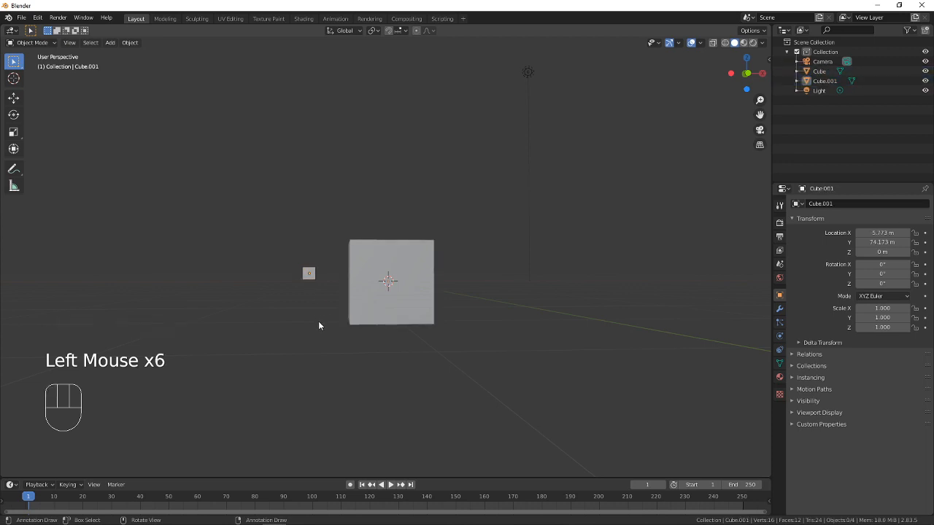
pyautogui.click(359, 315)
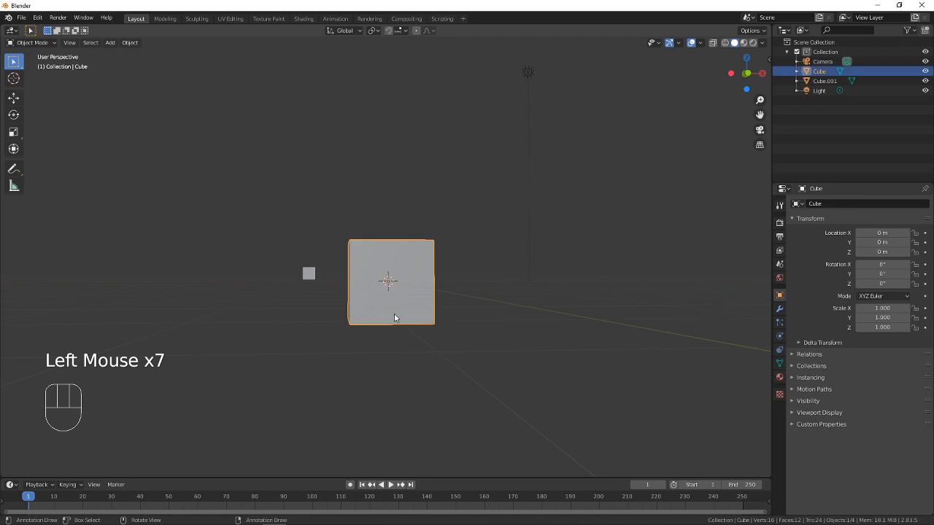
pyautogui.click(315, 294)
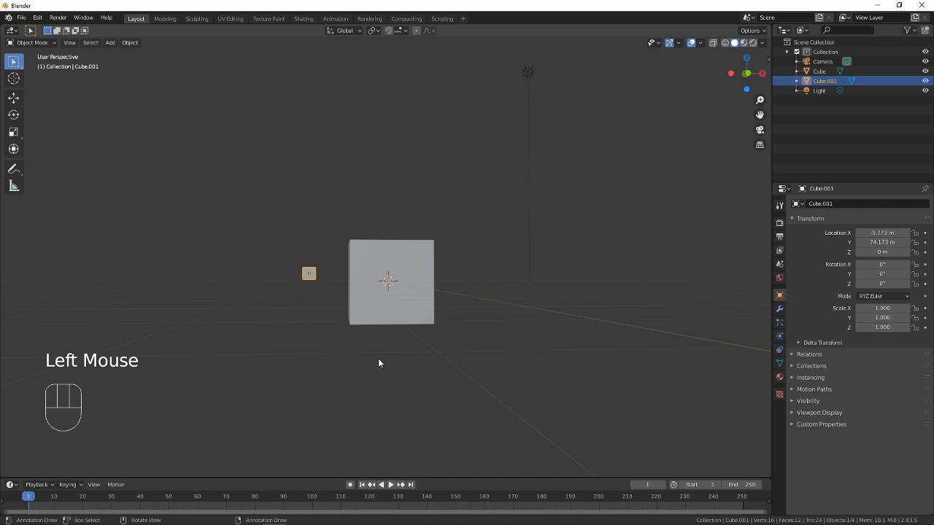
# Switch to the Front orthographic viewpoint, compare the two cubes by selecting each in turn, and clear the selection
pyautogui.click(70, 43)
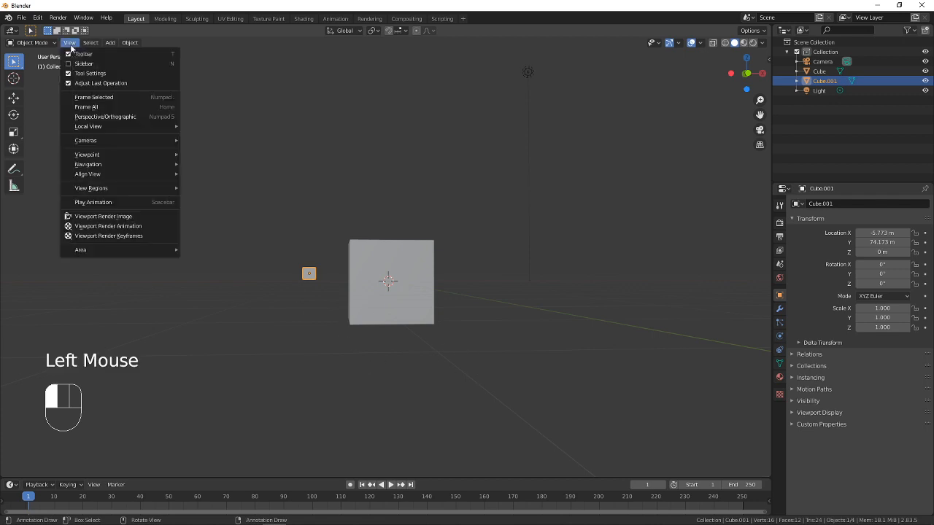
pyautogui.moveTo(100, 164)
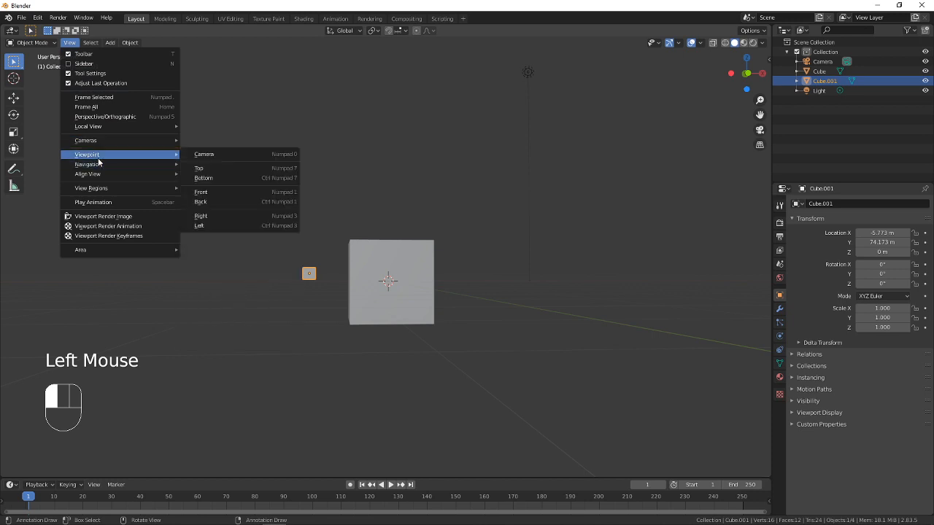
pyautogui.click(224, 193)
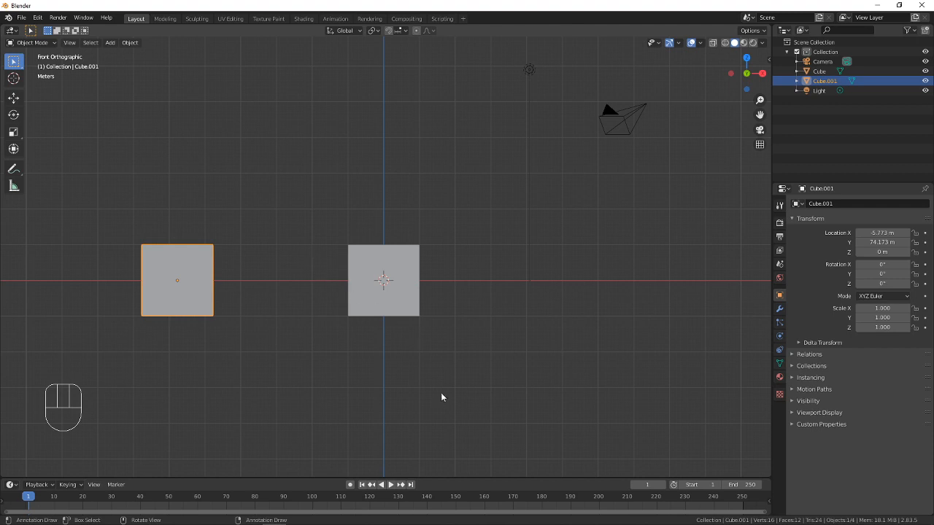
pyautogui.click(362, 328)
pyautogui.click(355, 310)
pyautogui.click(209, 290)
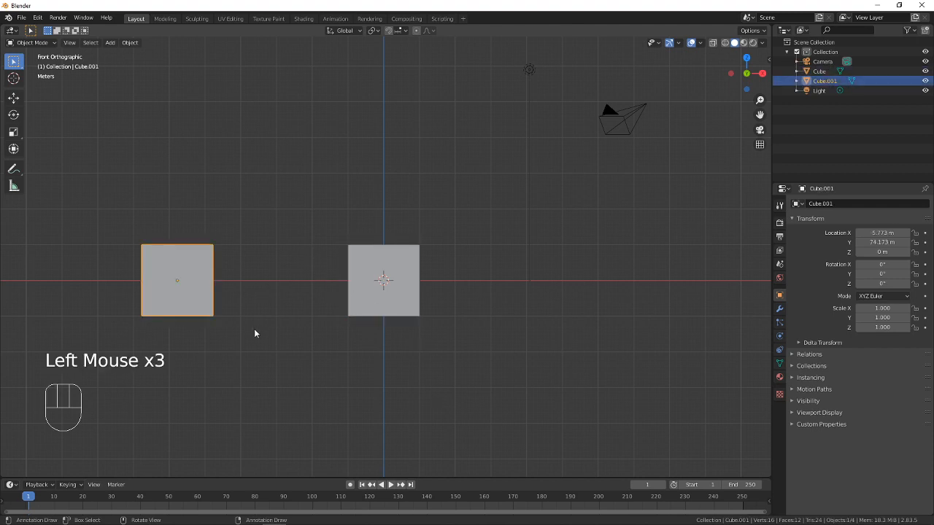
pyautogui.click(254, 333)
pyautogui.click(371, 309)
pyautogui.click(334, 363)
pyautogui.click(207, 306)
pyautogui.click(327, 378)
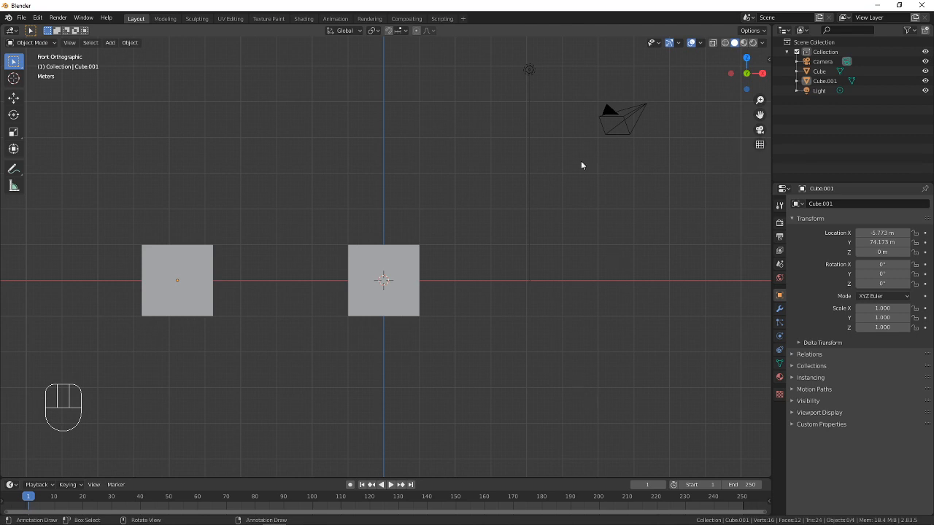
# Switch the viewport to perspective projection and examine the distance between the two cubes from an angle
pyautogui.click(759, 145)
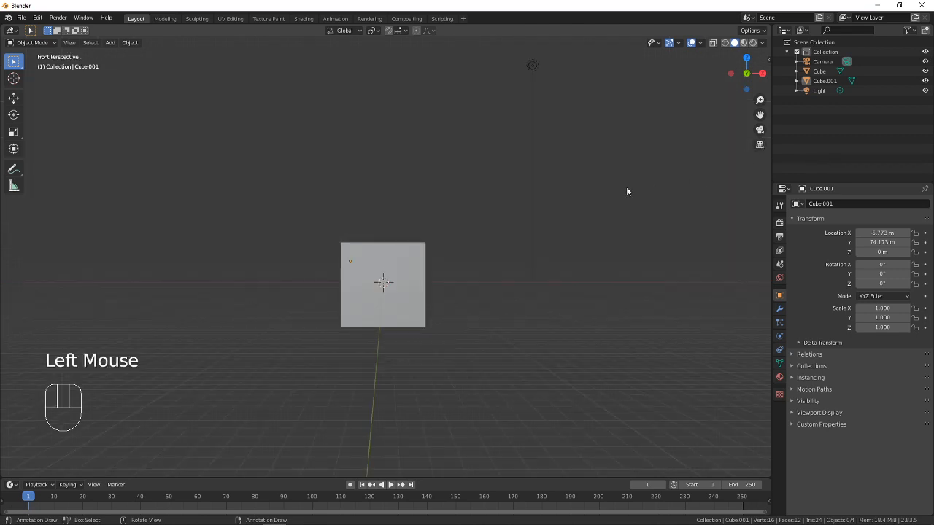
pyautogui.moveTo(627, 192); pyautogui.dragTo(562, 244, button='middle')
pyautogui.scroll(-5, 496, 260)
pyautogui.scroll(4, 639, 175)
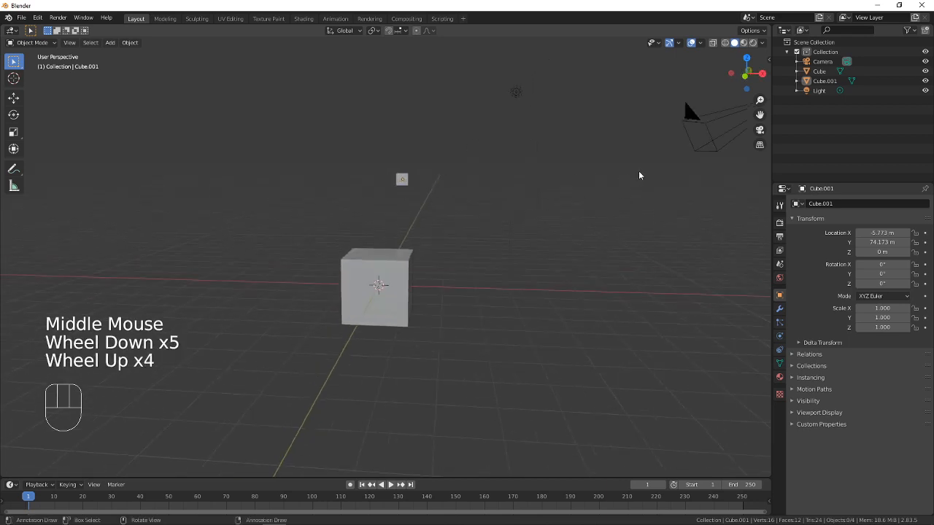
# Return to the Front orthographic viewpoint and inspect both cubes at different zoom levels
pyautogui.click(70, 42)
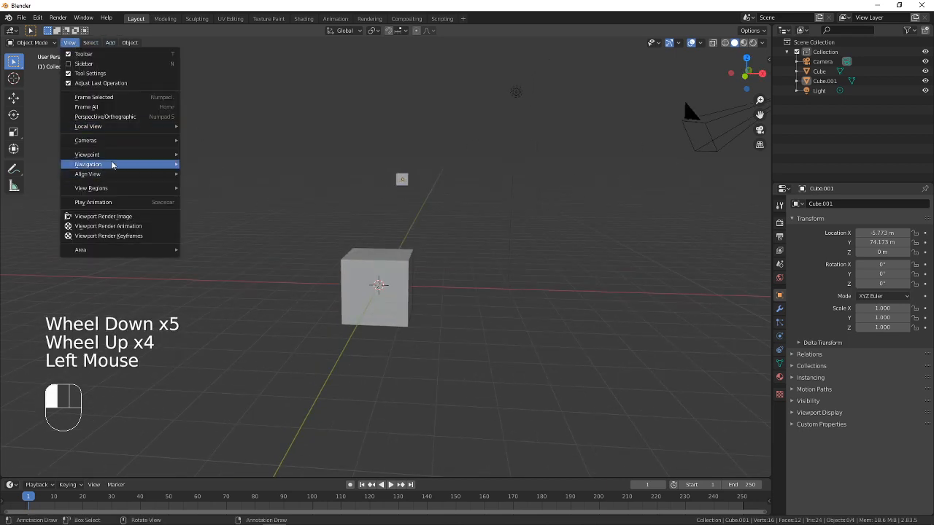
pyautogui.moveTo(107, 156)
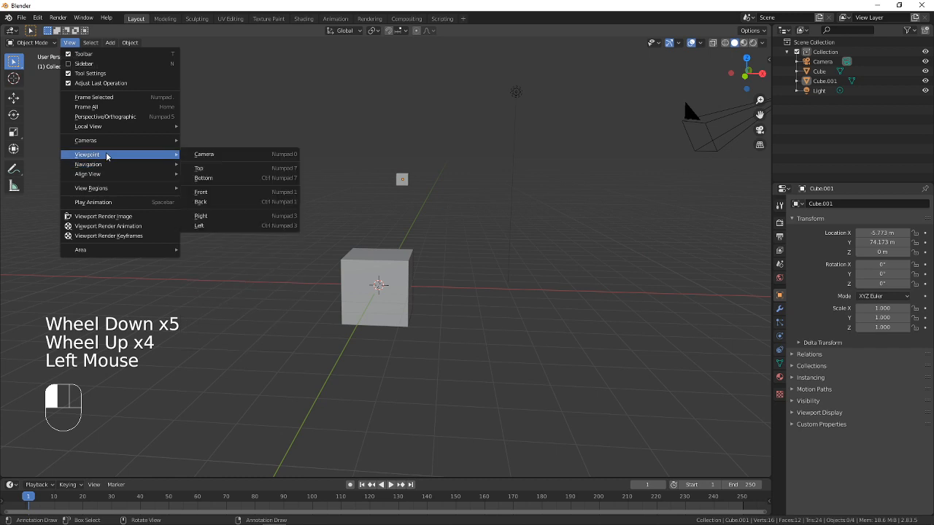
pyautogui.click(217, 193)
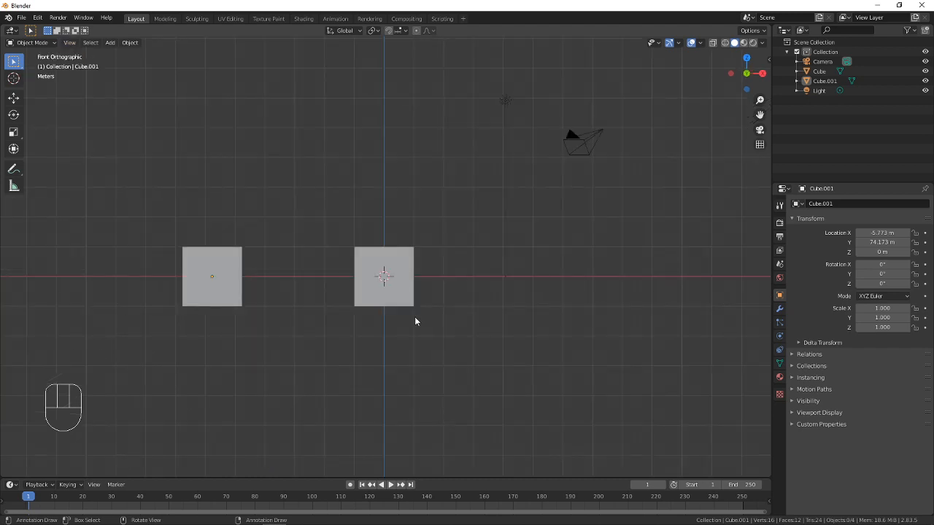
pyautogui.scroll(-9, 380, 253)
pyautogui.scroll(5, 380, 252)
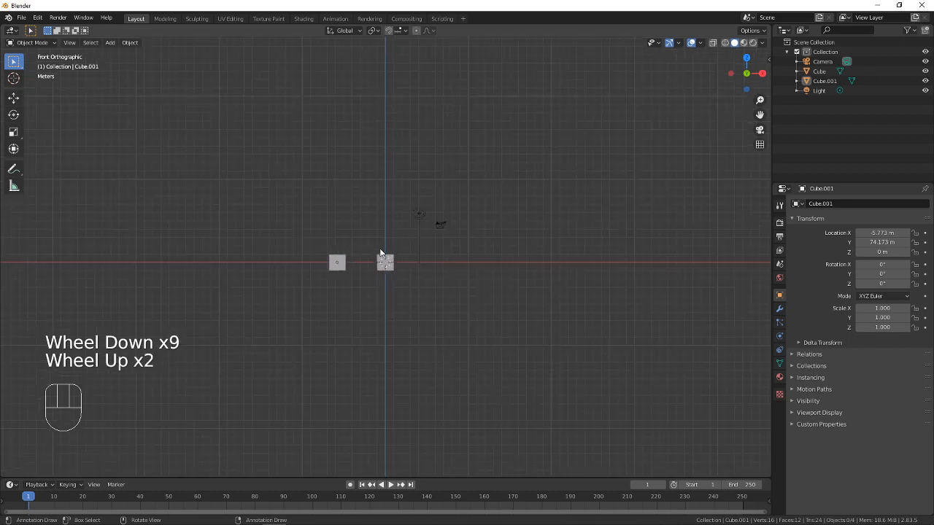
pyautogui.scroll(-2, 380, 252)
pyautogui.scroll(3, 380, 253)
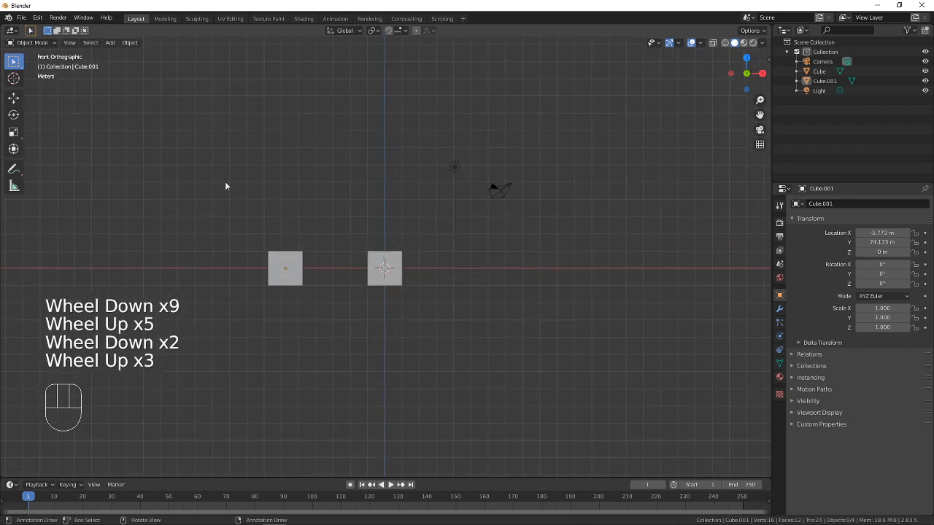
# Switch the viewport to the Top orthographic viewpoint
pyautogui.click(69, 45)
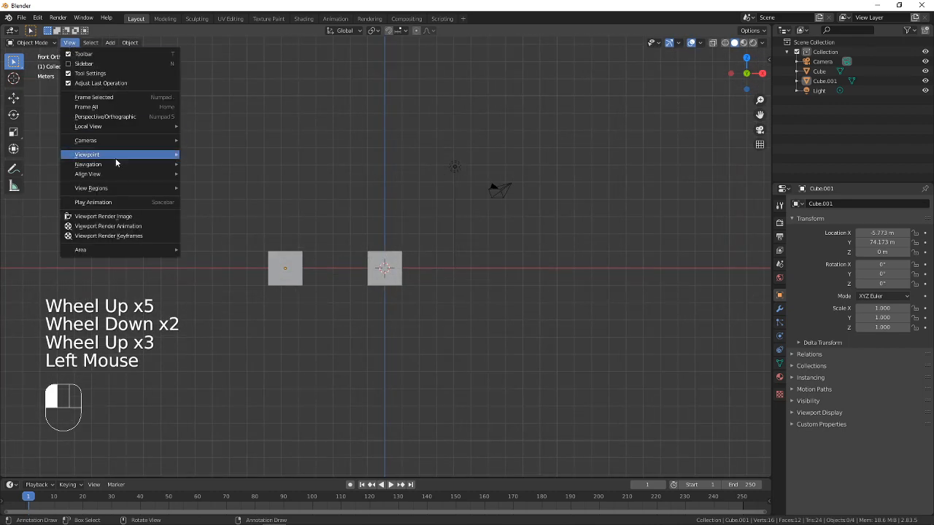
pyautogui.moveTo(113, 154)
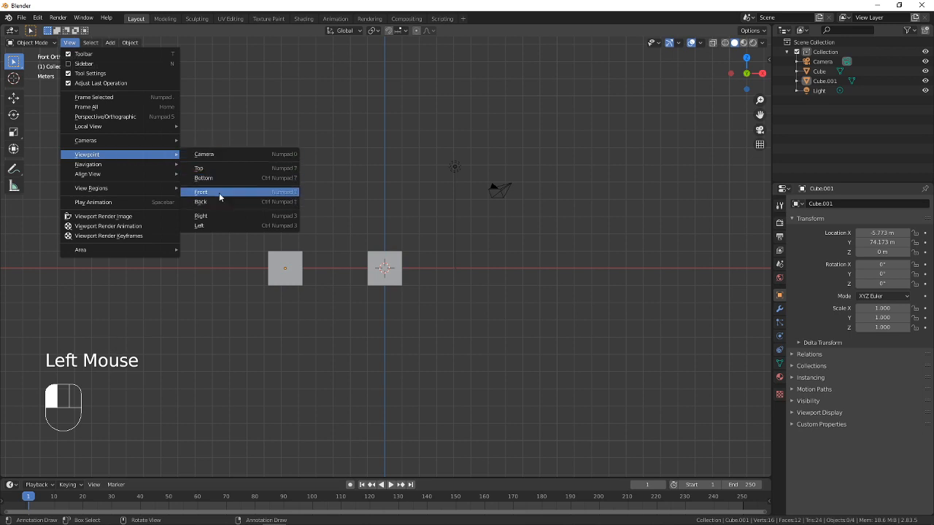
pyautogui.click(210, 169)
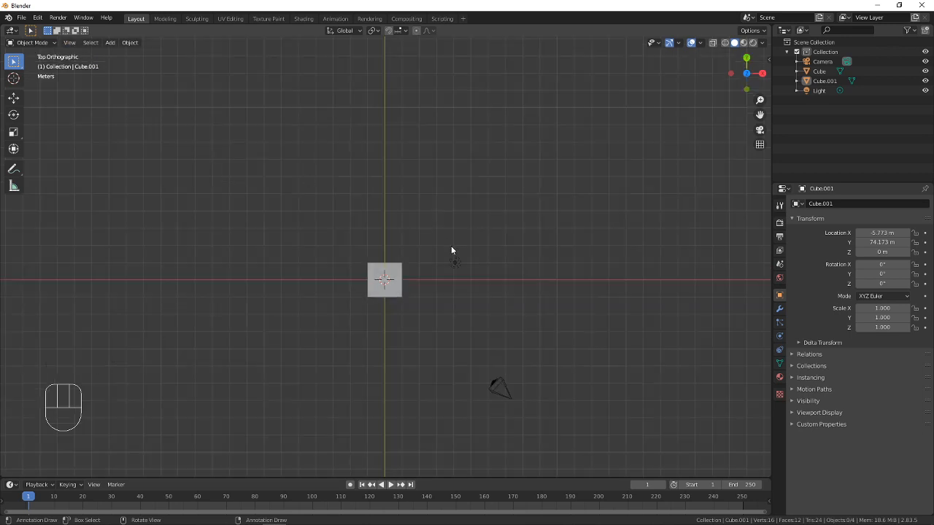
# Bring both cubes into the Top orthographic view and compare their positions by selecting the distant duplicate and the original cube
pyautogui.scroll(-6, 451, 250)
pyautogui.keyDown('shift'); pyautogui.moveTo(426, 163); pyautogui.dragTo(433, 256, button='middle'); pyautogui.keyUp('shift')
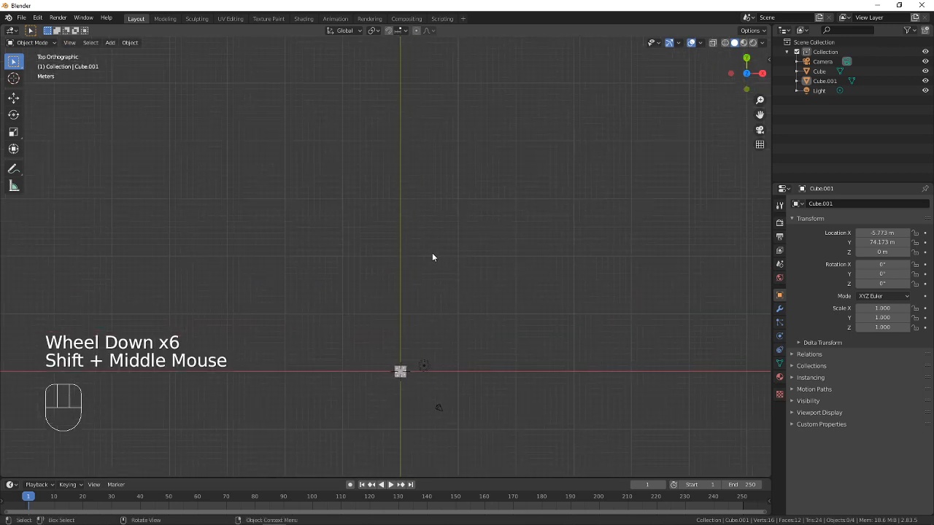
pyautogui.scroll(-4, 429, 226)
pyautogui.keyDown('shift'); pyautogui.moveTo(423, 202); pyautogui.dragTo(417, 172, button='middle'); pyautogui.keyUp('shift')
pyautogui.click(432, 356)
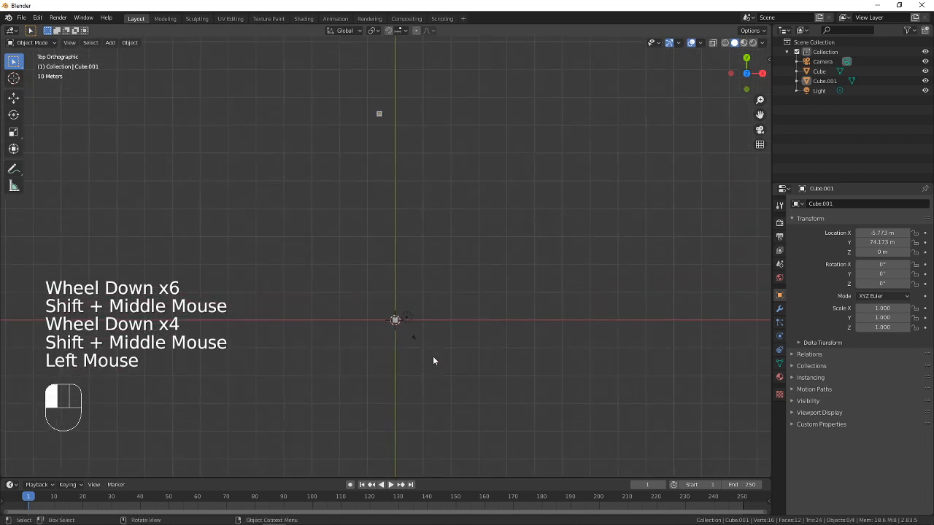
pyautogui.click(379, 114)
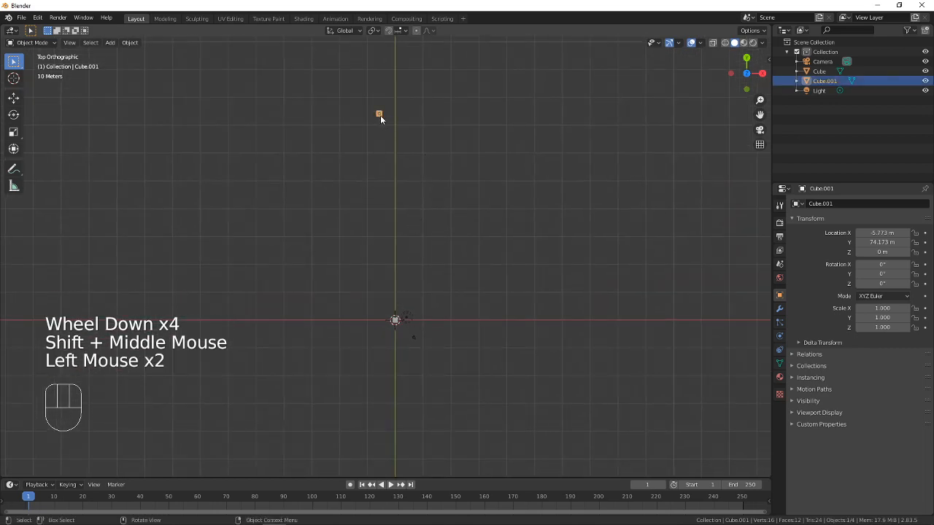
pyautogui.click(394, 321)
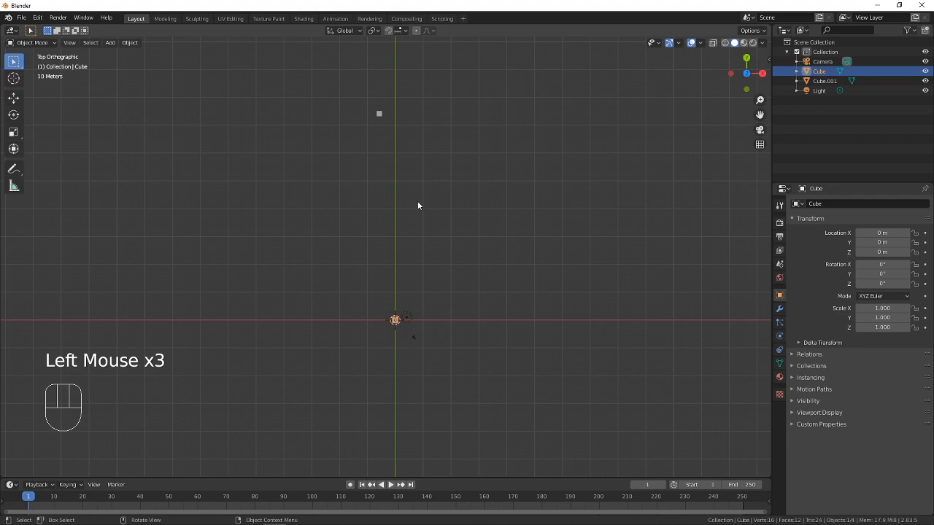
# Move the distant duplicate cube closer to the original, to about X -7.6 m and Y 13.9 m
pyautogui.scroll(2, 429, 227)
pyautogui.keyDown('shift'); pyautogui.moveTo(427, 227); pyautogui.dragTo(410, 266, button='middle'); pyautogui.keyUp('shift')
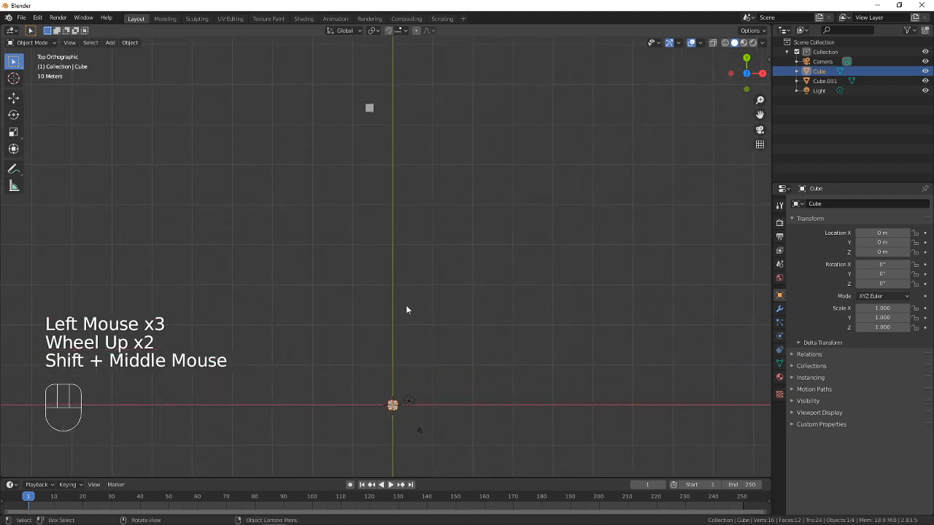
pyautogui.click(371, 110)
pyautogui.press('g')
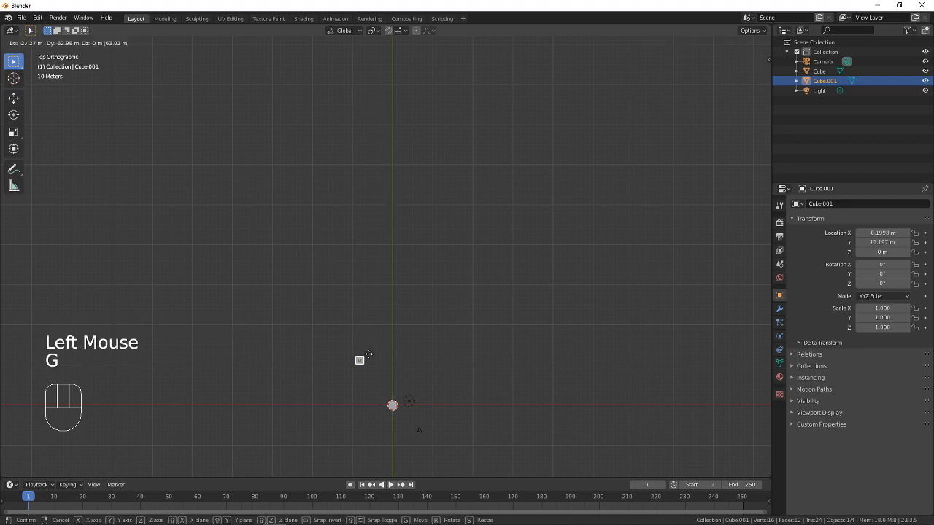
pyautogui.click(372, 350)
pyautogui.scroll(-5, 380, 346)
pyautogui.scroll(8, 388, 296)
pyautogui.keyDown('shift'); pyautogui.moveTo(386, 234); pyautogui.dragTo(381, 153, button='middle'); pyautogui.keyUp('shift')
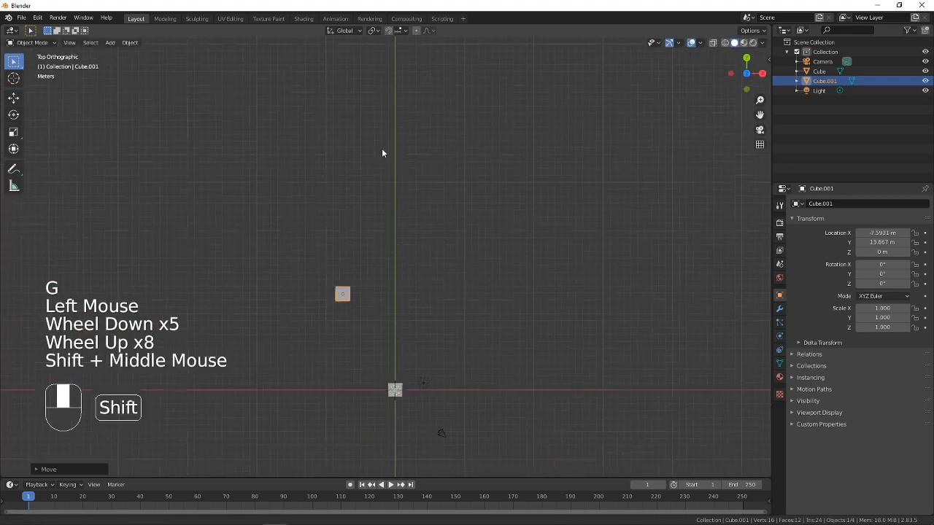
# Examine both cubes close up in the Top view with the duplicate selected, and orbit to an angled perspective
pyautogui.scroll(6, 401, 299)
pyautogui.keyDown('shift'); pyautogui.moveTo(404, 298); pyautogui.dragTo(449, 112, button='middle'); pyautogui.keyUp('shift')
pyautogui.click(458, 387)
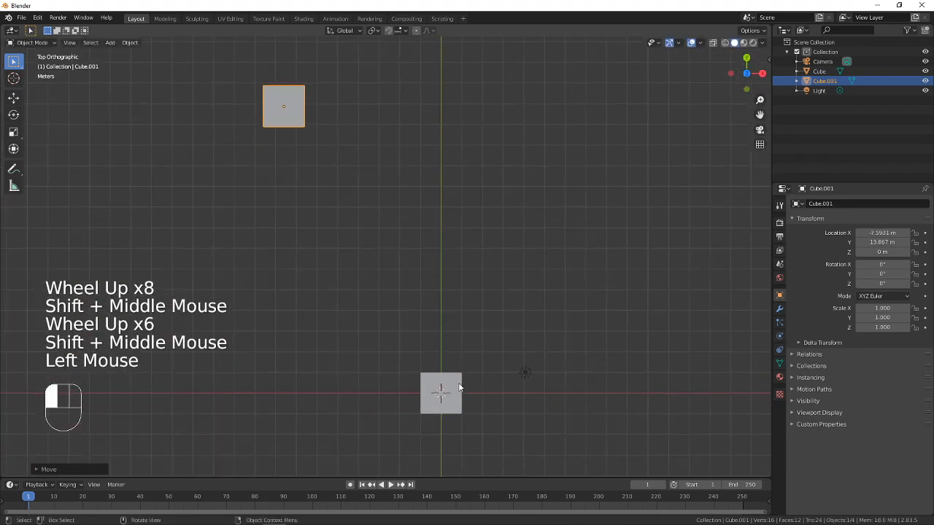
pyautogui.click(291, 108)
pyautogui.moveTo(464, 239); pyautogui.dragTo(456, 143, button='middle')
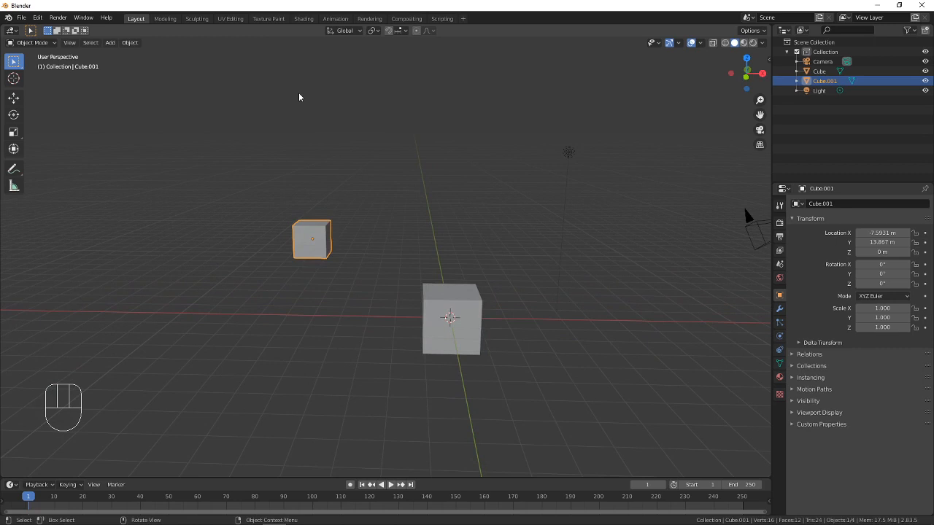
# View the two cubes from the Top orthographic viewpoint and from the Front orthographic viewpoint
pyautogui.click(70, 42)
pyautogui.moveTo(99, 168)
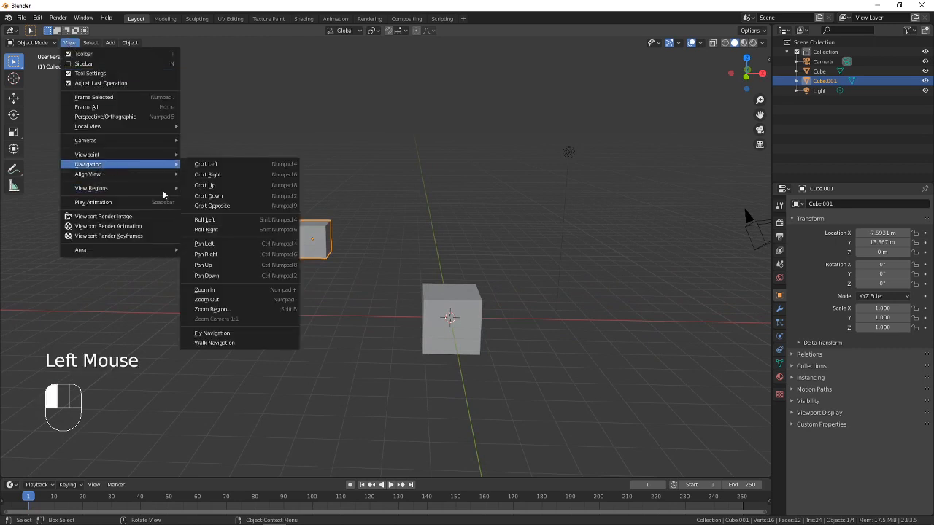
pyautogui.moveTo(157, 155)
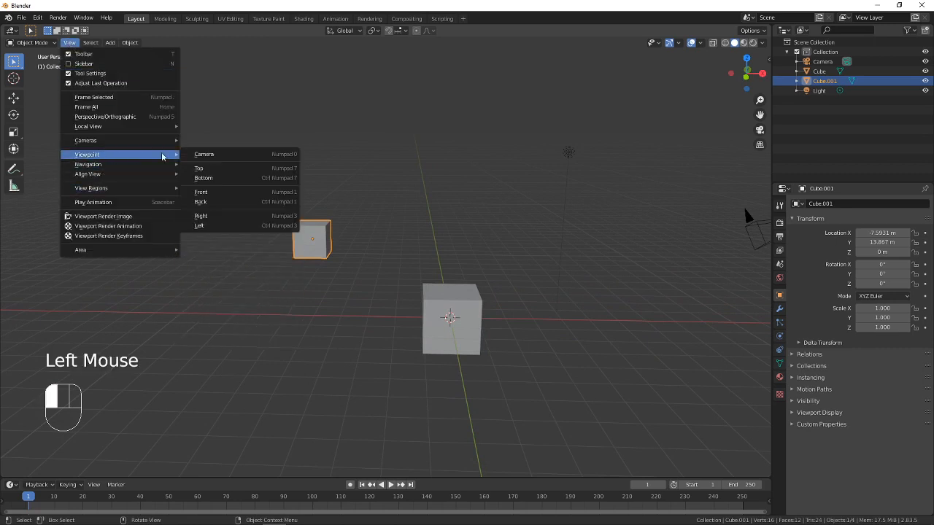
pyautogui.click(213, 169)
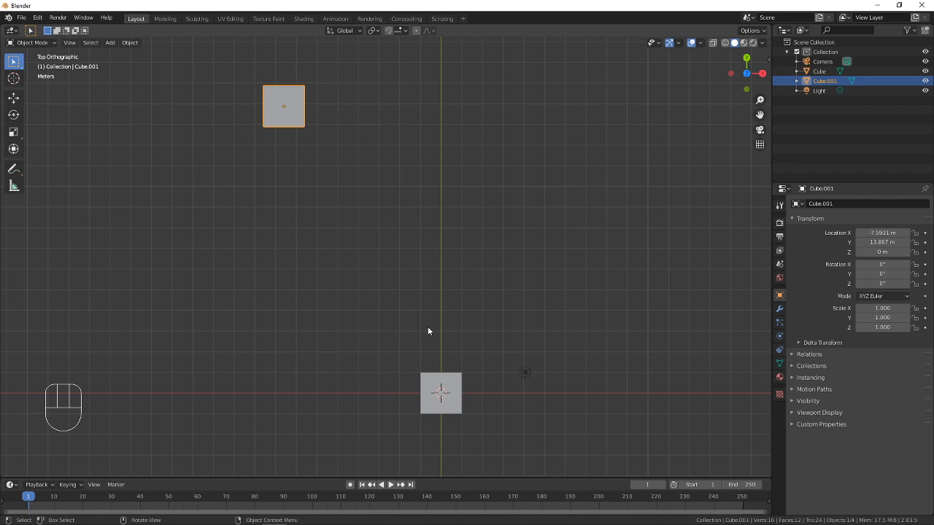
pyautogui.click(70, 42)
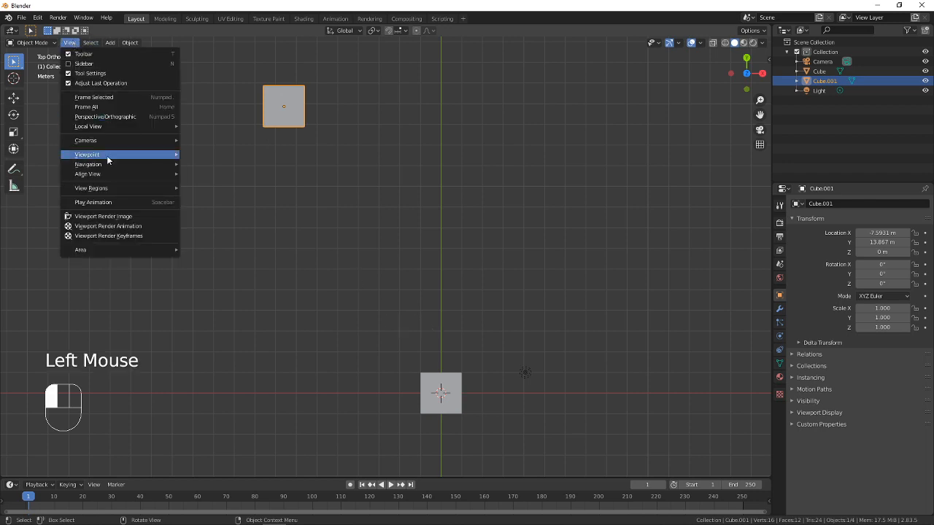
pyautogui.moveTo(99, 156)
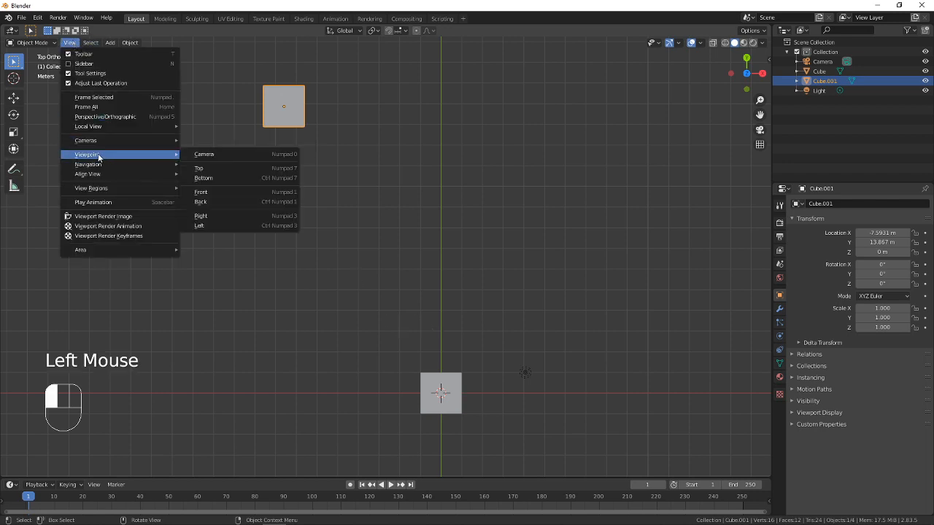
pyautogui.click(219, 192)
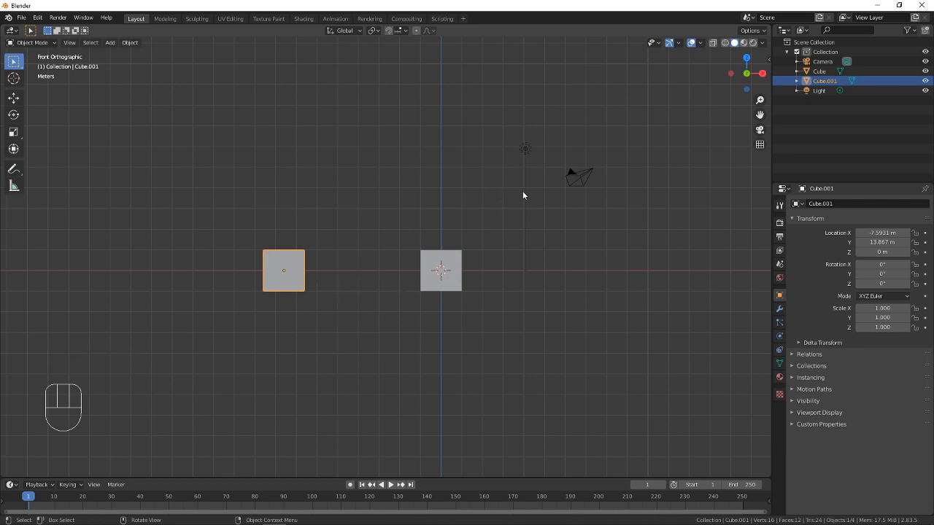
# Orbit to an angled perspective and delete the duplicate cube
pyautogui.moveTo(499, 214)
pyautogui.mouseDown(button='middle')
pyautogui.moveTo(488, 227)
pyautogui.moveTo(504, 212)
pyautogui.moveTo(460, 216)
pyautogui.moveTo(513, 213)
pyautogui.moveTo(496, 226)
pyautogui.moveTo(470, 224)
pyautogui.moveTo(494, 224)
pyautogui.mouseUp(button='middle')
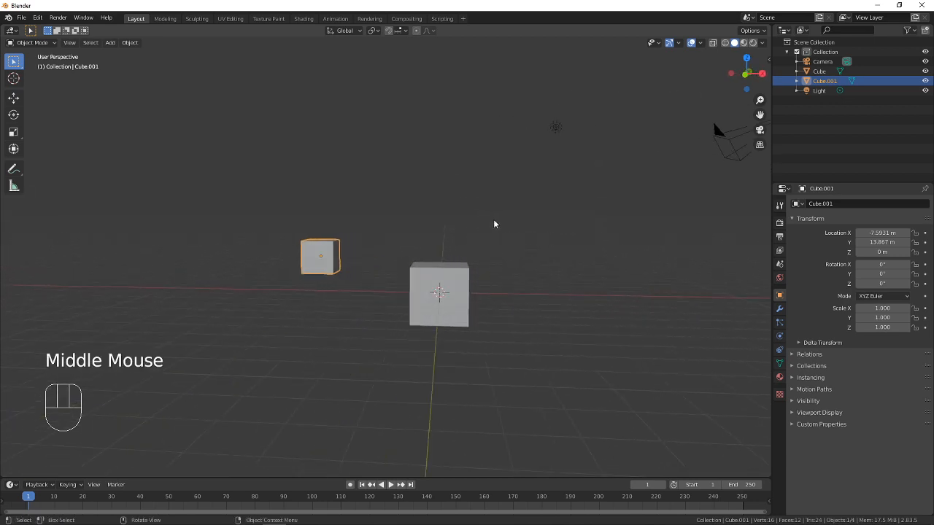
pyautogui.press('x')
pyautogui.click(387, 274)
# View the remaining cube from the Top and Bottom orthographic viewpoints in turn
pyautogui.click(69, 42)
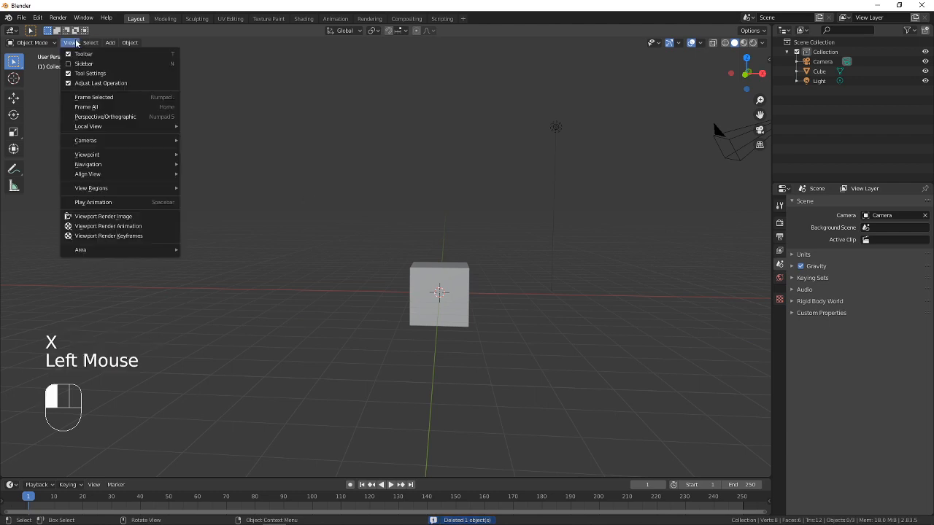
pyautogui.moveTo(95, 154)
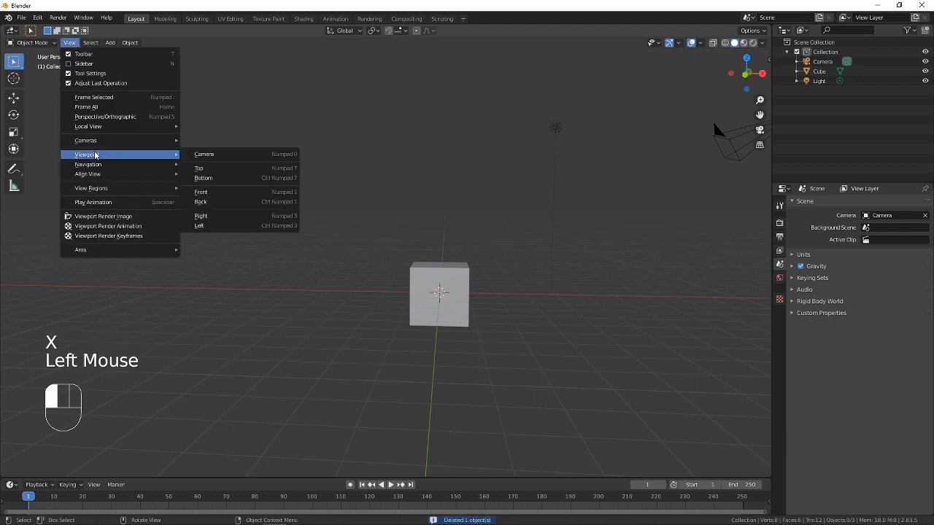
pyautogui.click(217, 169)
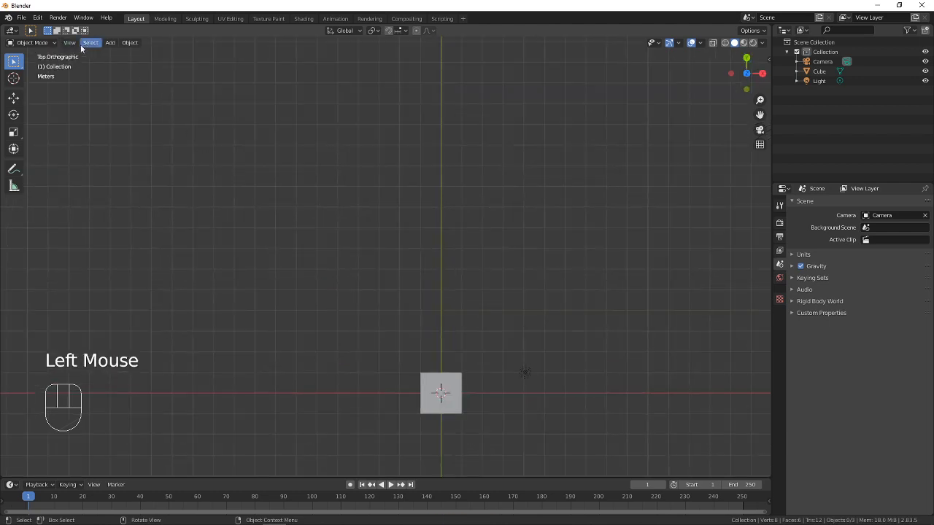
pyautogui.click(69, 42)
pyautogui.moveTo(115, 154)
pyautogui.click(216, 178)
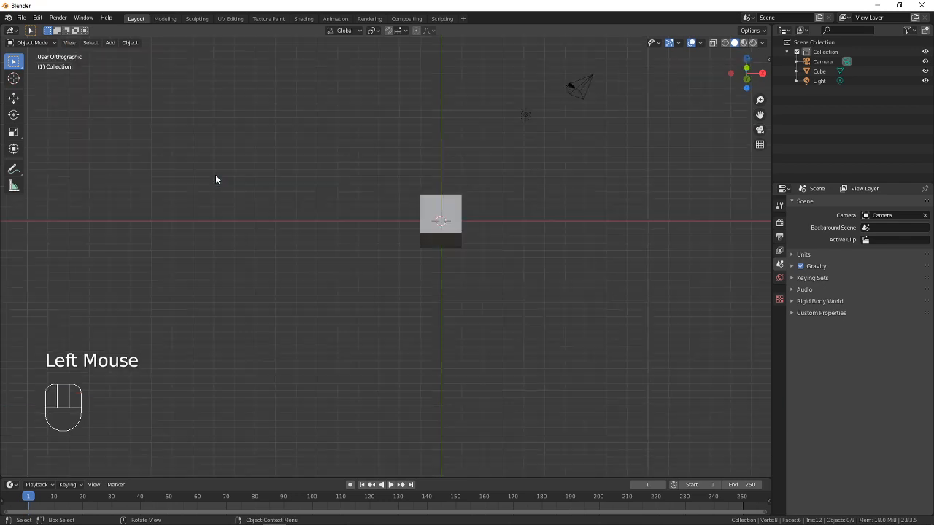
# View the cube from the Front and Back orthographic viewpoints in turn
pyautogui.click(73, 41)
pyautogui.moveTo(90, 43)
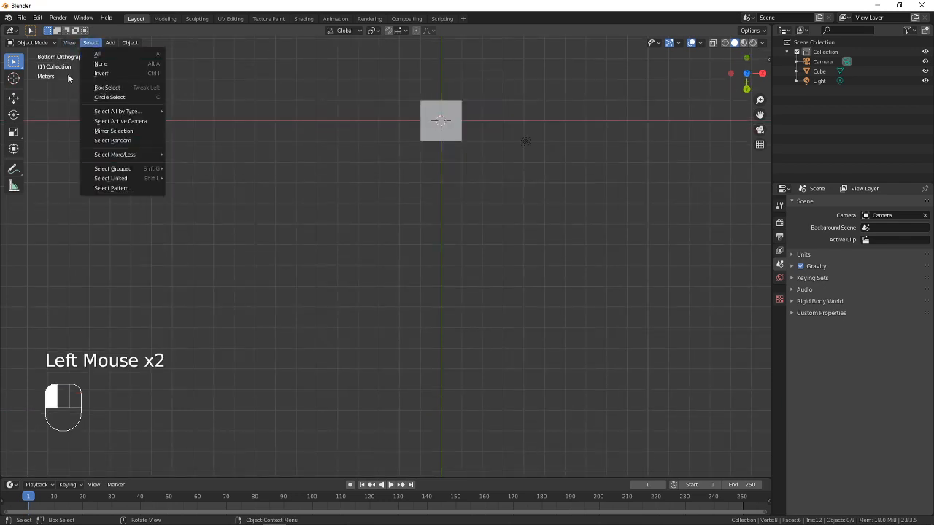
pyautogui.moveTo(113, 156)
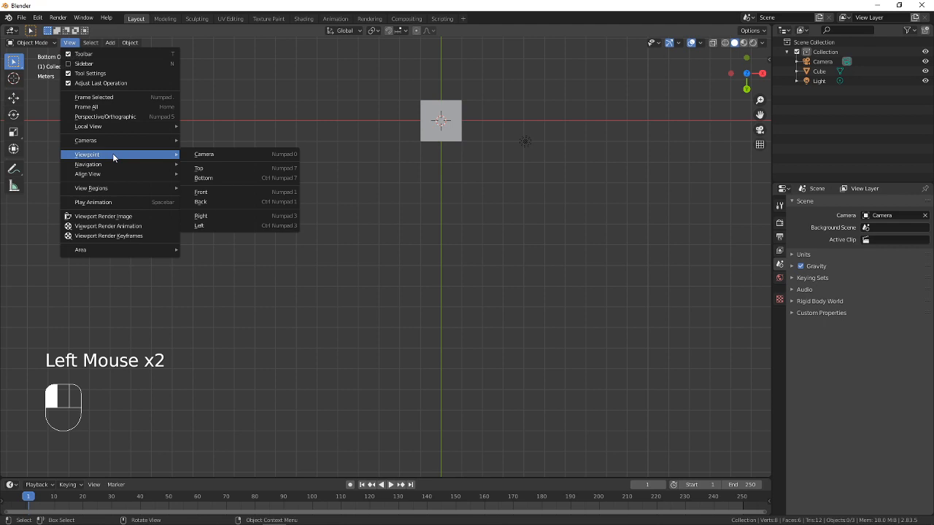
pyautogui.click(221, 190)
pyautogui.click(74, 42)
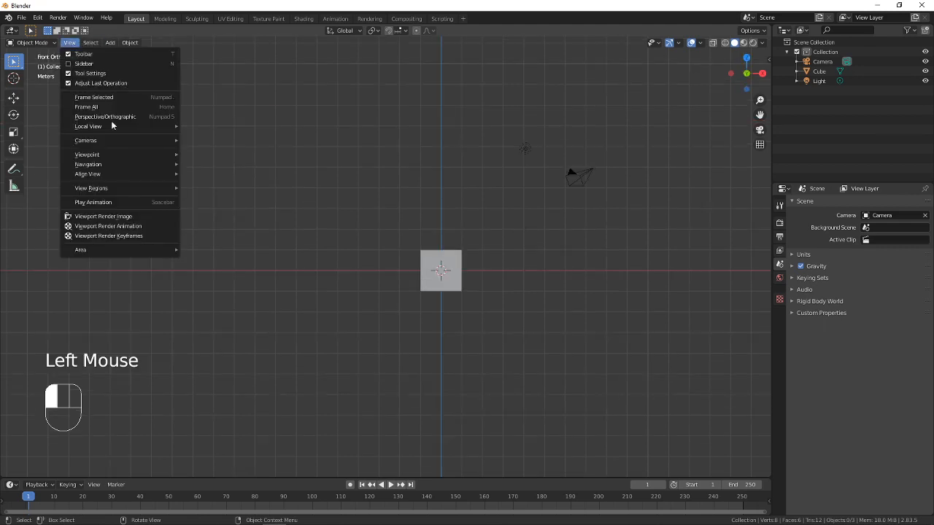
pyautogui.moveTo(119, 149)
pyautogui.click(229, 199)
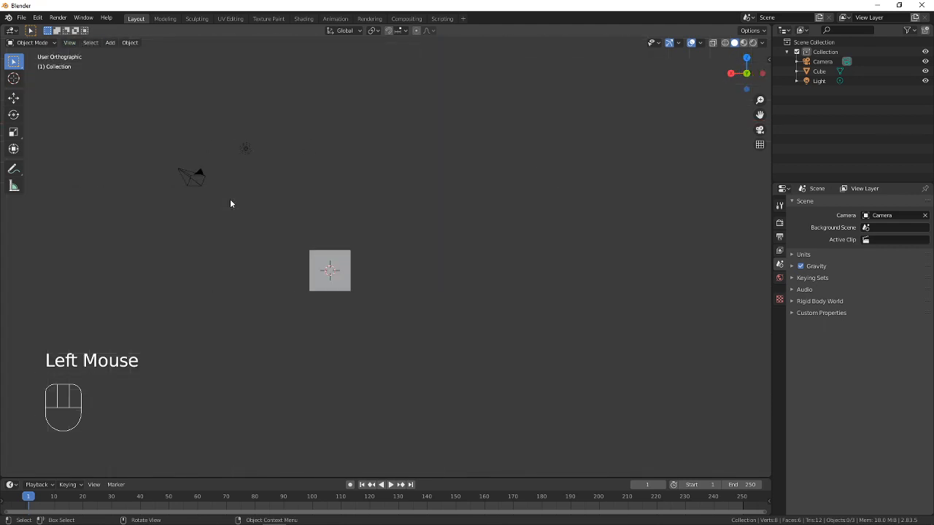
# View the cube from the Right and Left orthographic viewpoints in turn
pyautogui.click(75, 42)
pyautogui.click(69, 42)
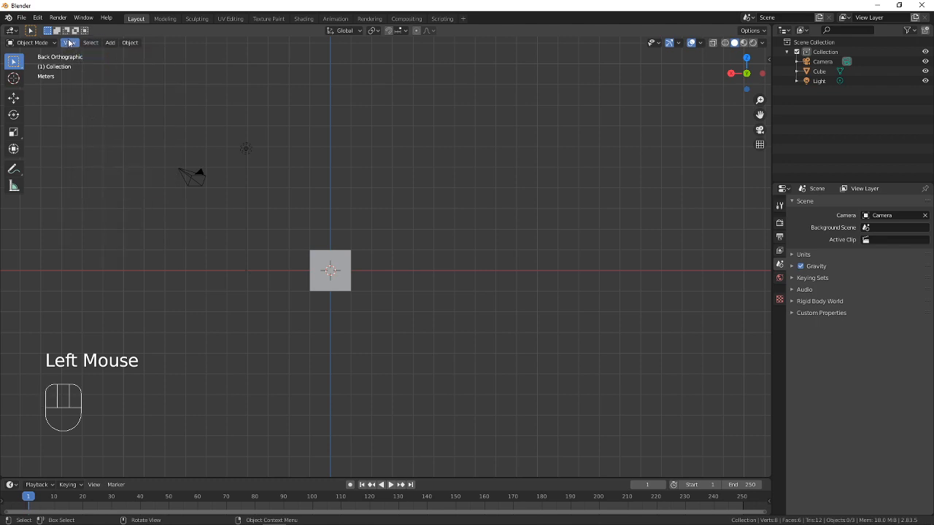
pyautogui.click(69, 42)
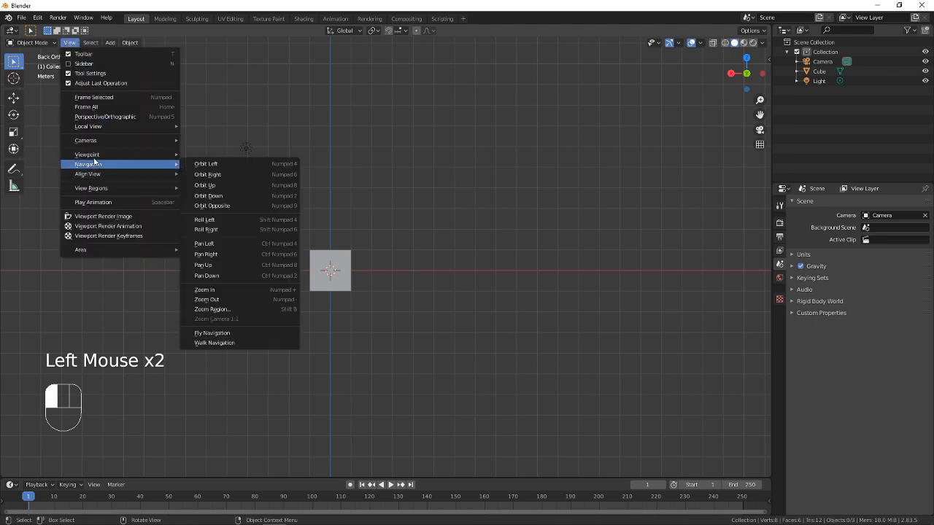
pyautogui.moveTo(92, 154)
pyautogui.click(206, 219)
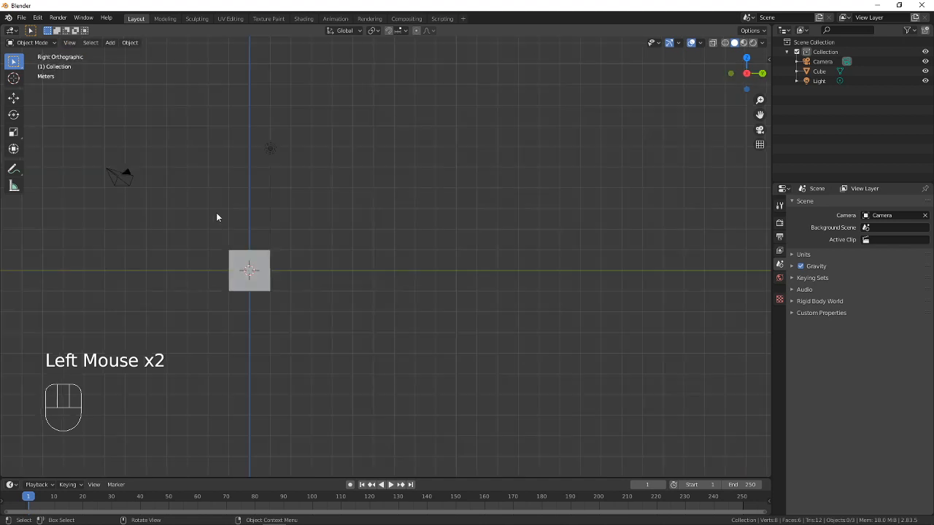
pyautogui.click(70, 43)
pyautogui.moveTo(110, 154)
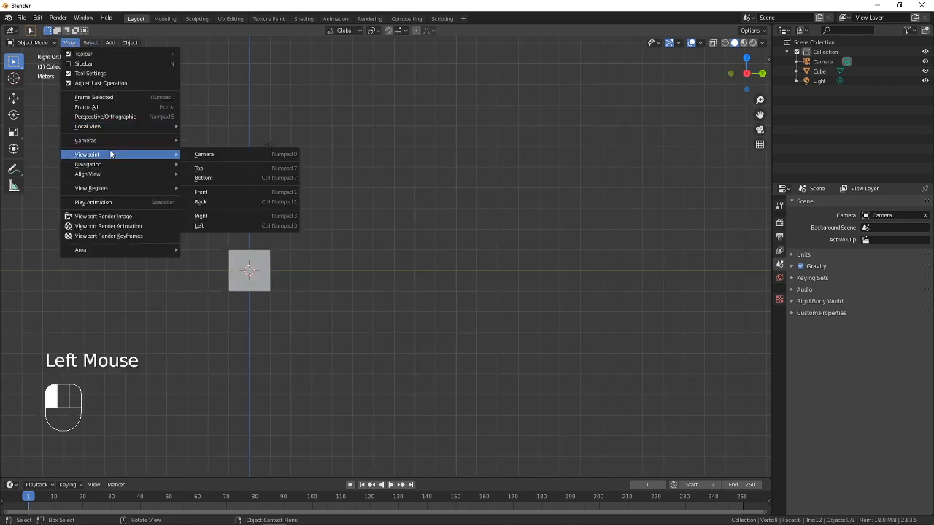
pyautogui.click(216, 225)
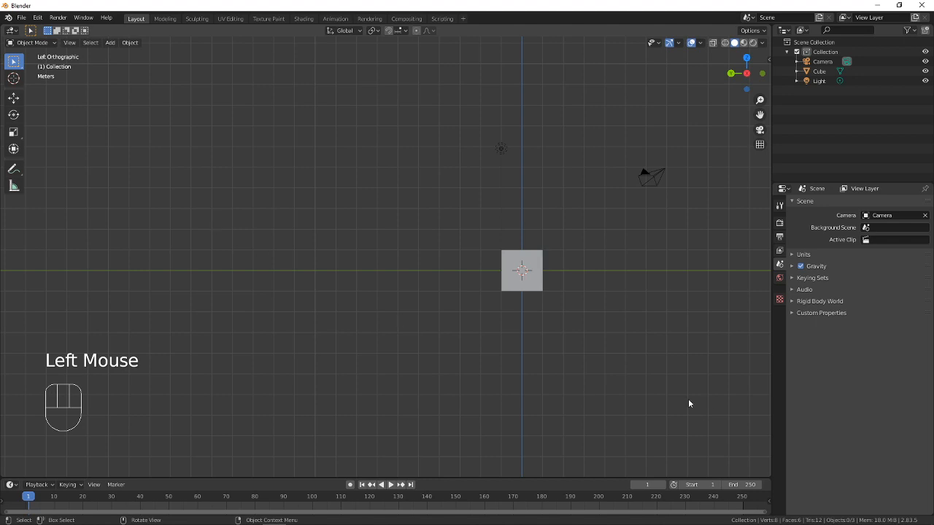
# Switch the viewport to the Front orthographic viewpoint and frame the cube close up near the centre
pyautogui.keyDown('shift'); pyautogui.moveTo(559, 338); pyautogui.dragTo(469, 356, button='middle'); pyautogui.keyUp('shift')
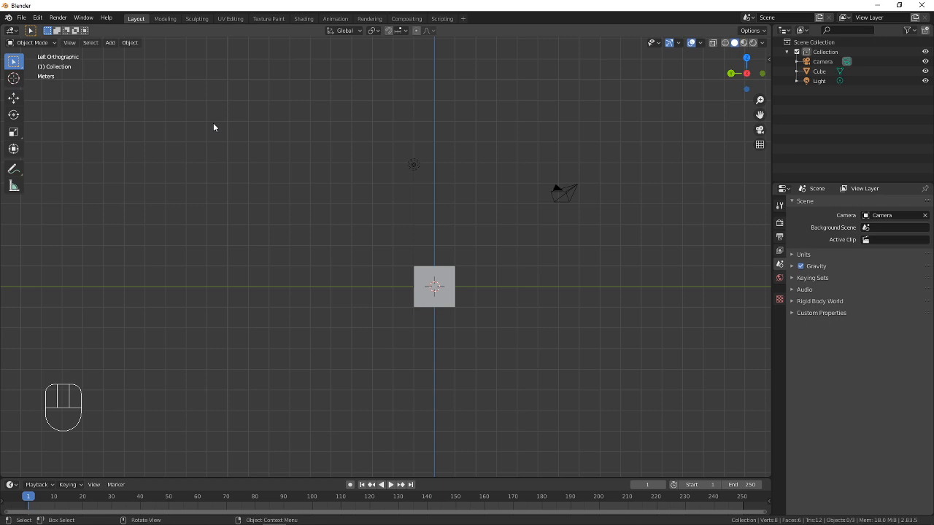
pyautogui.click(69, 44)
pyautogui.moveTo(100, 155)
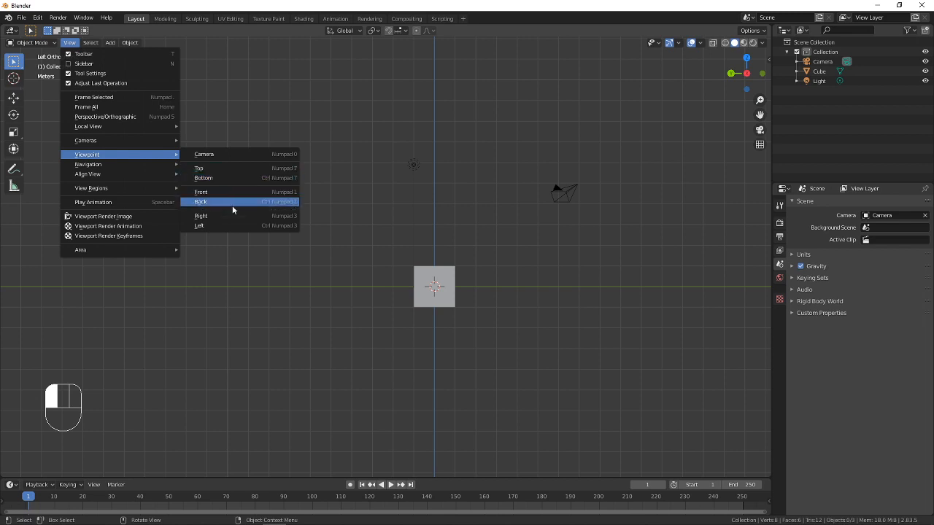
pyautogui.click(69, 42)
pyautogui.moveTo(98, 159)
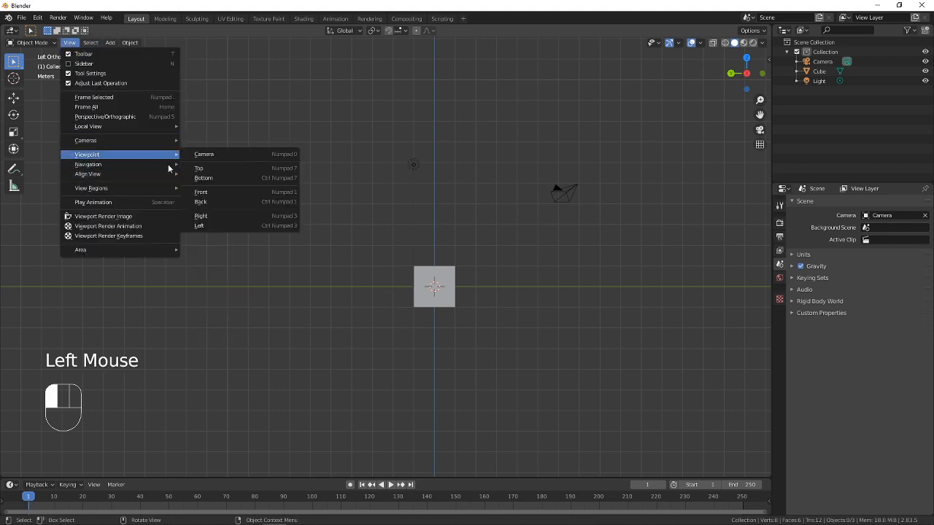
pyautogui.click(211, 192)
pyautogui.scroll(4, 442, 322)
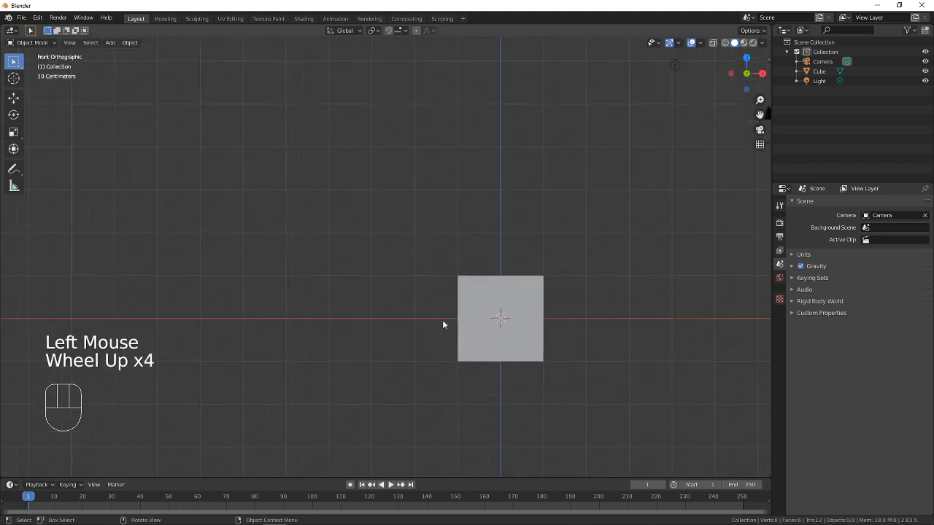
pyautogui.keyDown('shift'); pyautogui.moveTo(525, 278); pyautogui.dragTo(403, 252, button='middle'); pyautogui.keyUp('shift')
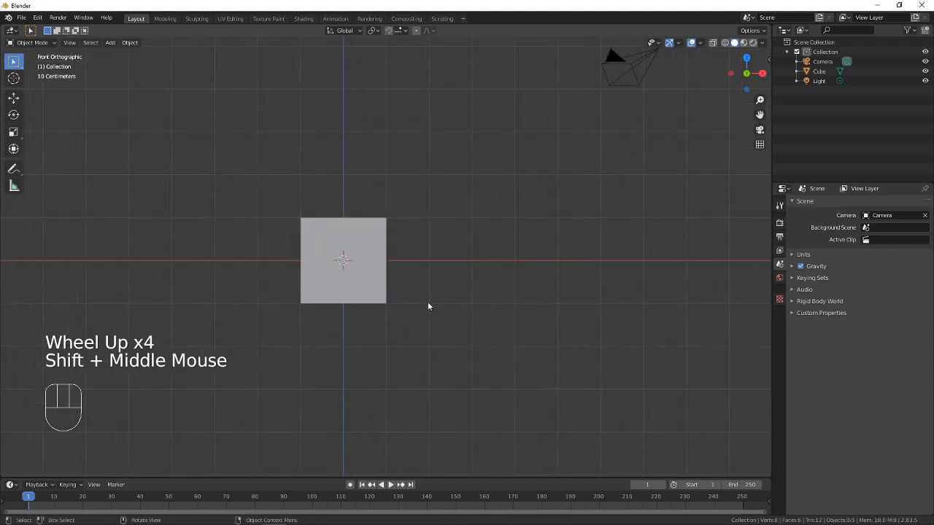
pyautogui.keyDown('shift'); pyautogui.moveTo(426, 299); pyautogui.dragTo(479, 277, button='middle'); pyautogui.keyUp('shift')
# Select the cube in the Front orthographic view
pyautogui.click(425, 220)
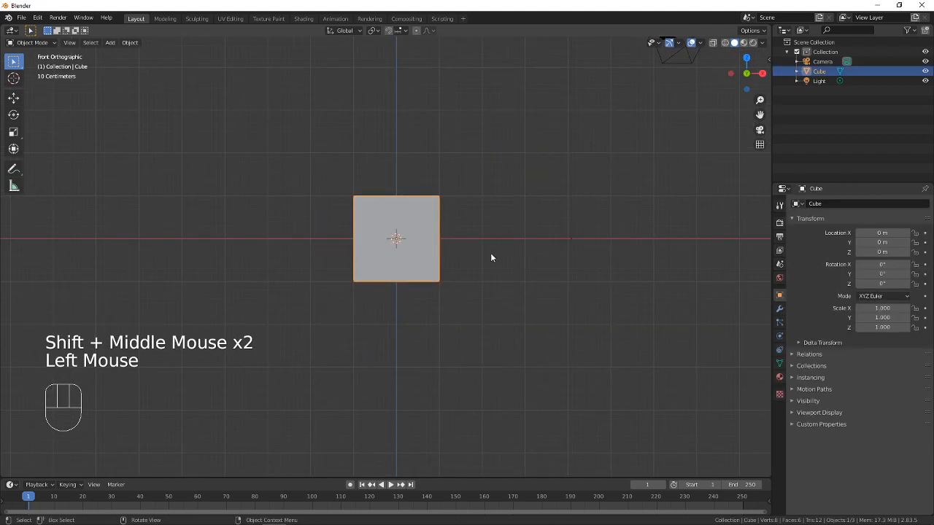
pyautogui.click(514, 288)
pyautogui.click(427, 278)
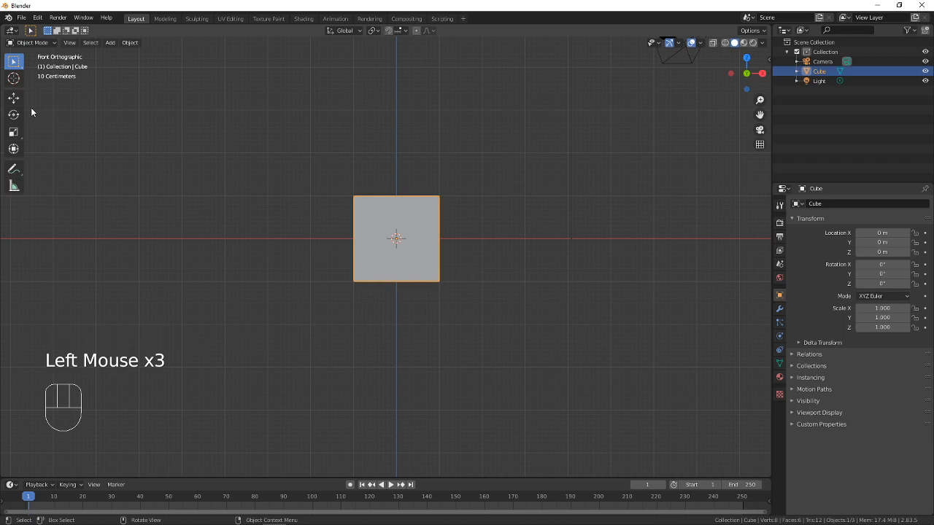
# Raise the cube straight up along the Z axis with the Move tool to a height of about 6.97 m
pyautogui.click(12, 101)
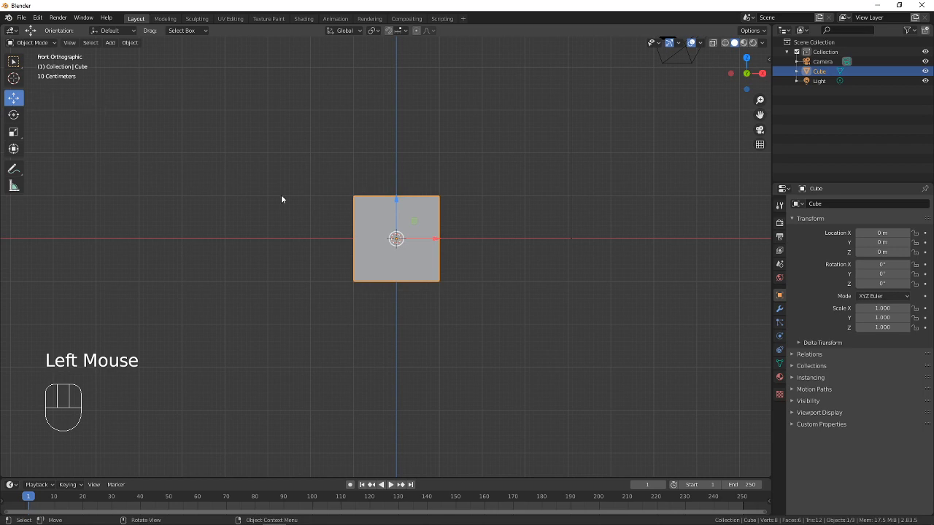
pyautogui.keyDown('shift'); pyautogui.moveTo(331, 177); pyautogui.dragTo(304, 286, button='middle'); pyautogui.keyUp('shift')
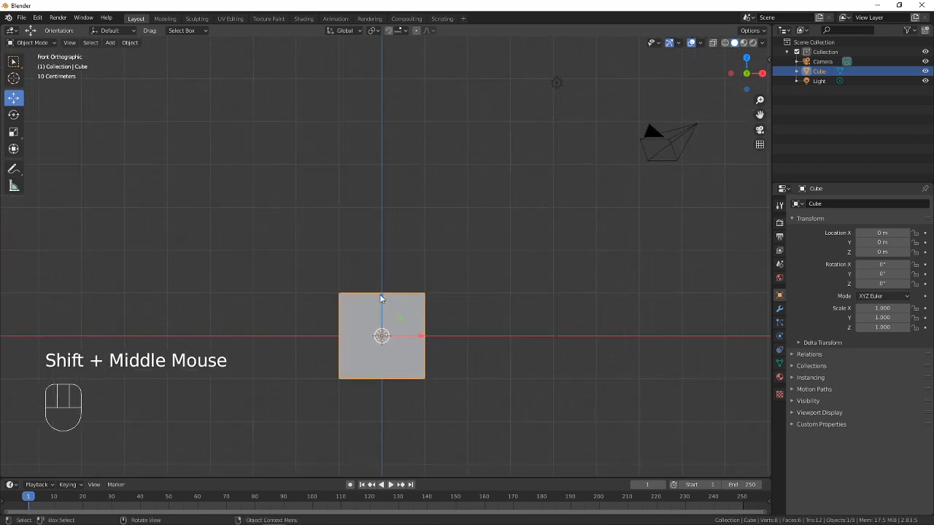
pyautogui.moveTo(382, 299); pyautogui.dragTo(380, 251)
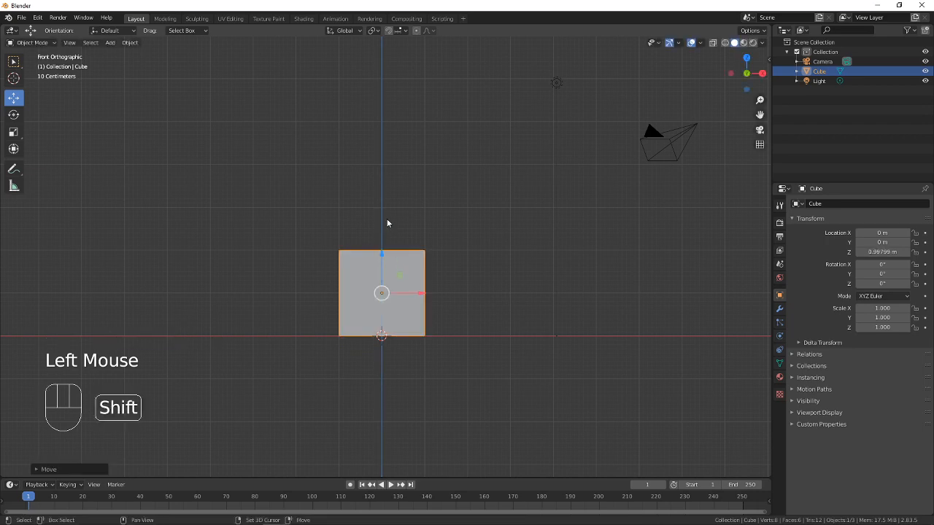
pyautogui.keyDown('shift'); pyautogui.moveTo(387, 221); pyautogui.dragTo(375, 271, button='middle'); pyautogui.keyUp('shift')
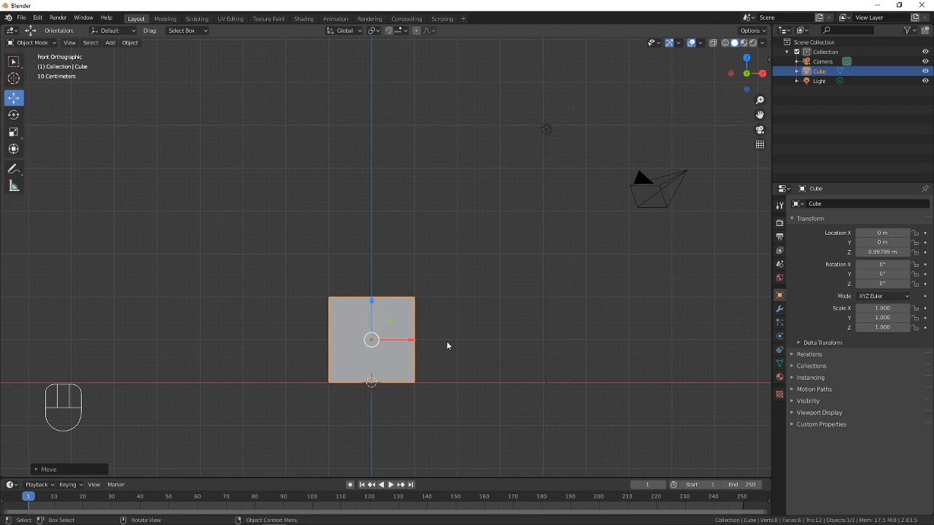
pyautogui.click(372, 302)
pyautogui.moveTo(373, 302); pyautogui.dragTo(379, 40)
pyautogui.keyDown('shift'); pyautogui.moveTo(394, 148); pyautogui.dragTo(411, 189, button='middle'); pyautogui.keyUp('shift')
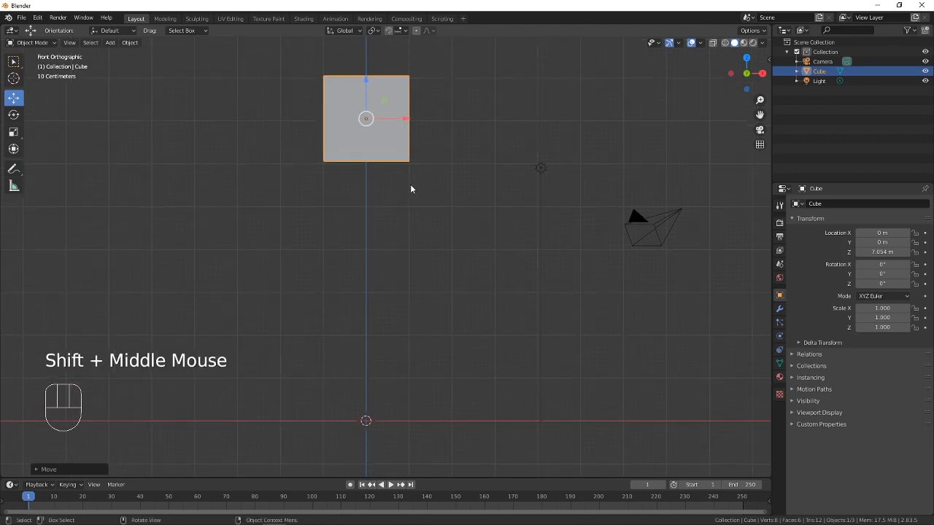
pyautogui.click(365, 77)
pyautogui.moveTo(365, 78); pyautogui.dragTo(365, 83)
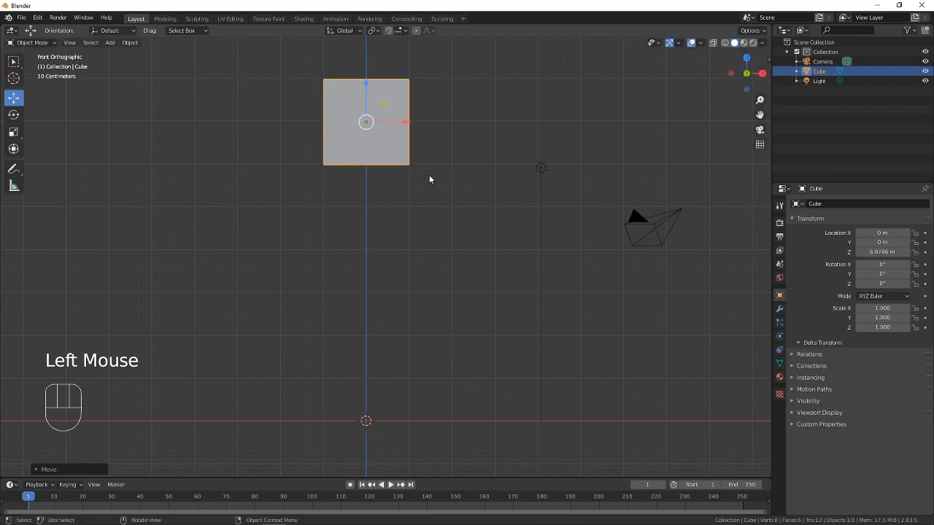
# Inspect the raised cube in perspective from an angle, and return to the Front orthographic viewpoint
pyautogui.keyDown('shift'); pyautogui.moveTo(409, 211); pyautogui.dragTo(410, 211, button='middle'); pyautogui.keyUp('shift')
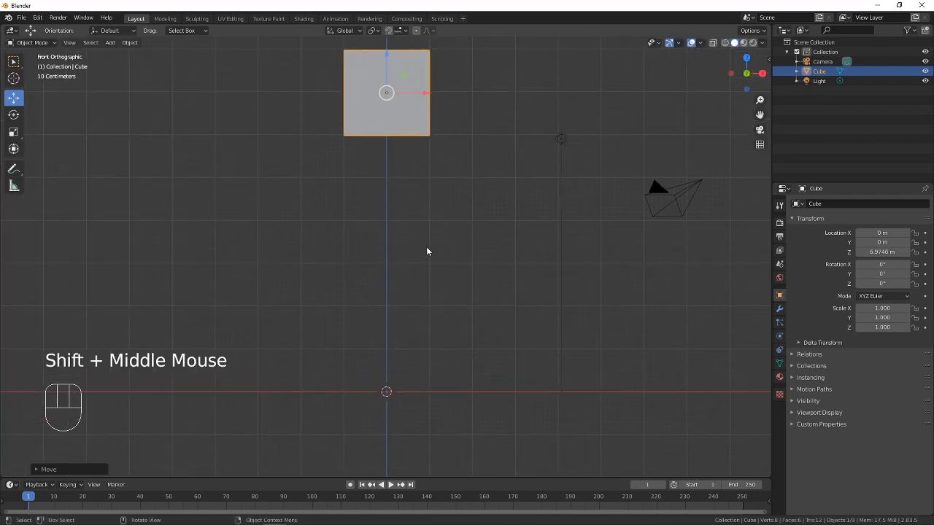
pyautogui.moveTo(498, 260); pyautogui.dragTo(473, 269, button='middle')
pyautogui.scroll(-2, 470, 267)
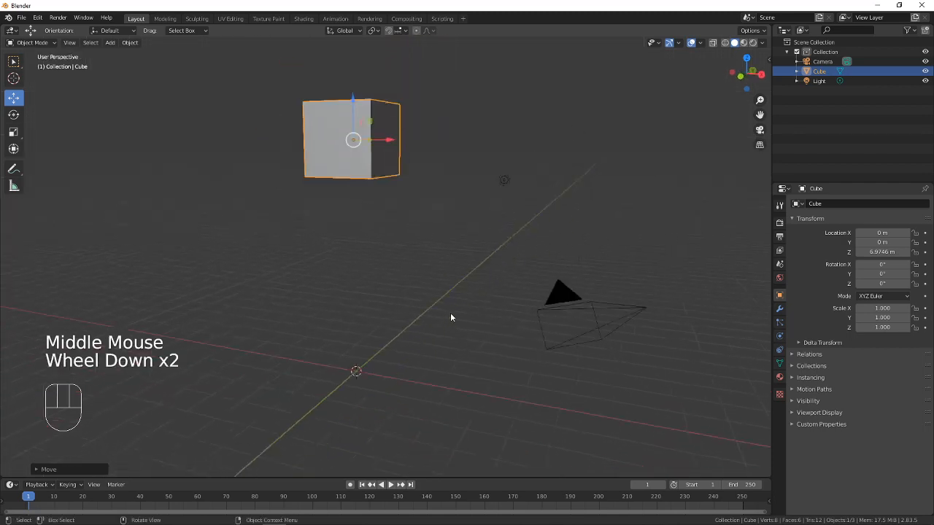
pyautogui.scroll(-1, 450, 312)
pyautogui.scroll(2, 402, 299)
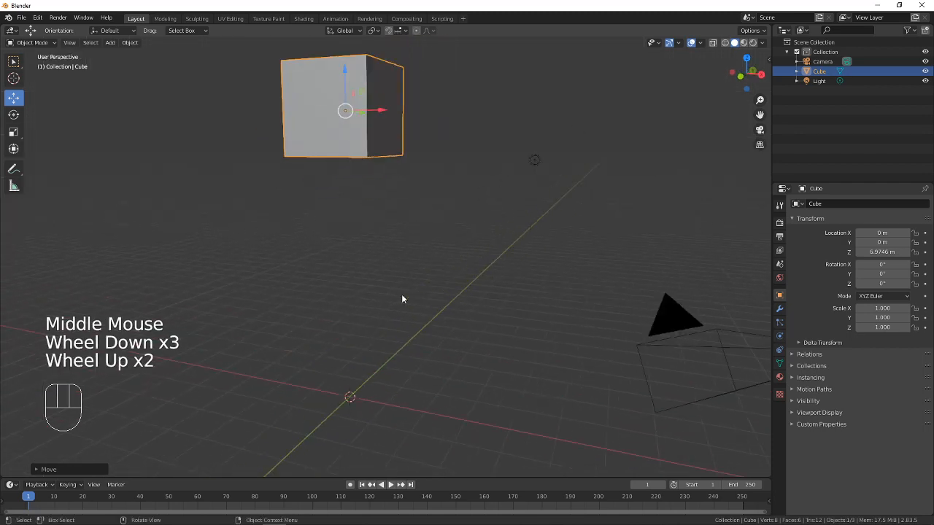
pyautogui.click(70, 43)
pyautogui.moveTo(113, 158)
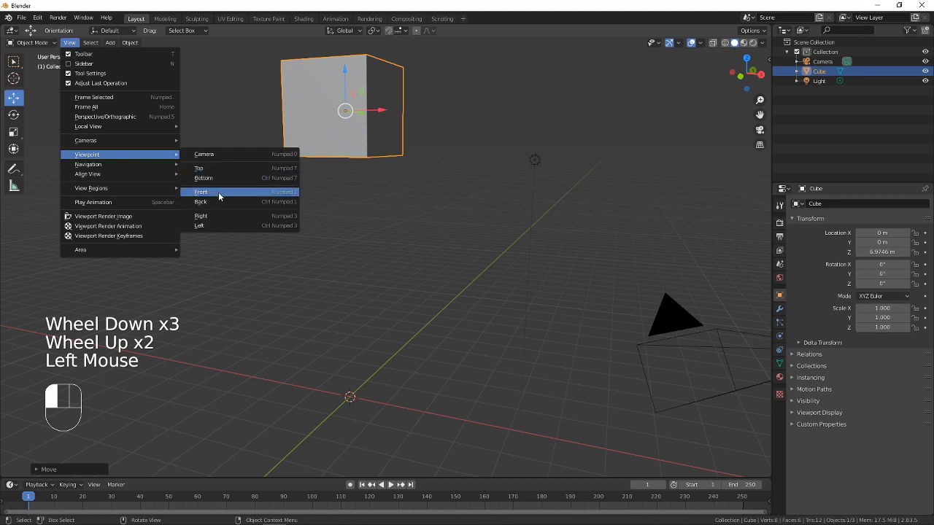
pyautogui.click(218, 192)
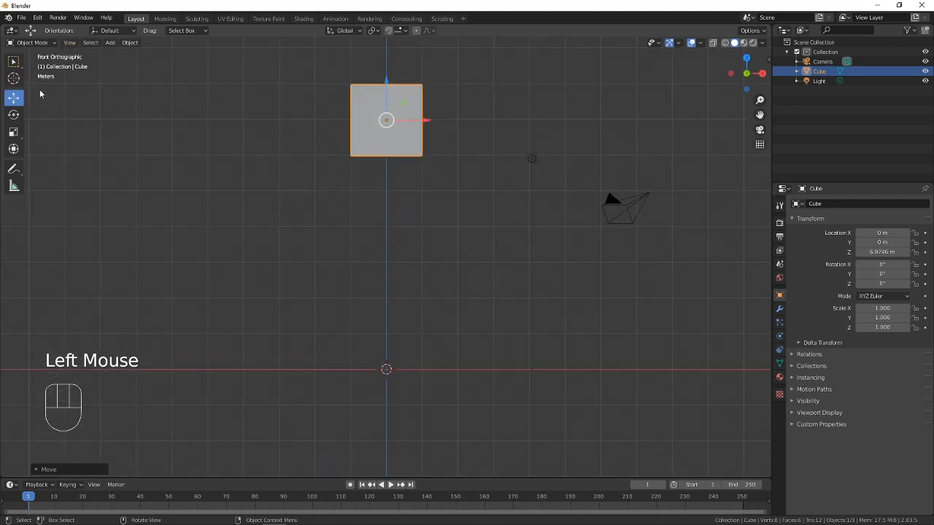
# Switch back to the Select Box tool and deselect the cube
pyautogui.click(13, 63)
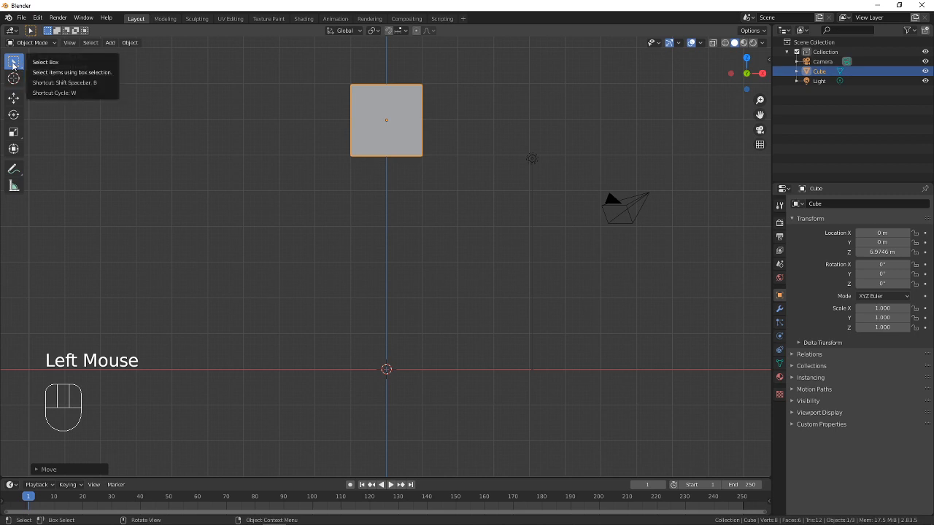
pyautogui.click(13, 97)
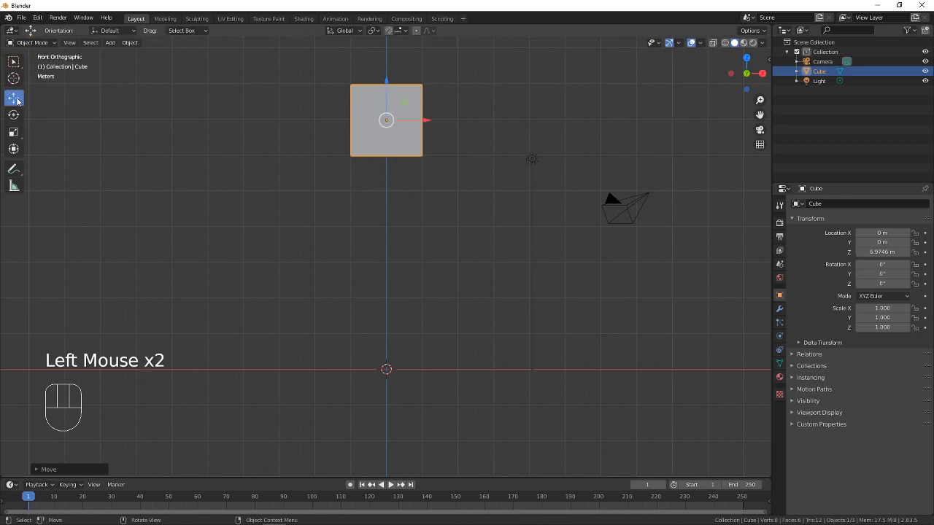
pyautogui.click(13, 63)
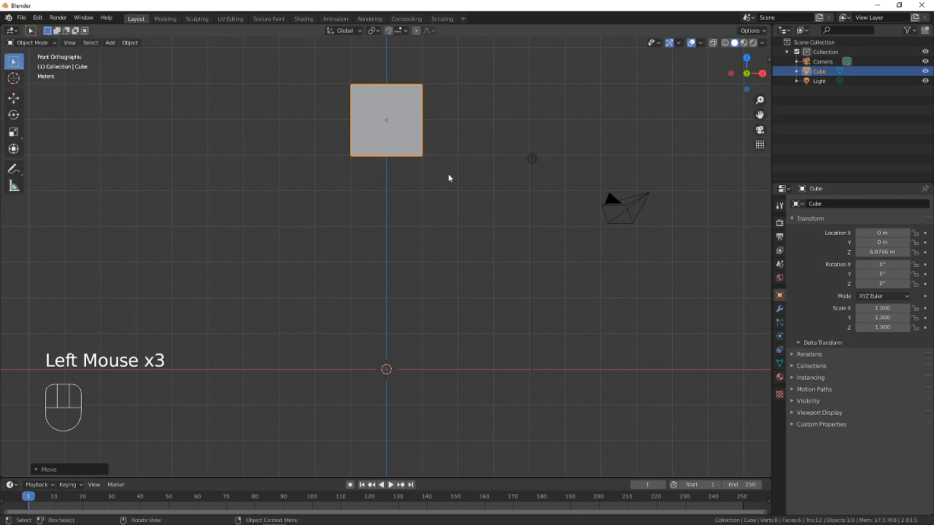
pyautogui.click(404, 146)
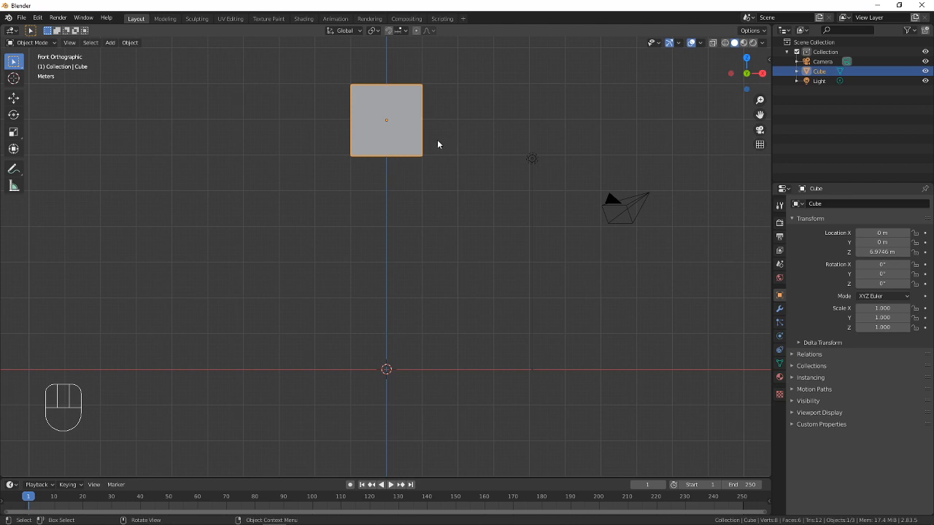
pyautogui.click(400, 143)
pyautogui.click(398, 145)
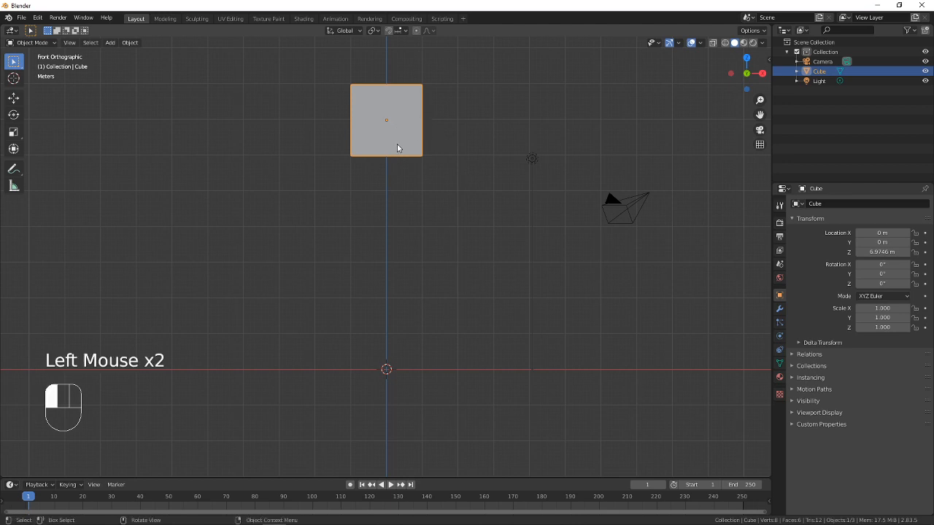
pyautogui.click(476, 130)
pyautogui.click(475, 131)
pyautogui.click(473, 132)
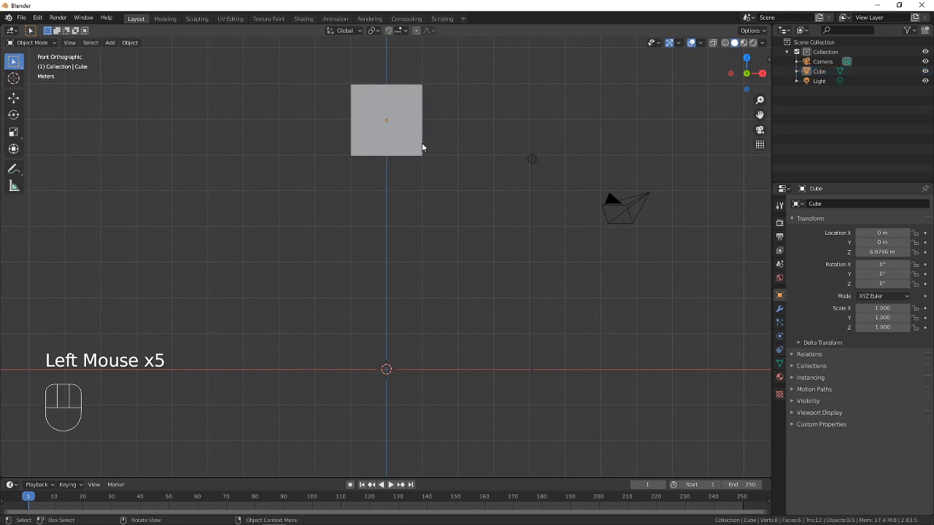
# Duplicate the cube and place the copy directly beneath it along the Z axis, about 2 m lower, so the faces meet
pyautogui.click(407, 145)
pyautogui.hotkey('shift', 'd')
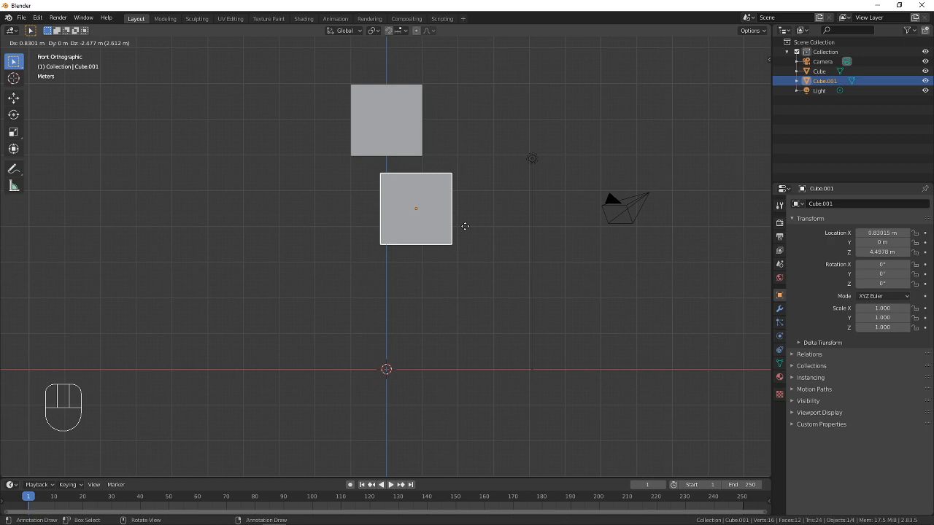
pyautogui.press('z')
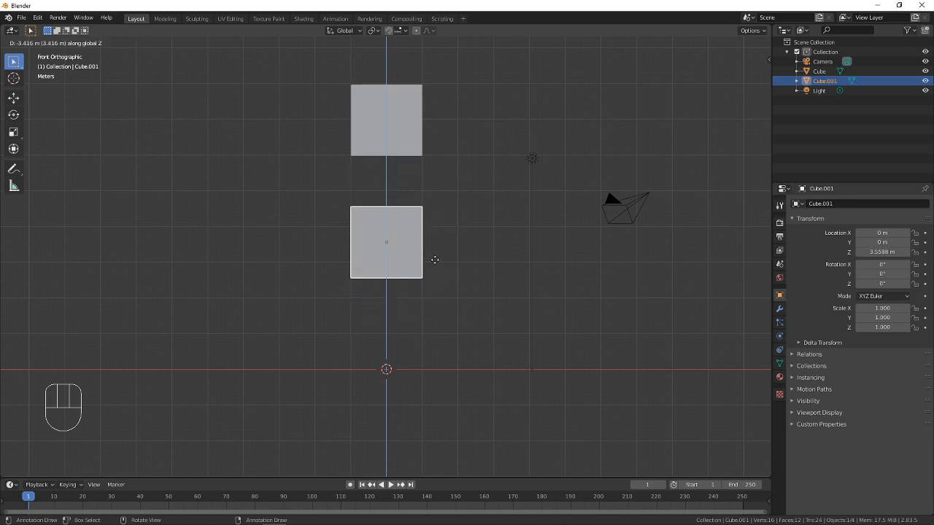
pyautogui.press('x')
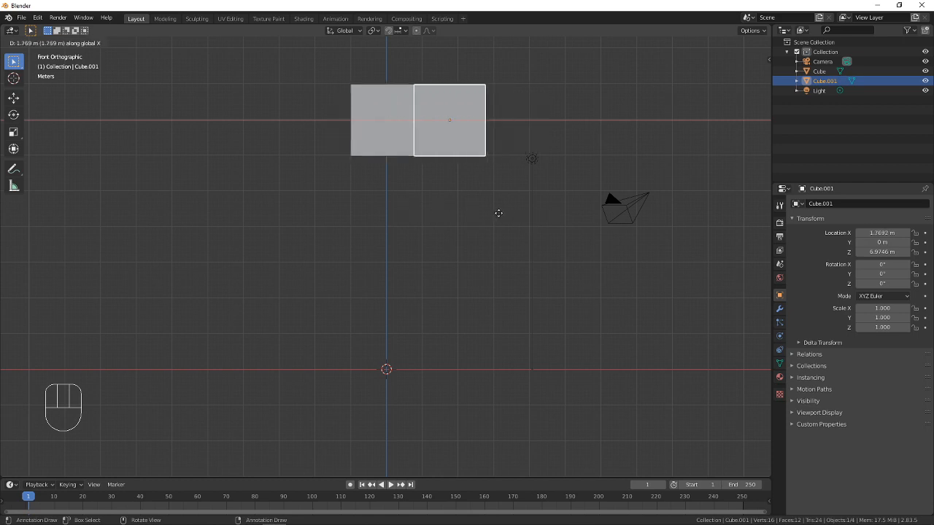
pyautogui.press('z')
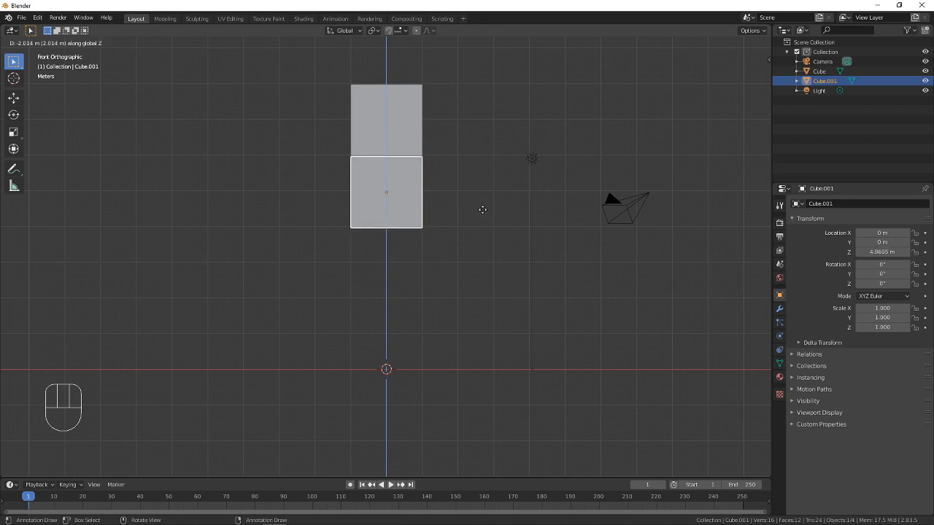
pyautogui.click(482, 209)
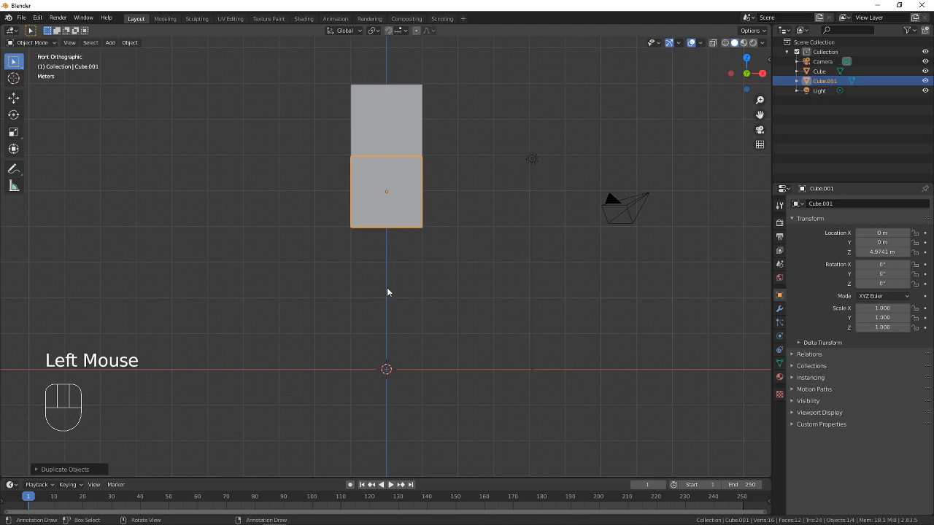
# Inspect the two stacked cubes in perspective, and return to the Front orthographic viewpoint
pyautogui.moveTo(427, 267); pyautogui.dragTo(515, 255, button='middle')
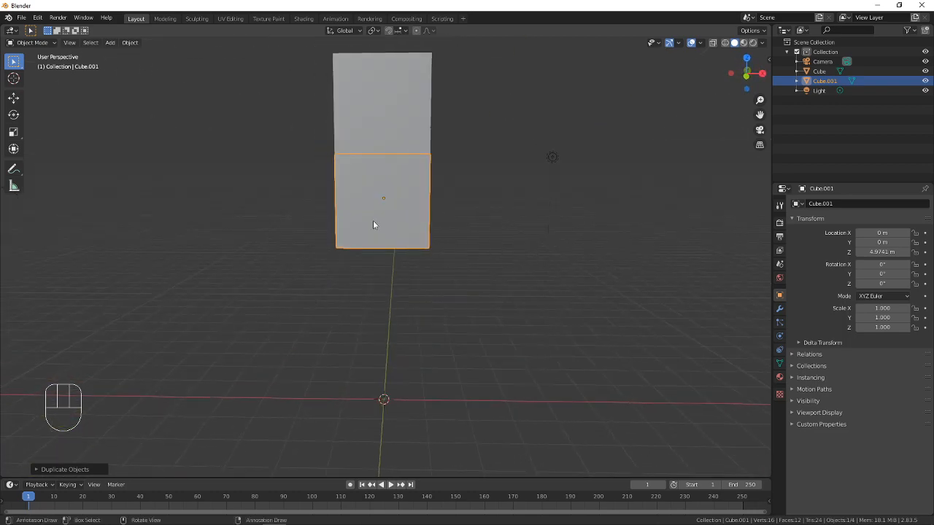
pyautogui.click(70, 42)
pyautogui.moveTo(106, 168)
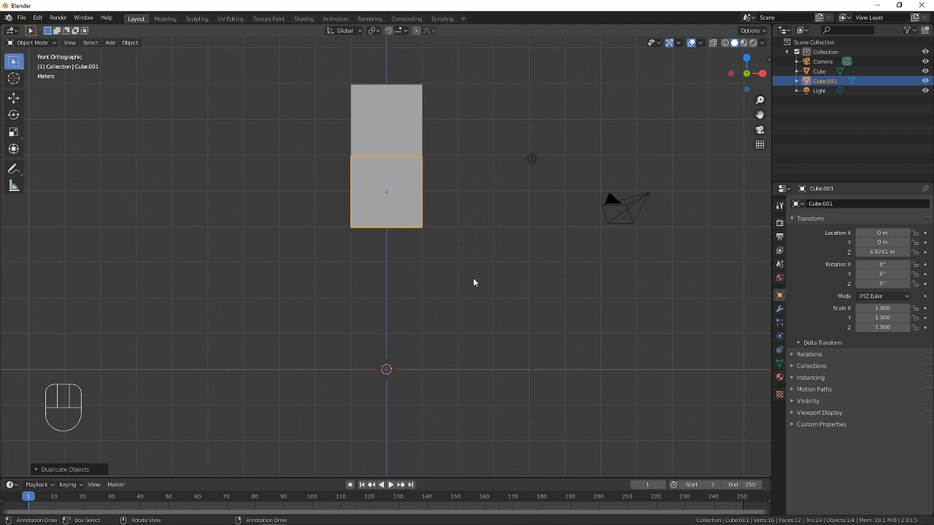
# Check the Minecraft Steve reference image in the browser, and return to Blender with the lower cube selected
pyautogui.hotkey('alt', 'Tab')
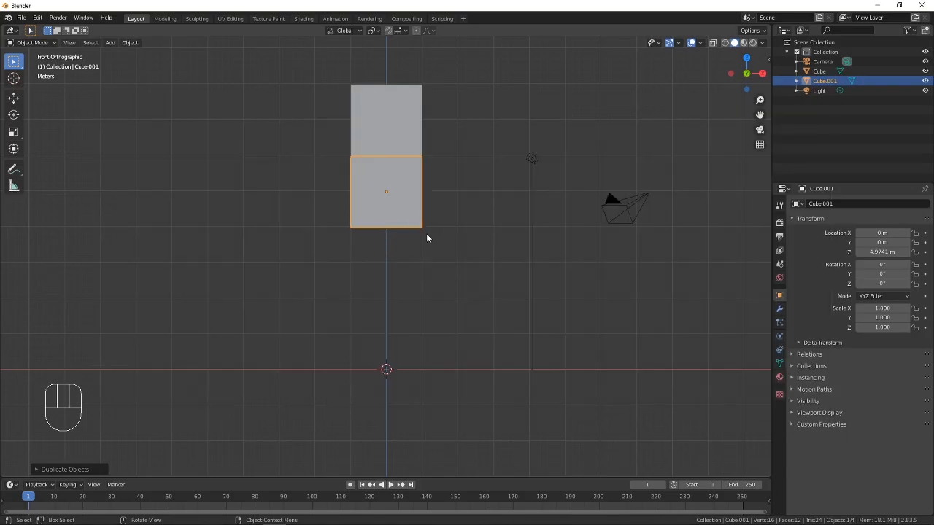
pyautogui.click(429, 242)
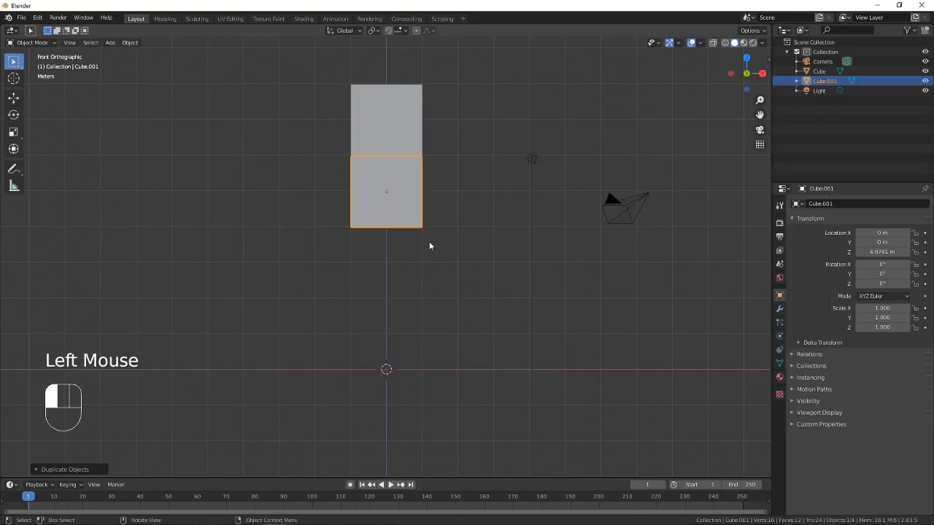
pyautogui.click(399, 223)
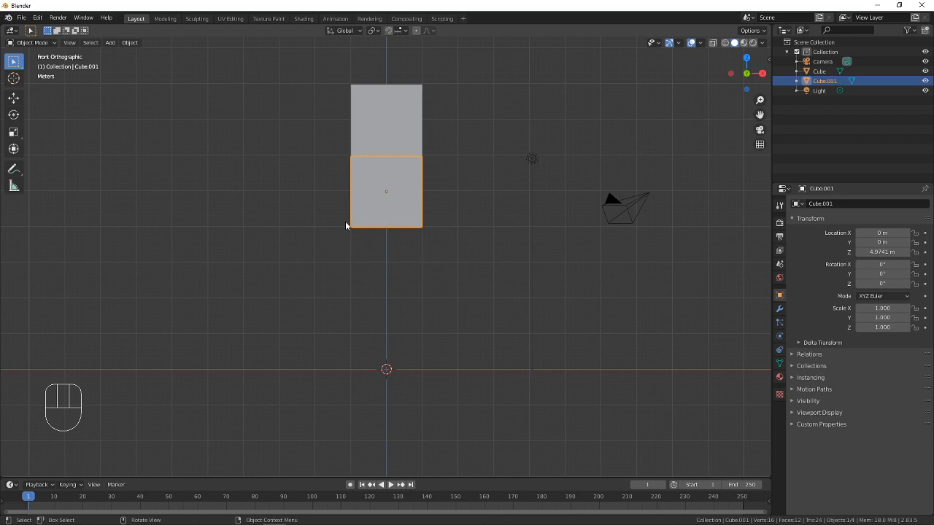
# Try stretching the lower cube along the Z axis with the Scale tool, undo it, and return to Select Box
pyautogui.click(14, 137)
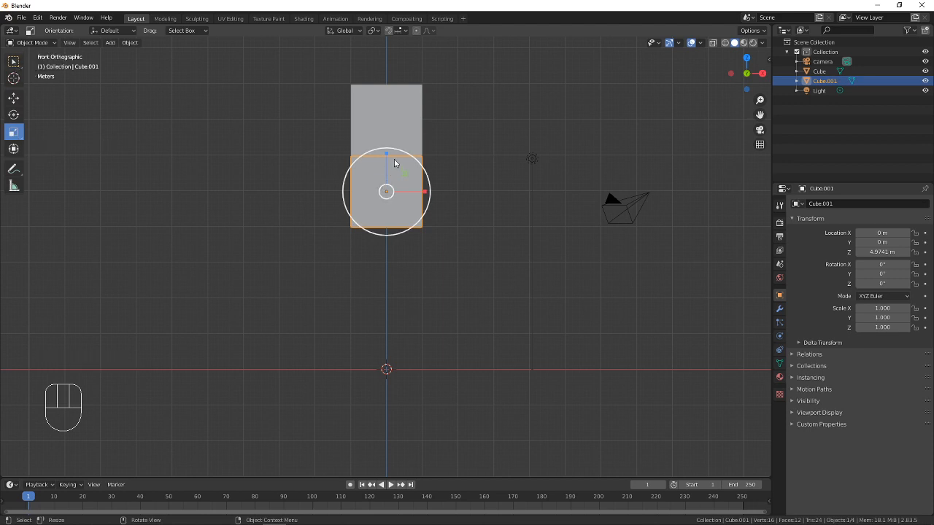
pyautogui.moveTo(384, 156); pyautogui.dragTo(390, 124)
pyautogui.hotkey('ctrl', 'z')
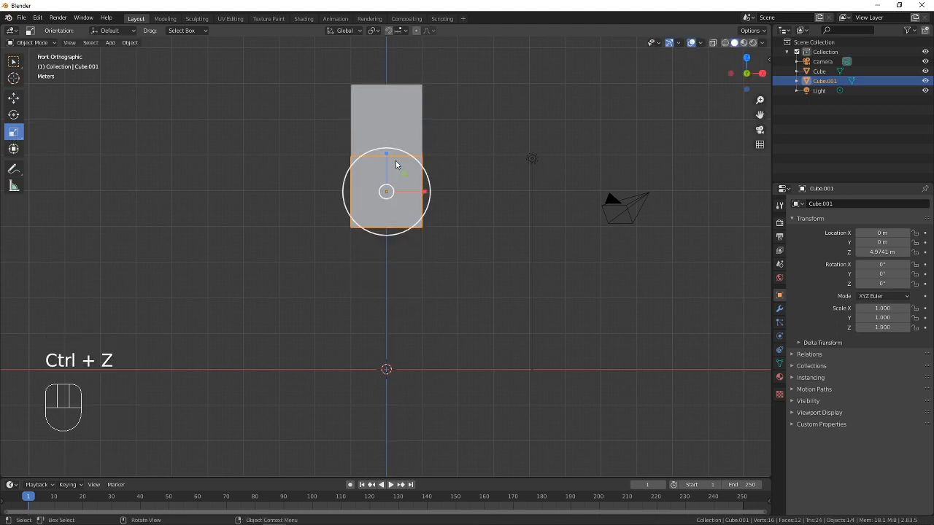
pyautogui.moveTo(388, 158); pyautogui.dragTo(390, 124)
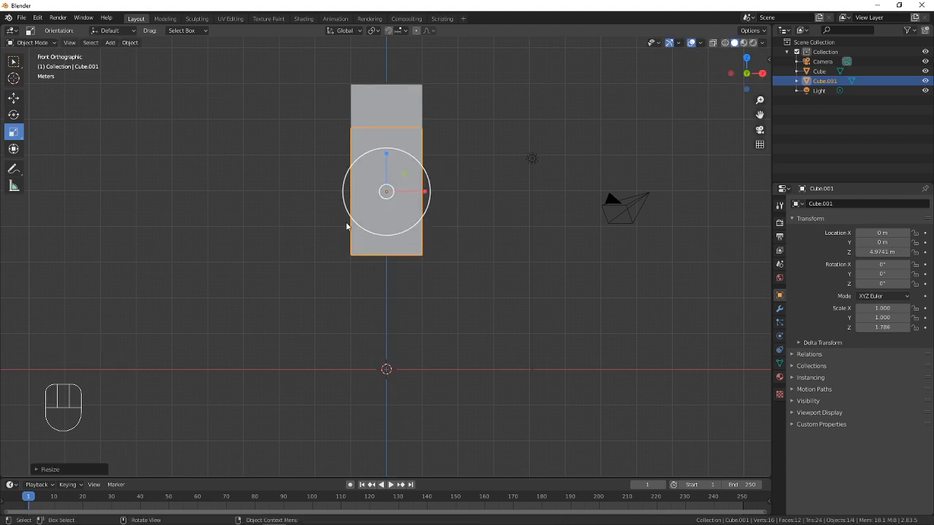
pyautogui.hotkey('ctrl', 'z')
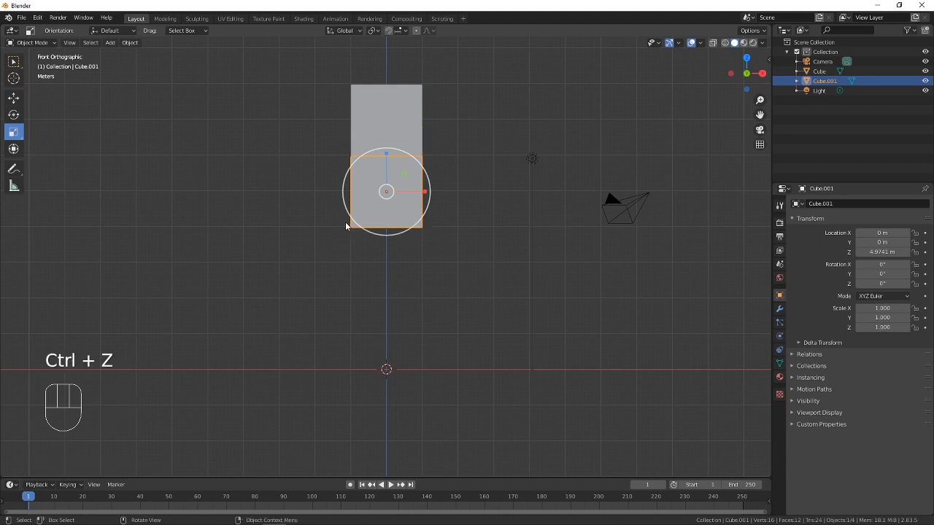
pyautogui.click(13, 61)
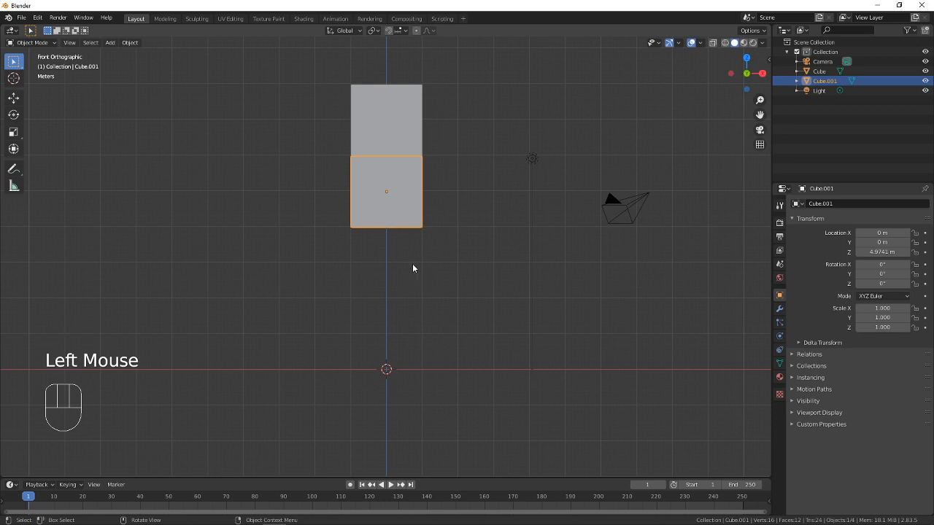
# Scale the lower cube along the Z axis to about 1.5 to form the taller torso
pyautogui.scroll(2, 412, 263)
pyautogui.keyDown('shift'); pyautogui.moveTo(408, 215); pyautogui.dragTo(399, 288, button='middle'); pyautogui.keyUp('shift')
pyautogui.click(372, 177)
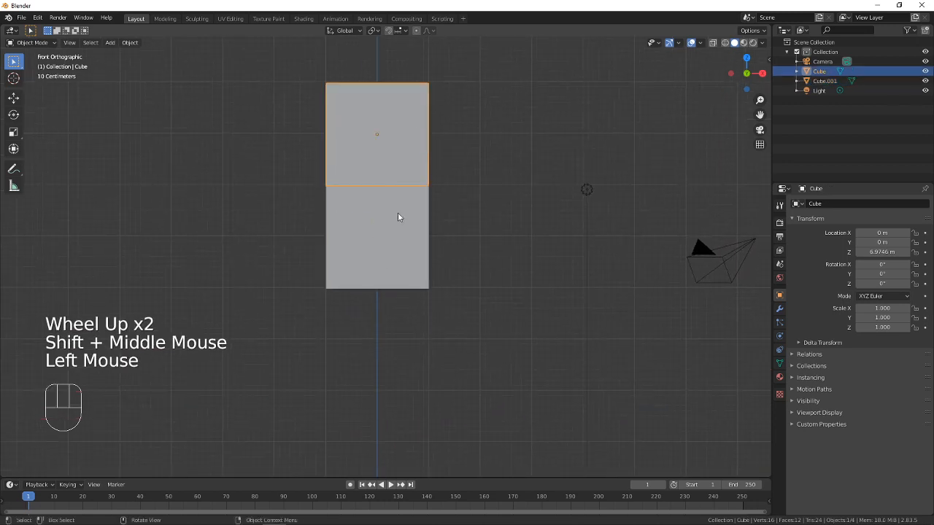
pyautogui.click(404, 229)
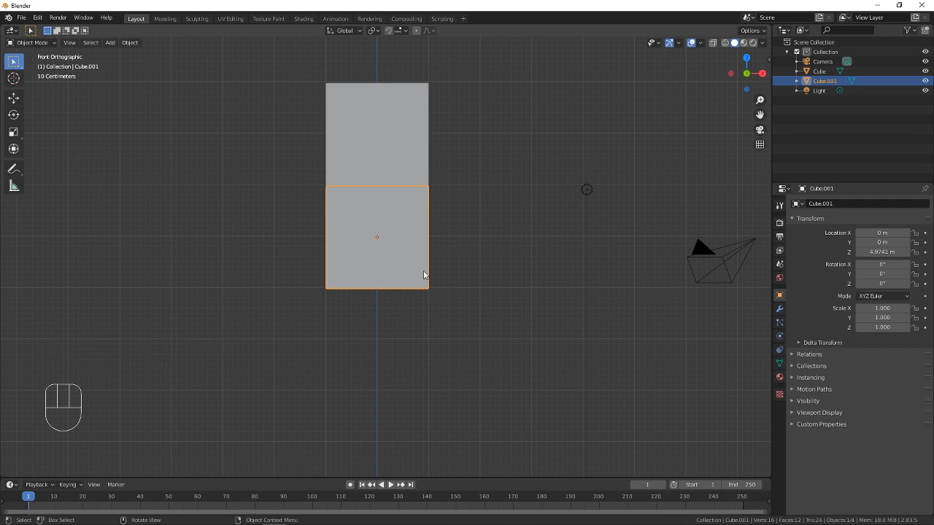
pyautogui.press('s')
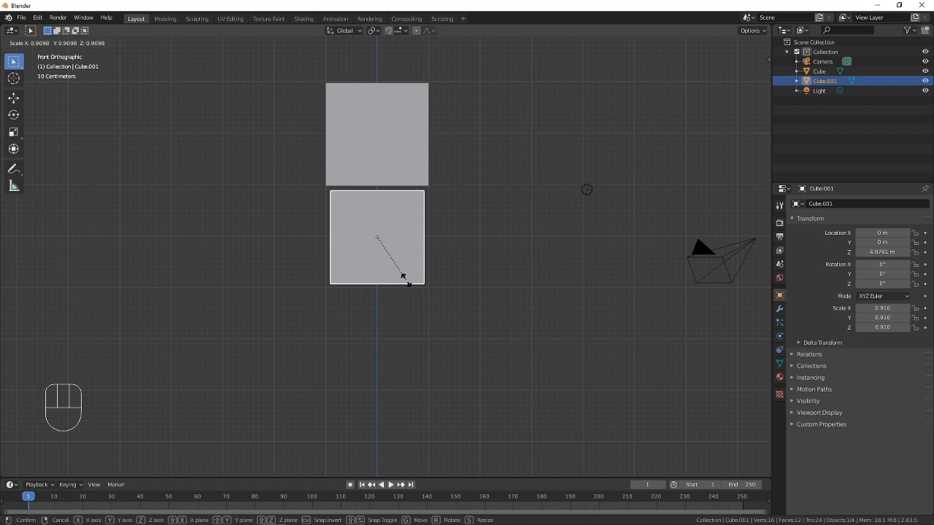
pyautogui.press('z')
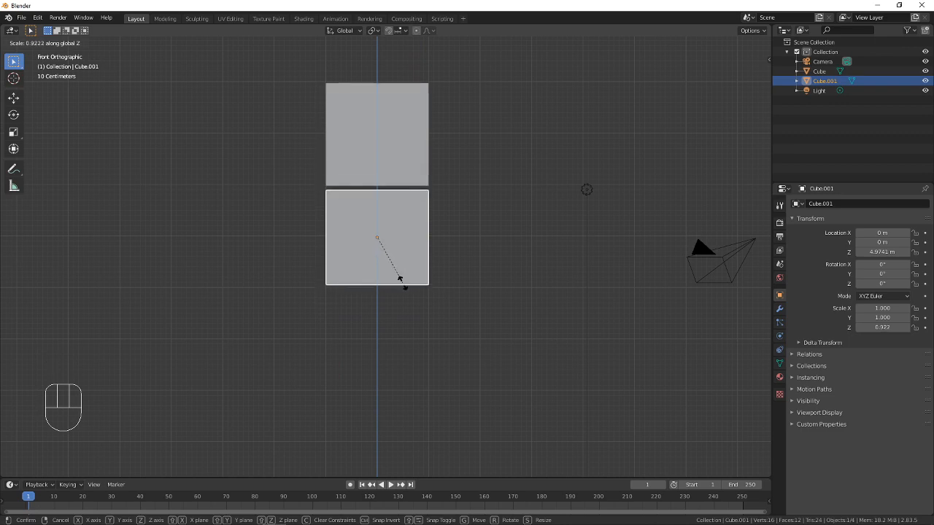
pyautogui.press('x')
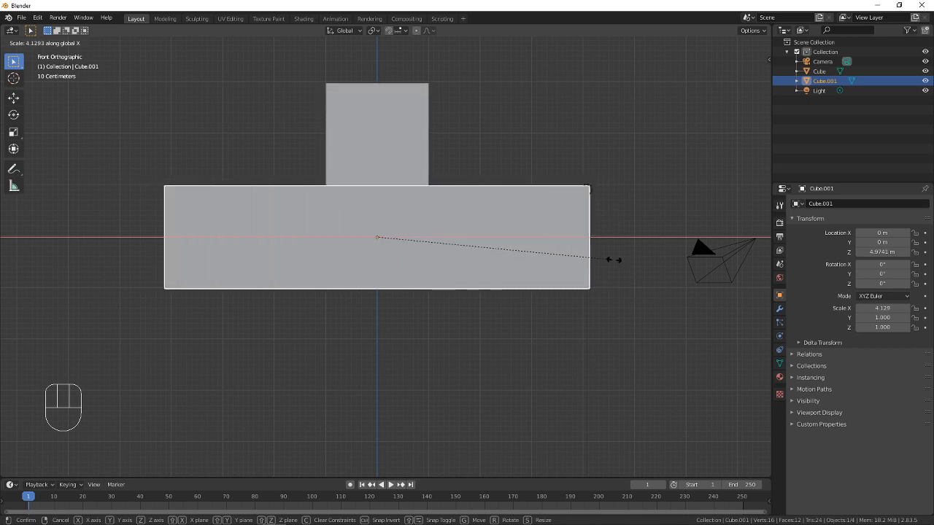
pyautogui.press('z')
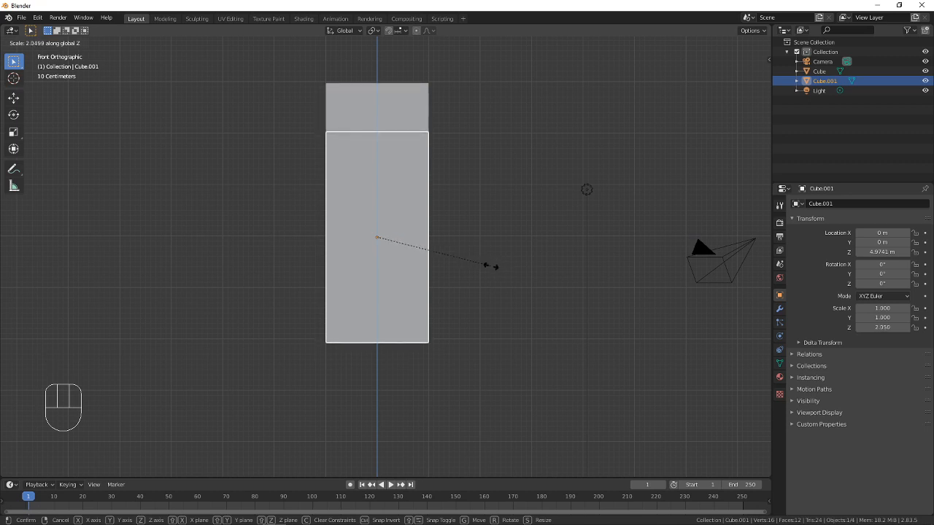
pyautogui.click(463, 238)
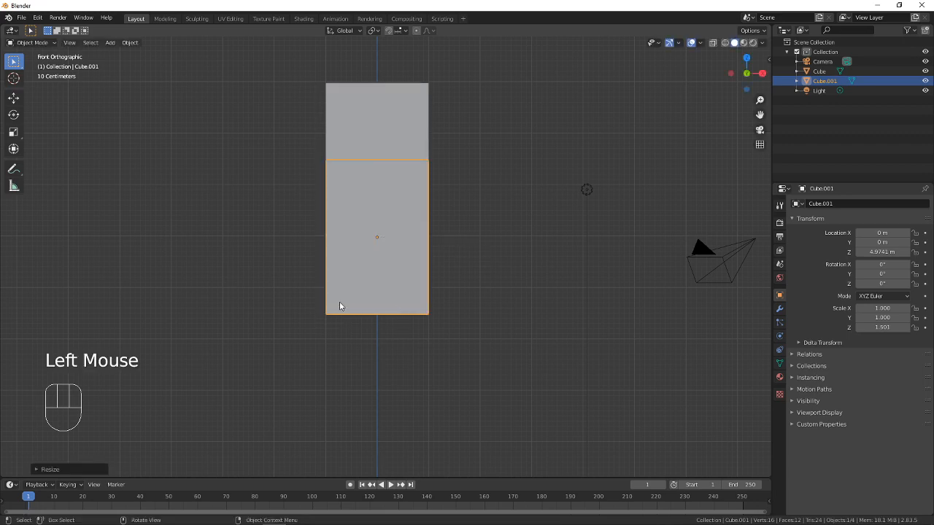
# Try moving the stretched lower block along the Z axis with the Move tool, undo it, and return to Select Box
pyautogui.moveTo(489, 249); pyautogui.dragTo(453, 258, button='middle')
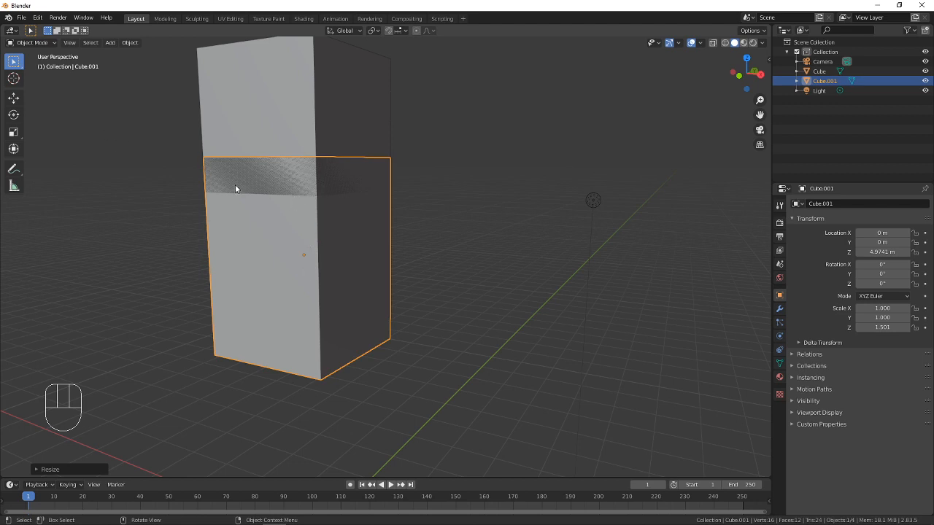
pyautogui.press('g')
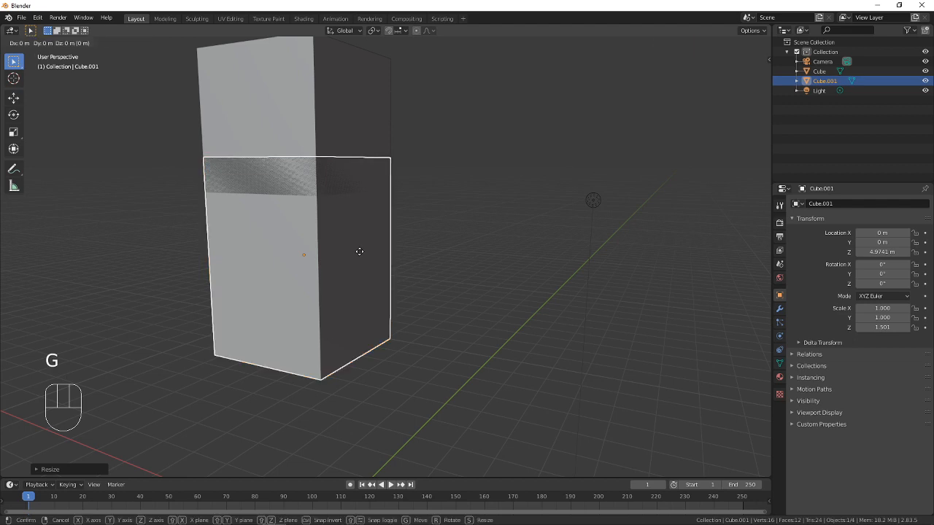
pyautogui.press('Escape')
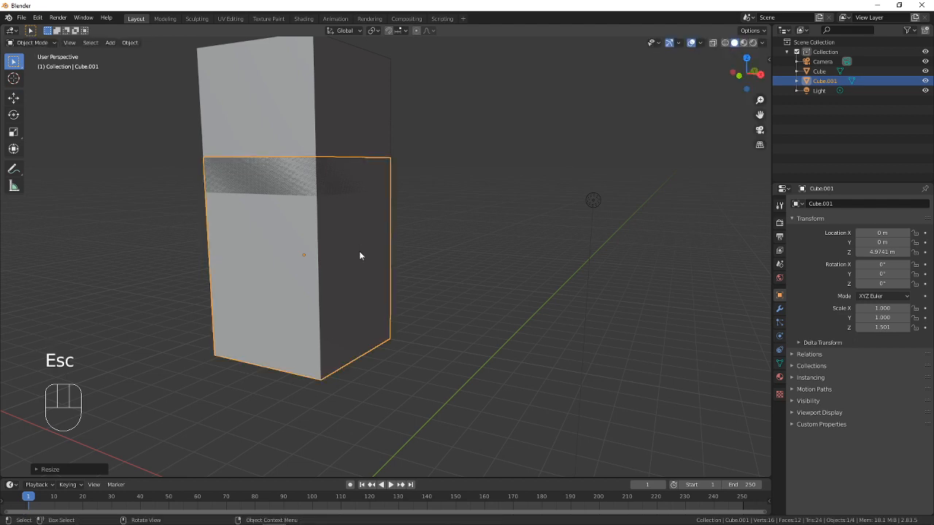
pyautogui.click(14, 98)
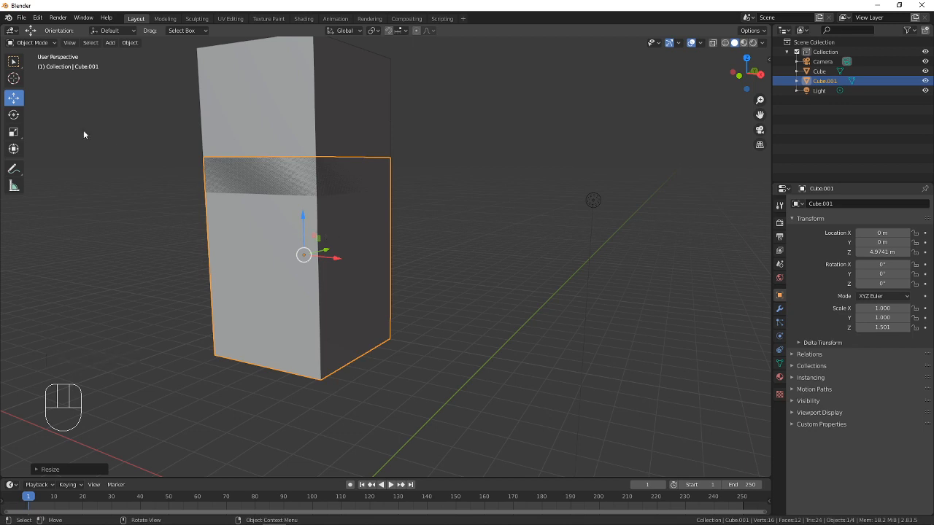
pyautogui.moveTo(309, 216); pyautogui.dragTo(321, 157)
pyautogui.hotkey('ctrl', 'z')
pyautogui.click(13, 61)
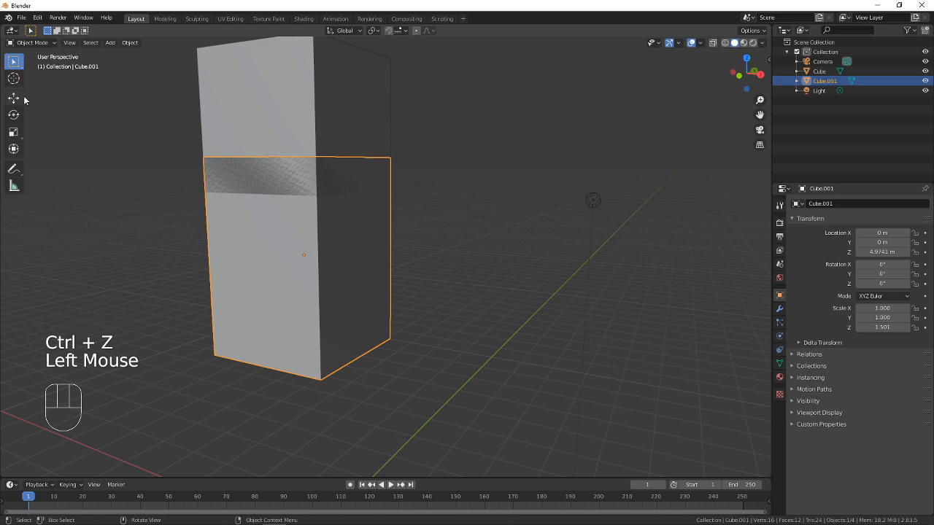
# Move the lower block down about 0.5 m along the Z axis so its top meets the head cube's underside
pyautogui.press('g')
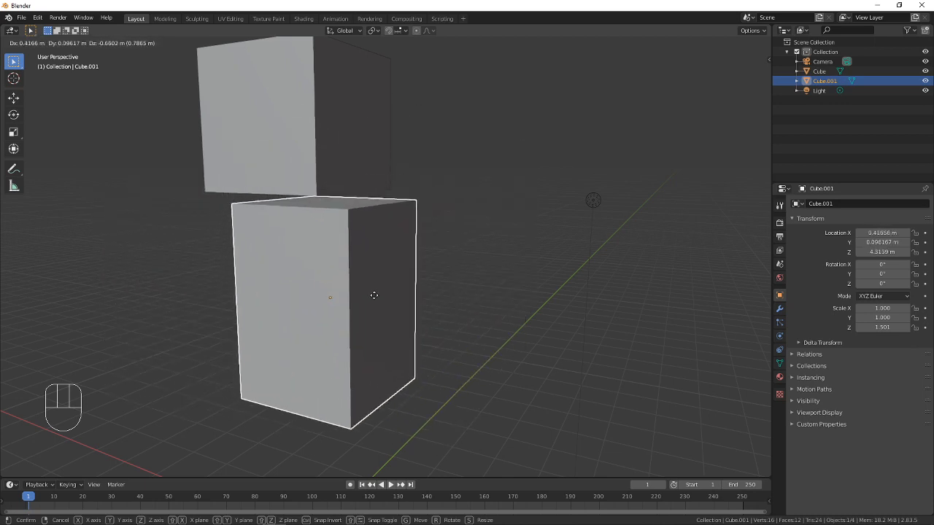
pyautogui.press('z')
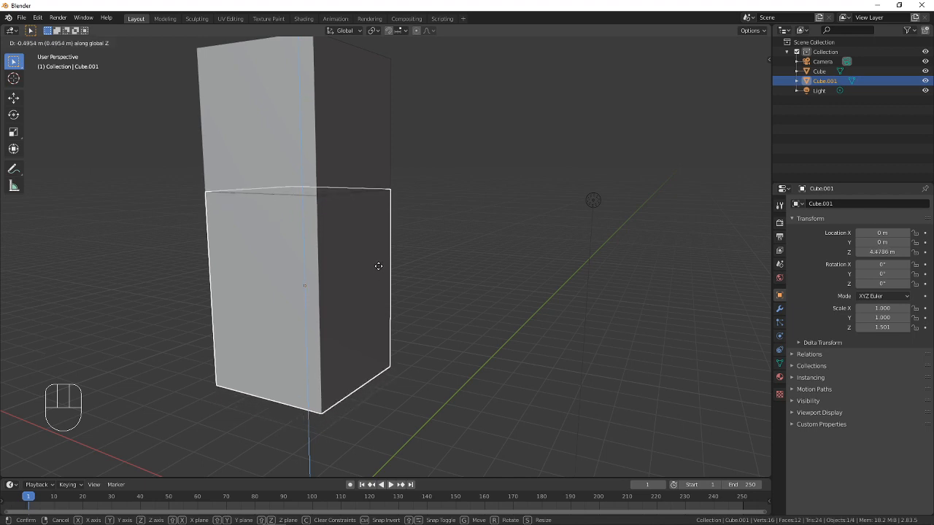
pyautogui.click(378, 265)
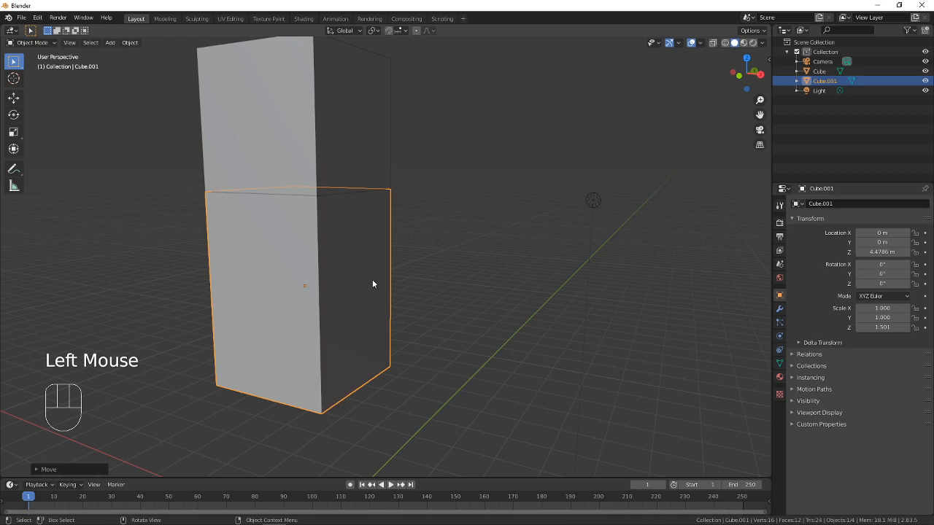
# Try scaling the lower block along the Y and X axes, and cancel the scaling
pyautogui.moveTo(229, 260); pyautogui.dragTo(407, 241, button='middle')
pyautogui.doubleClick(394, 163)
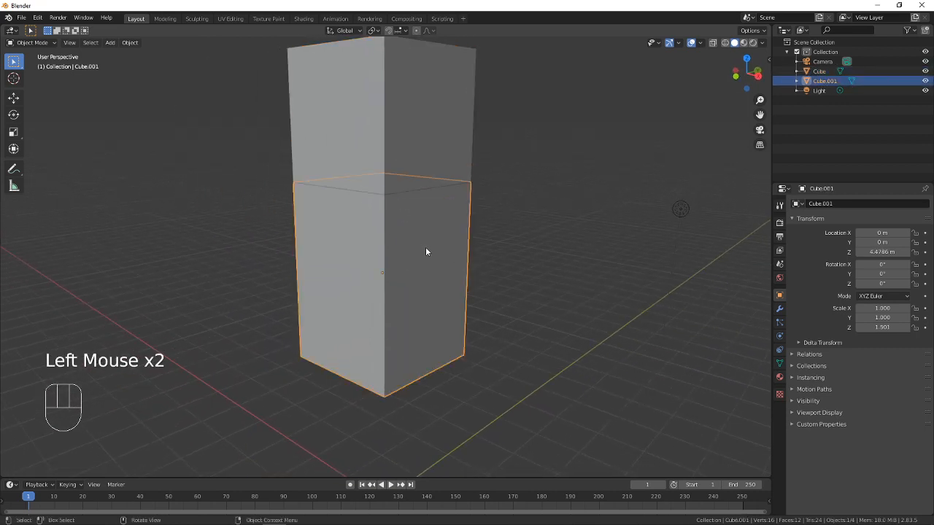
pyautogui.press('s')
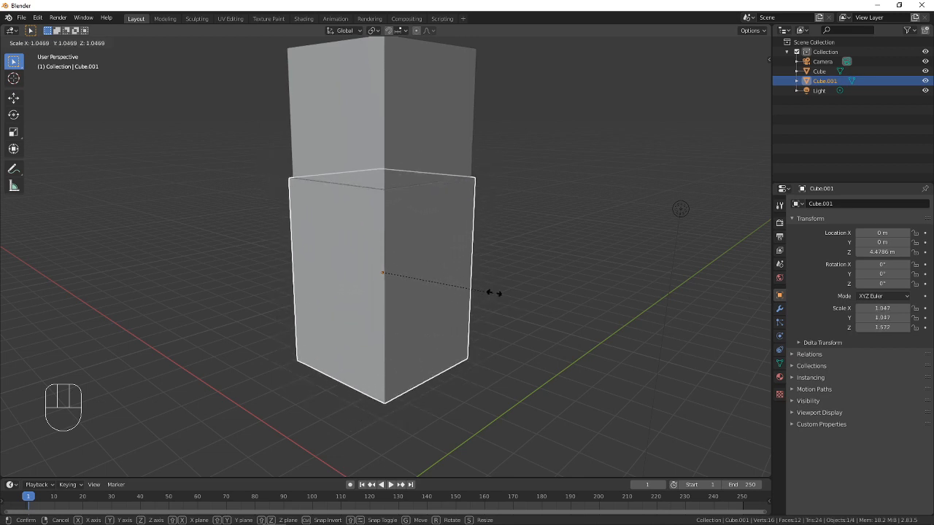
pyautogui.press('y')
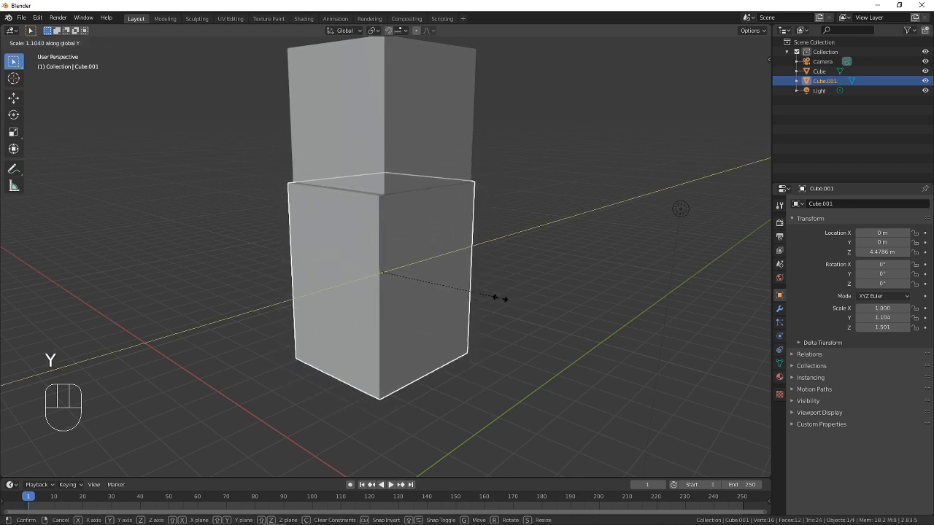
pyautogui.press('x')
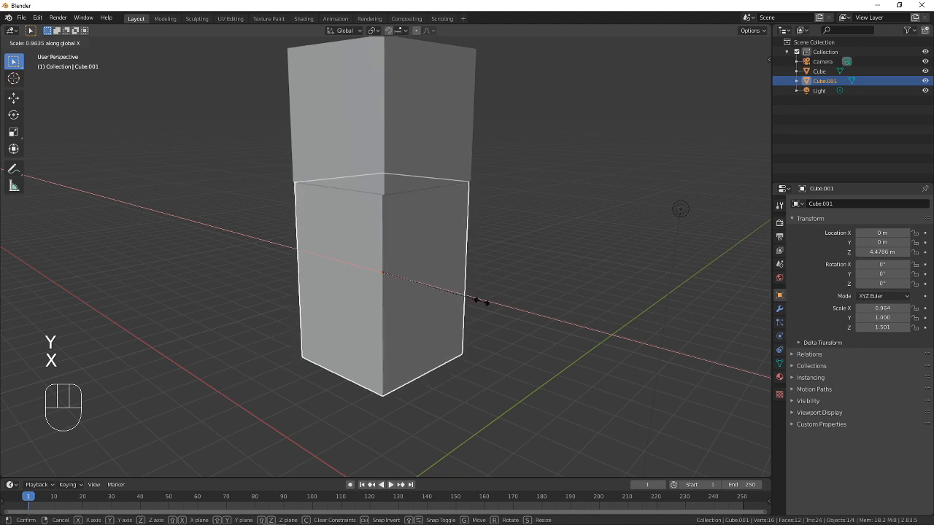
pyautogui.press('y')
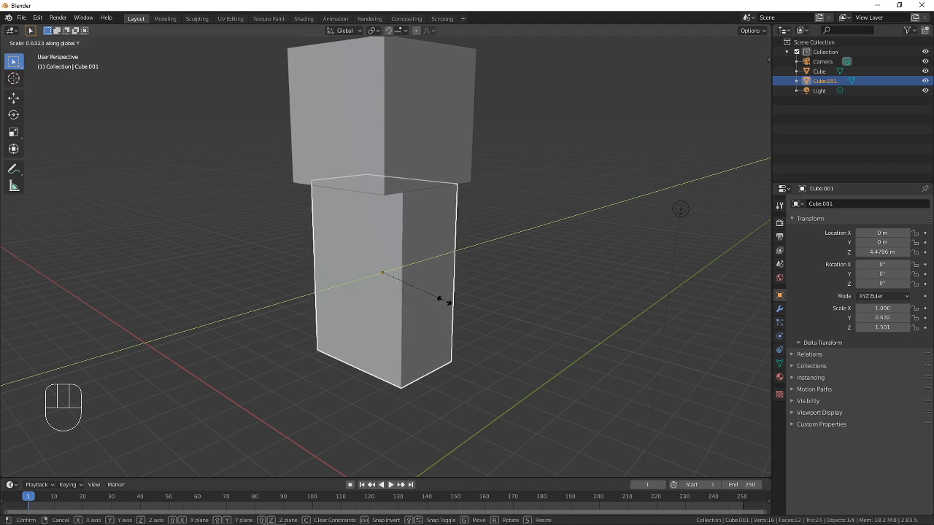
pyautogui.press('Escape')
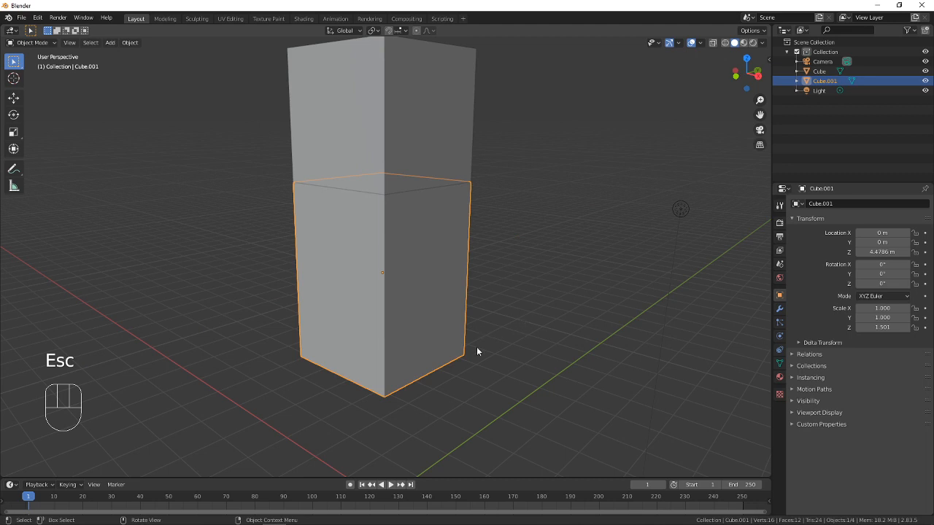
# Thin the lower block along the Y axis to a scale of about 0.46, making the torso shallower than the head
pyautogui.click(431, 168)
pyautogui.click(439, 260)
pyautogui.press('s')
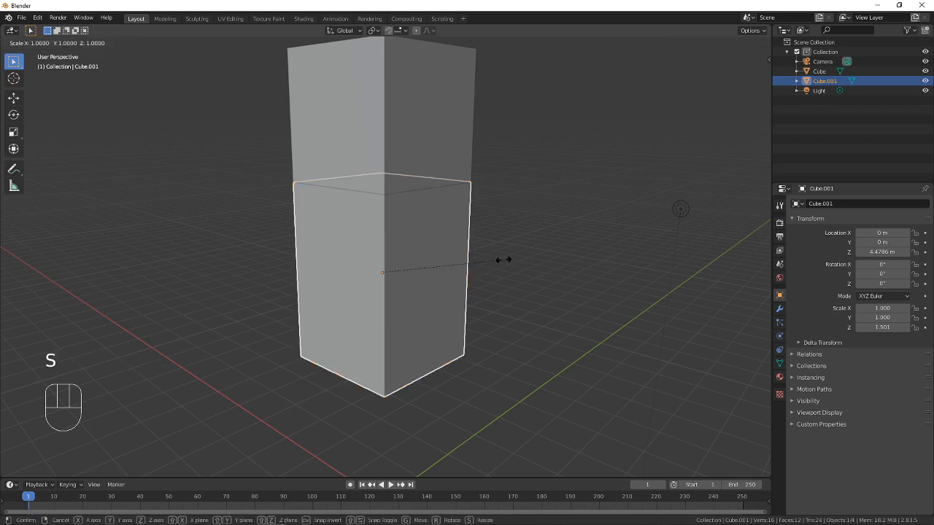
pyautogui.press('x')
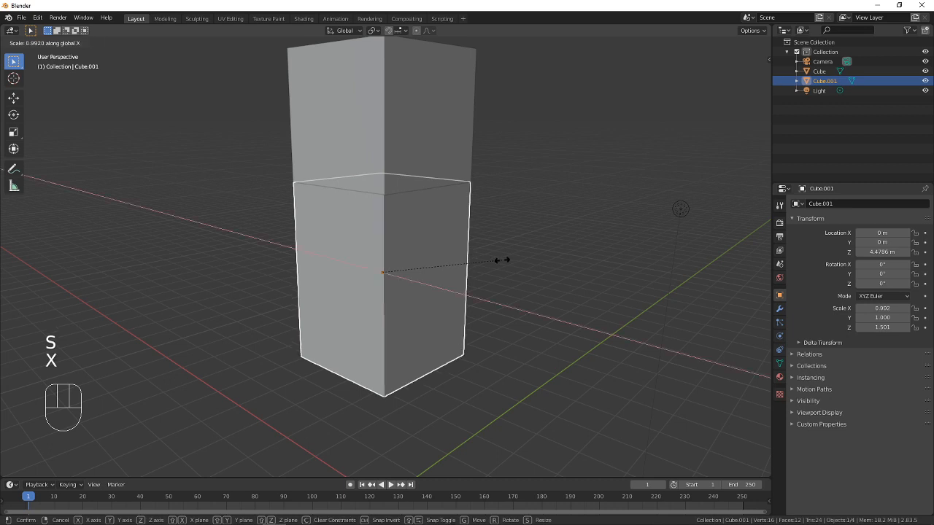
pyautogui.press('y')
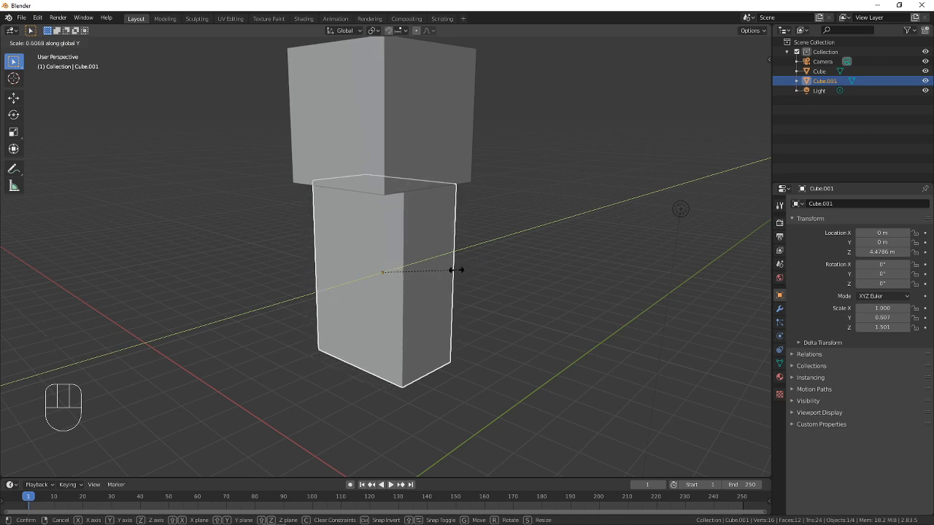
pyautogui.click(457, 271)
pyautogui.moveTo(506, 309); pyautogui.dragTo(476, 286, button='middle')
pyautogui.press('s')
pyautogui.press('y')
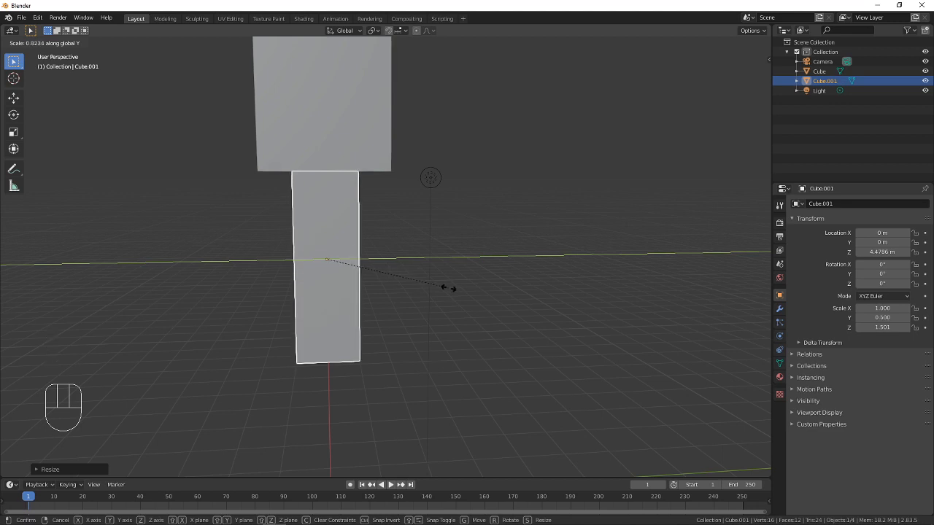
pyautogui.click(441, 286)
# Deselect everything, compare the head and torso with the Minecraft Steve reference image in the browser, and return to Blender
pyautogui.moveTo(439, 286); pyautogui.dragTo(382, 255, button='middle')
pyautogui.press('a')
pyautogui.press('a')
pyautogui.press('a')
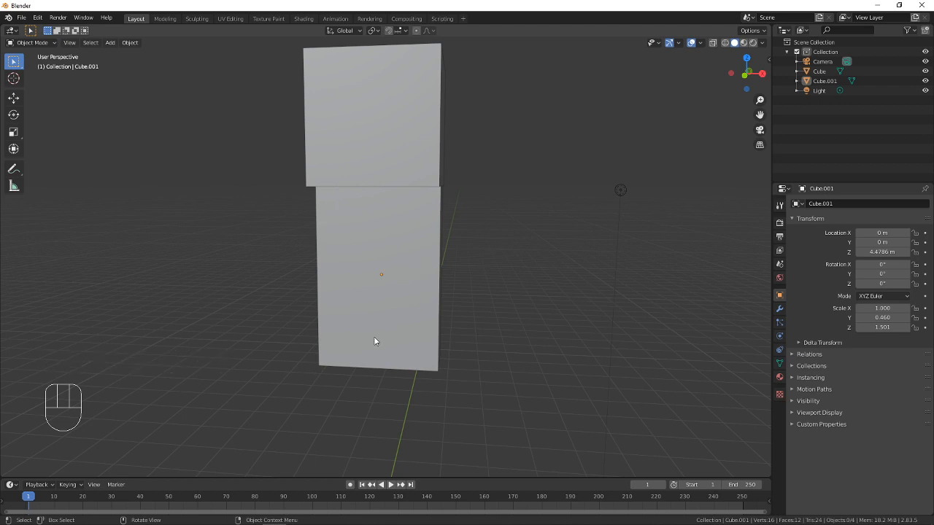
pyautogui.hotkey('alt', 'Tab')
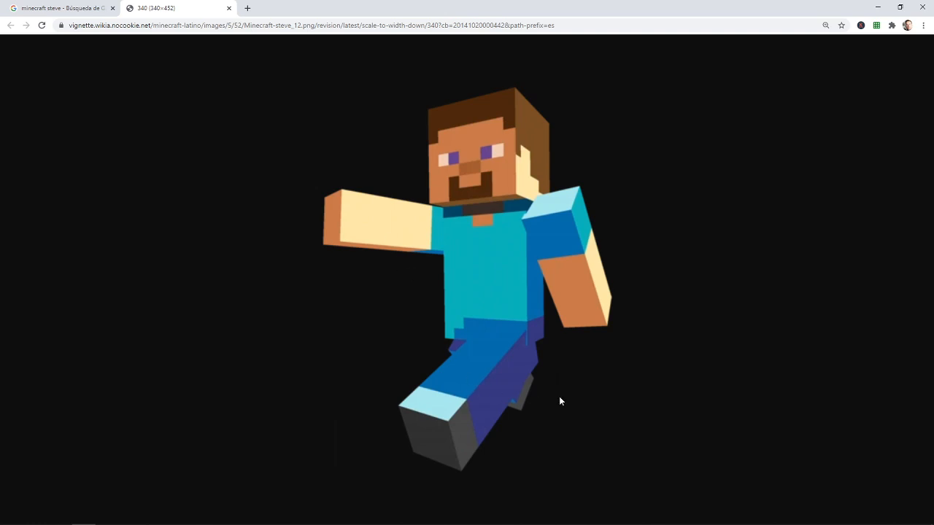
pyautogui.hotkey('alt', 'Tab')
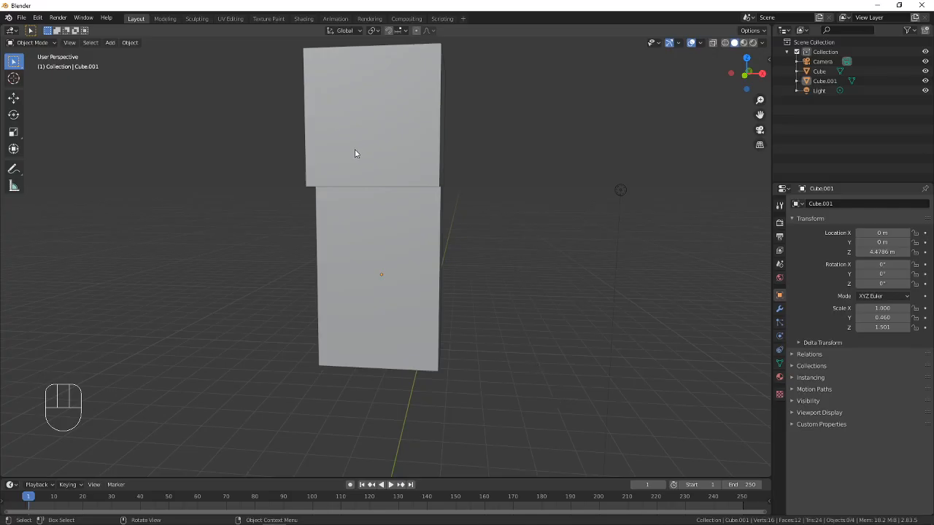
# Duplicate the head cube and place the copy beside it, about 2 m along the X axis, so the faces meet
pyautogui.click(387, 153)
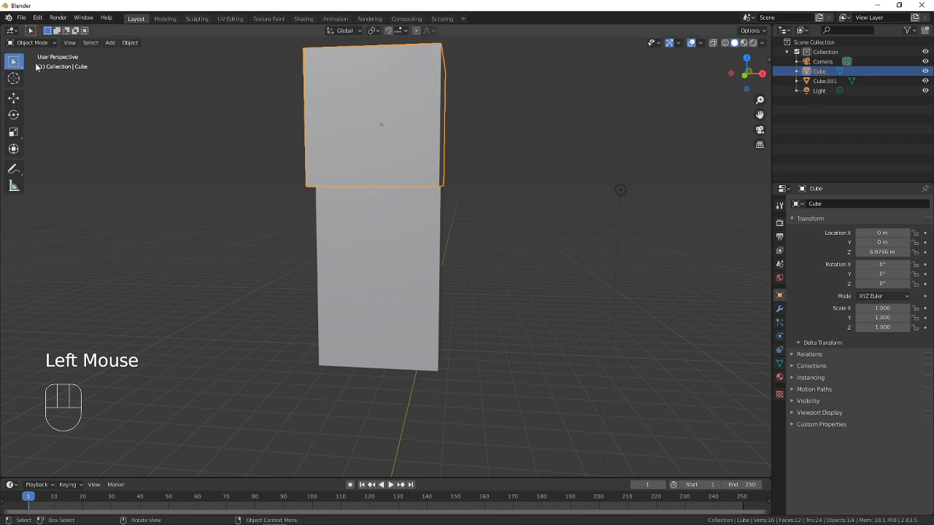
pyautogui.click(429, 222)
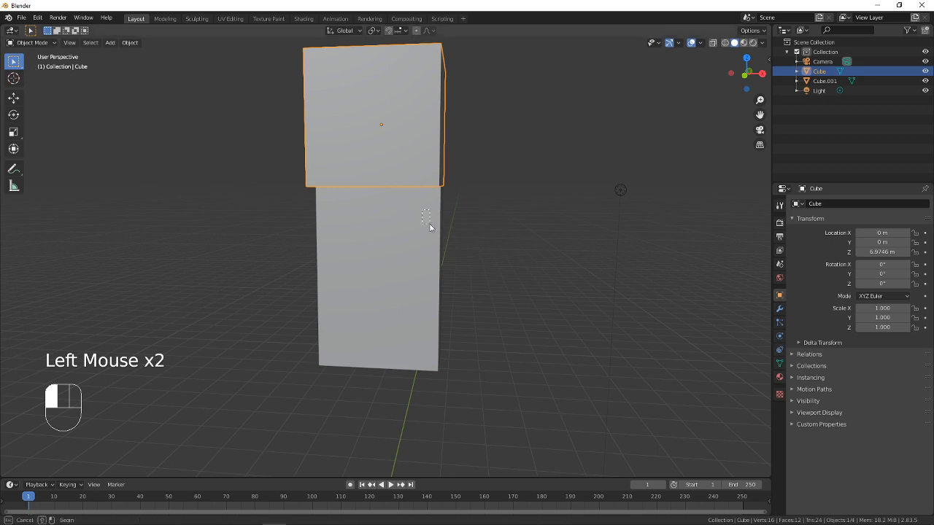
pyautogui.moveTo(429, 222); pyautogui.dragTo(410, 183, button='middle')
pyautogui.click(410, 186)
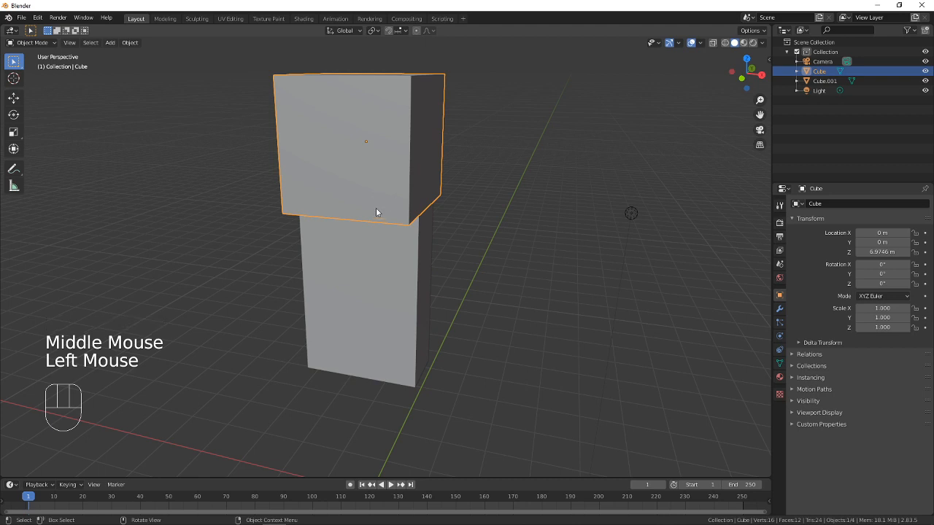
pyautogui.hotkey('shift', 'd')
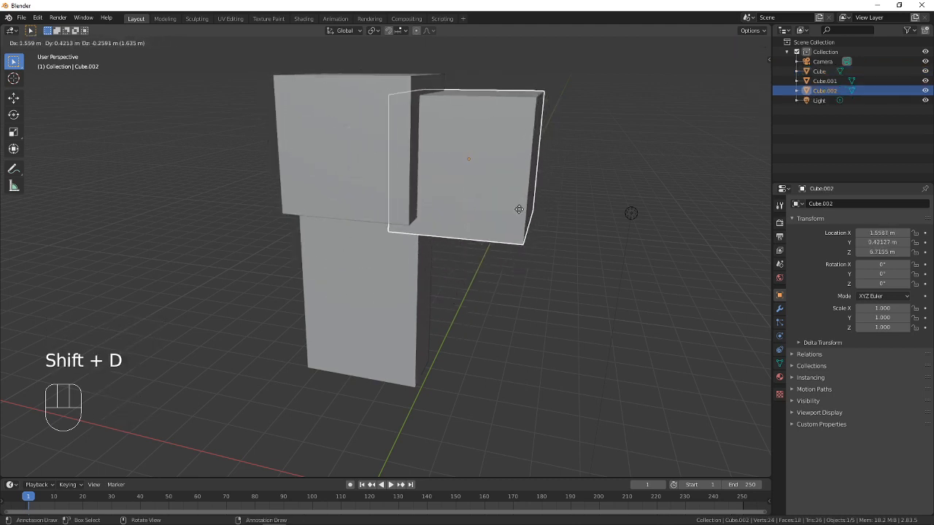
pyautogui.press('x')
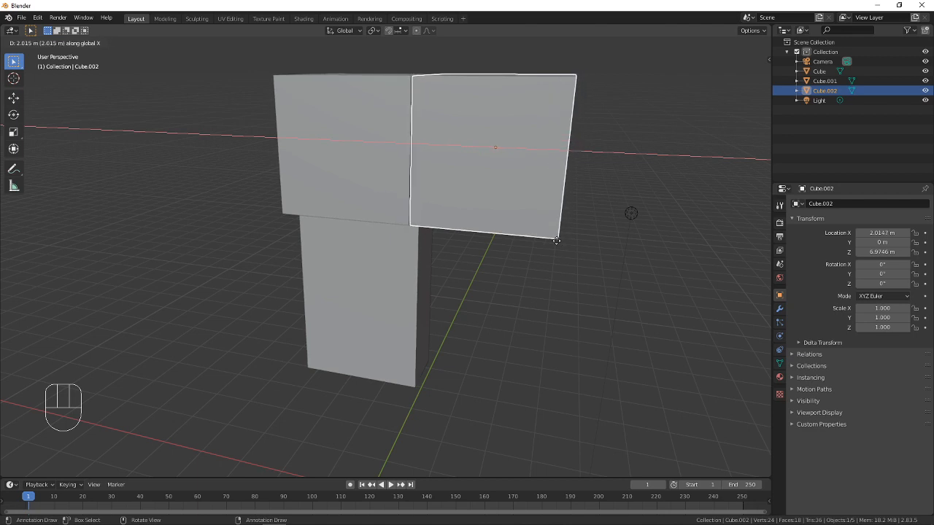
pyautogui.click(556, 240)
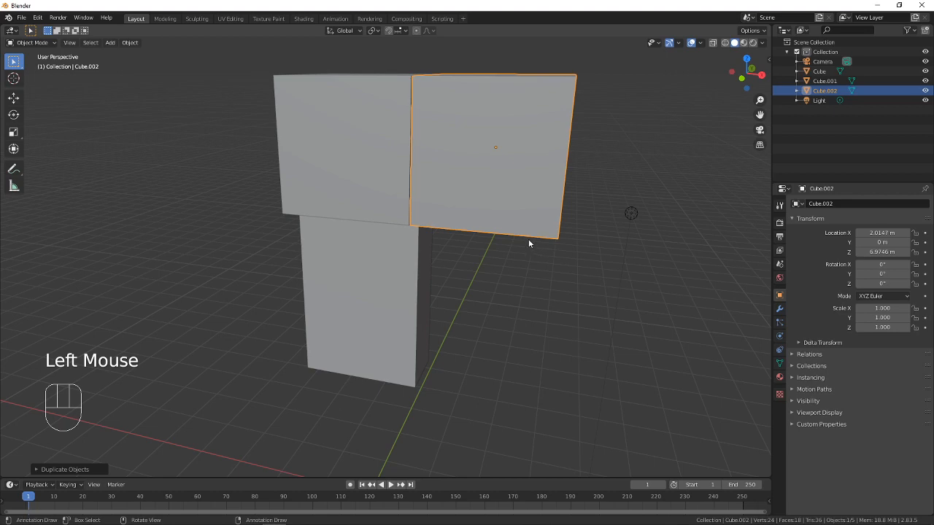
pyautogui.moveTo(528, 241); pyautogui.dragTo(542, 297, button='middle')
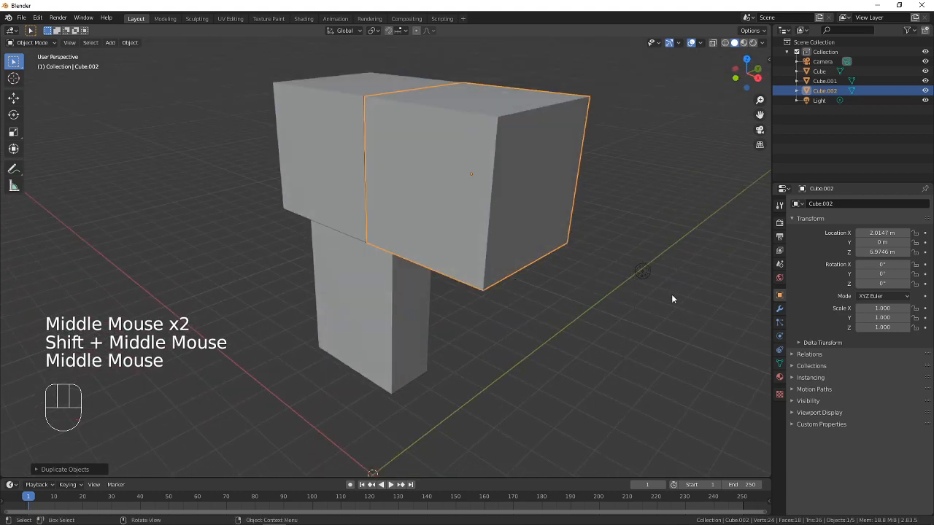
# Scale the duplicated head cube down uniformly to about 0.41
pyautogui.press('s')
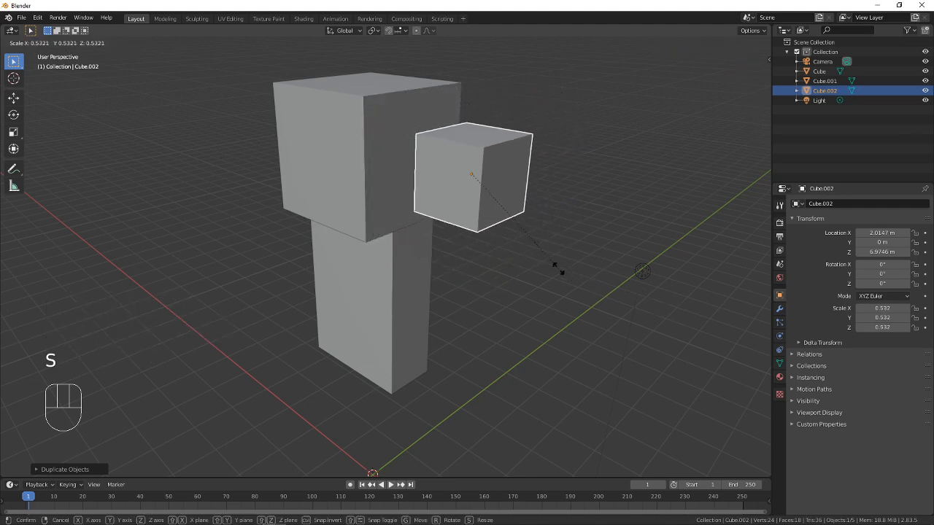
pyautogui.click(539, 246)
pyautogui.moveTo(538, 246); pyautogui.dragTo(319, 102, button='middle')
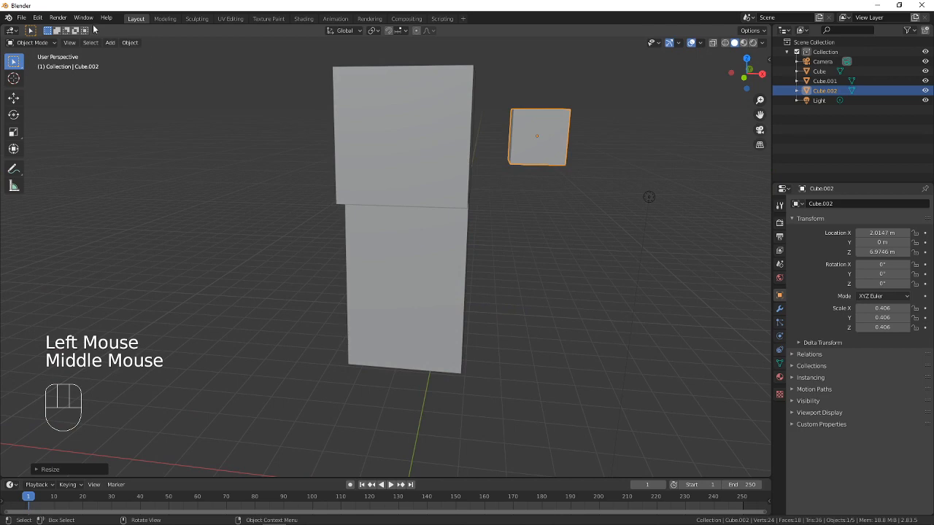
pyautogui.keyDown('shift'); pyautogui.moveTo(388, 144); pyautogui.dragTo(98, 6, button='middle'); pyautogui.keyUp('shift')
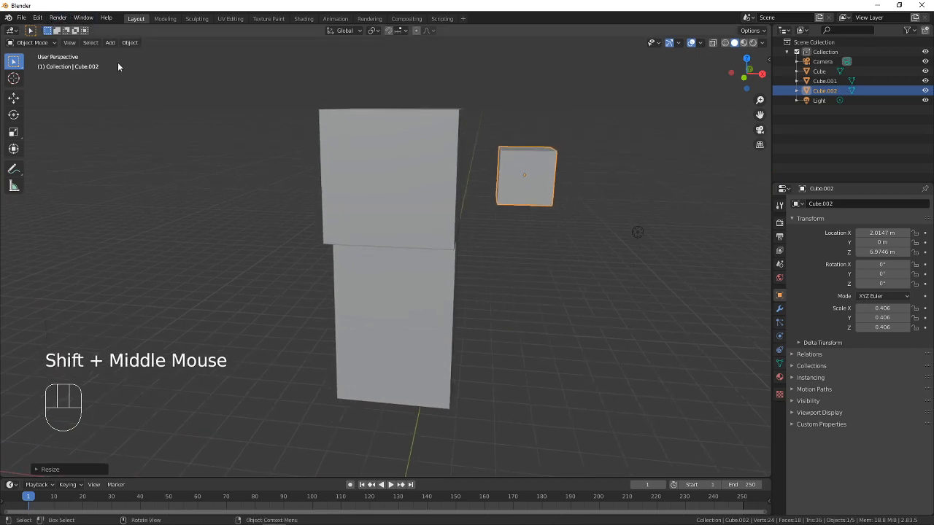
# In front view, move the small cube against the torso's side and down to shoulder height, at about X 1.42 m and Z 5.55 m
pyautogui.click(73, 45)
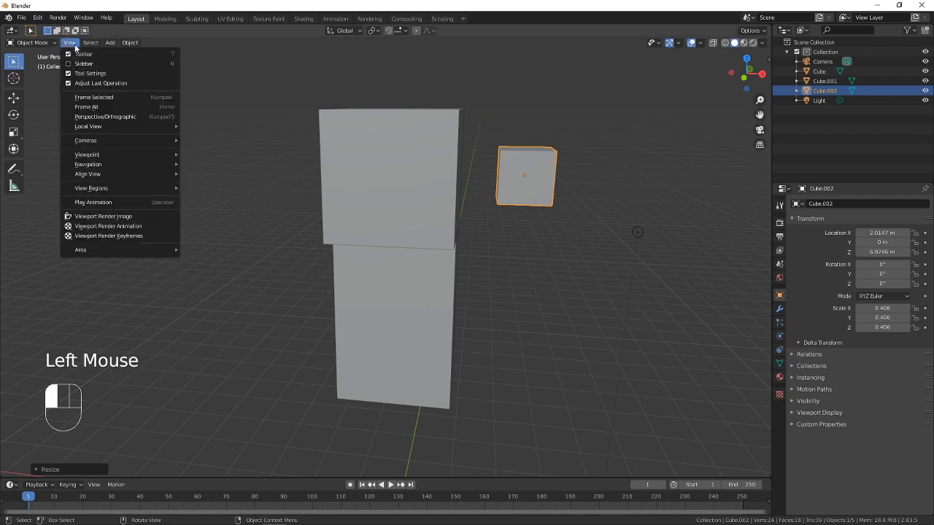
pyautogui.moveTo(113, 156)
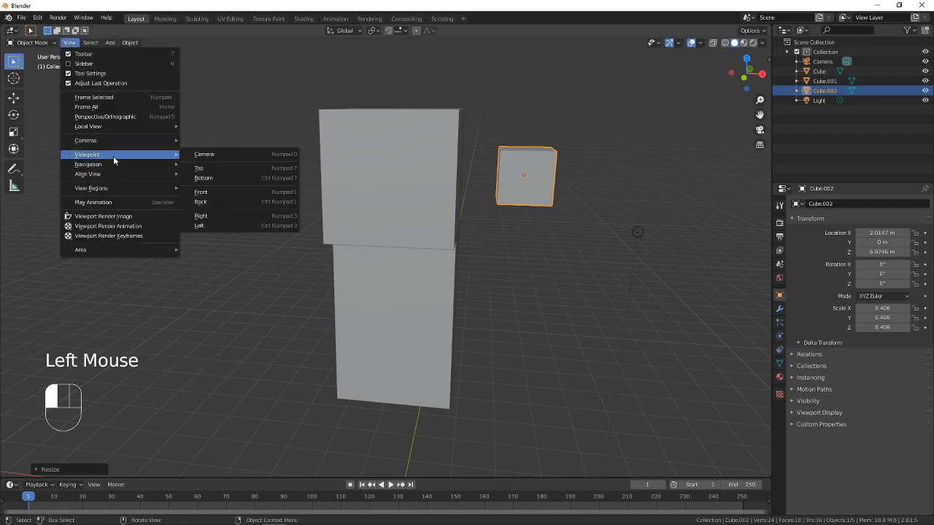
pyautogui.click(207, 194)
pyautogui.keyDown('shift'); pyautogui.moveTo(483, 212); pyautogui.dragTo(479, 204, button='middle'); pyautogui.keyUp('shift')
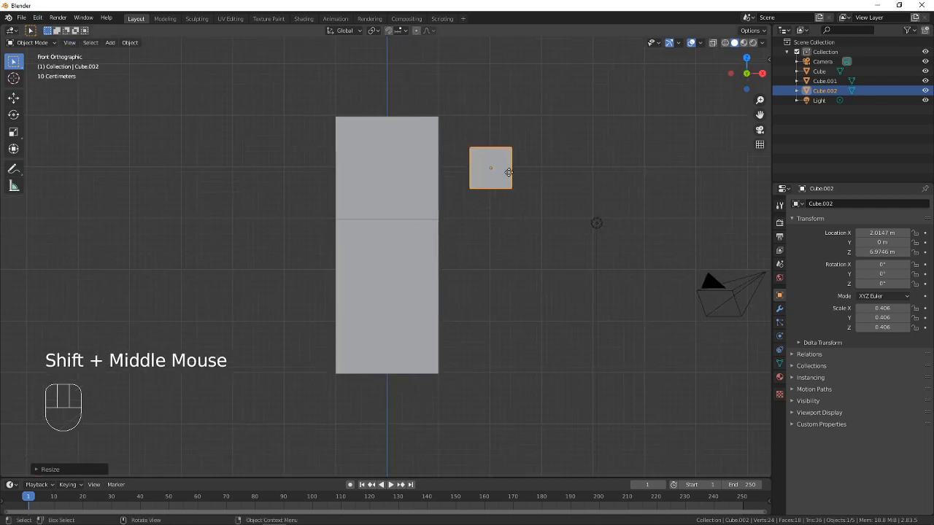
pyautogui.press('g')
pyautogui.press('x')
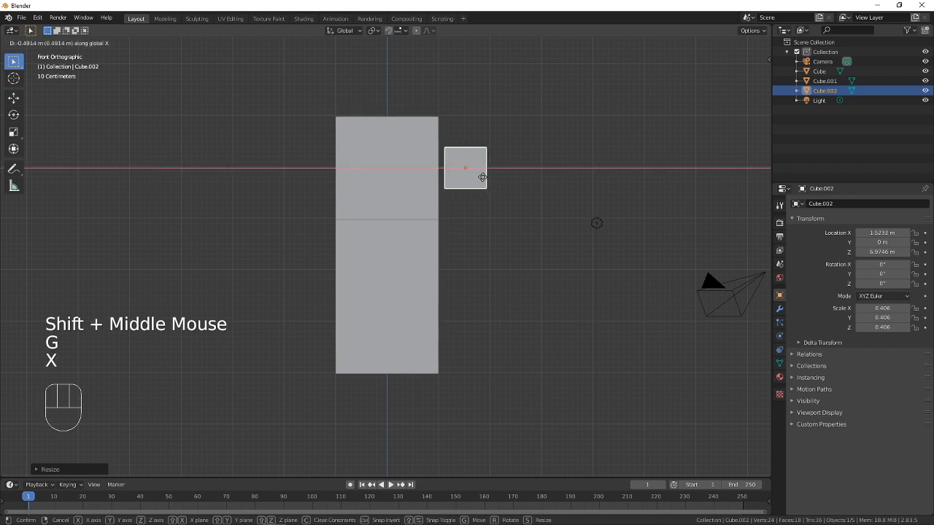
pyautogui.click(477, 175)
pyautogui.press('g')
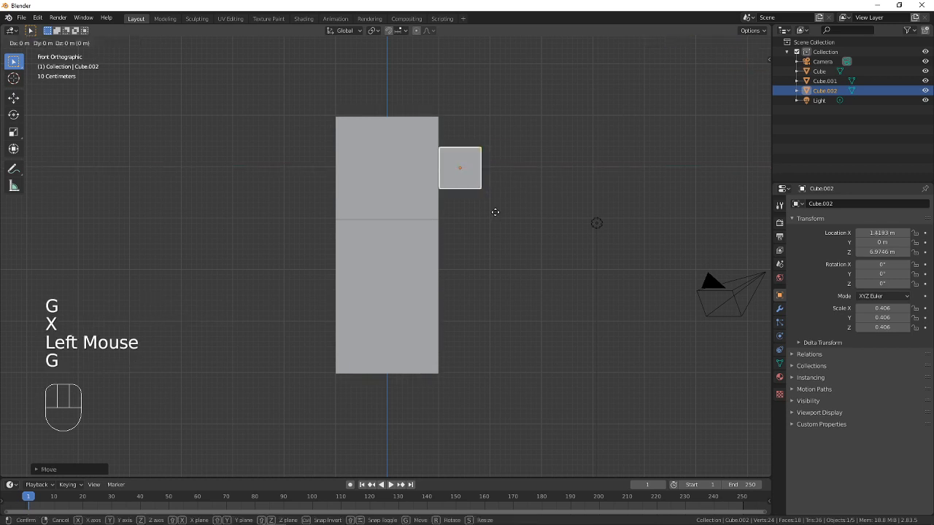
pyautogui.press('z')
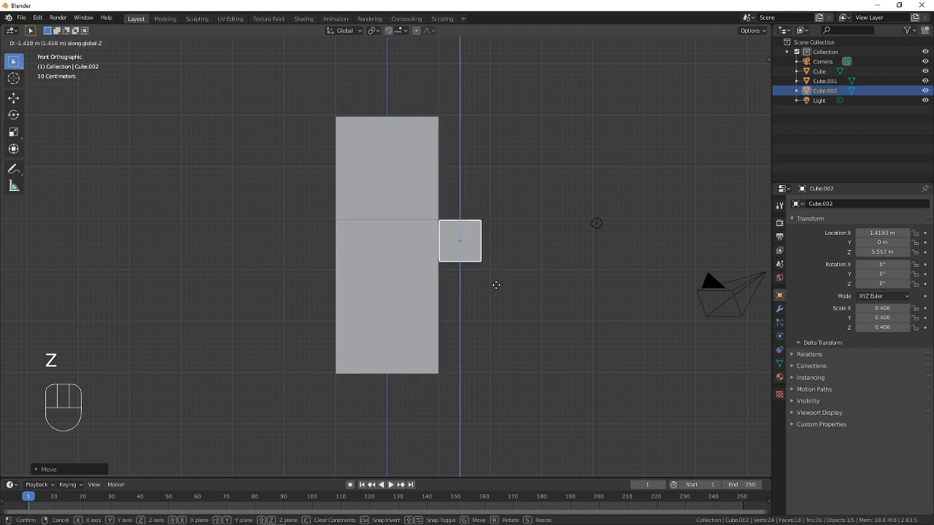
pyautogui.click(491, 285)
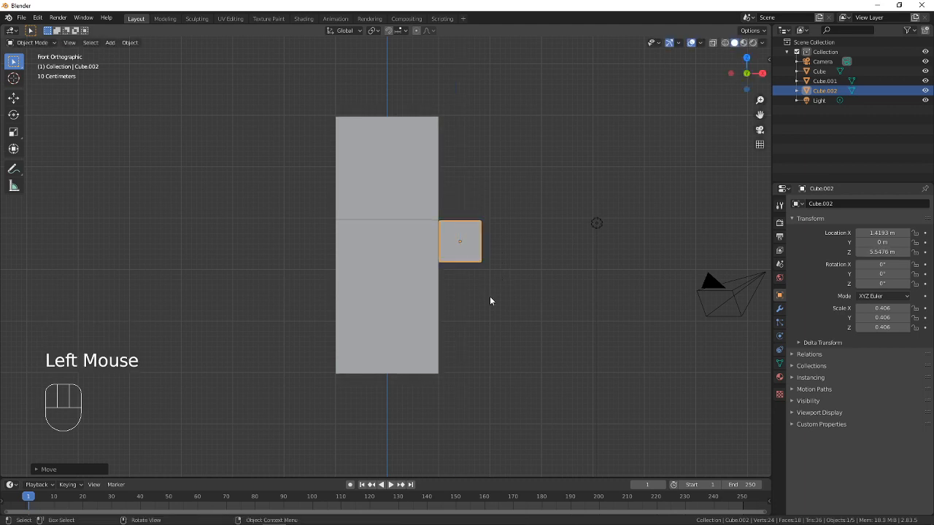
# Stretch the small cube along the Z axis to a scale of about 1.14, forming an arm
pyautogui.moveTo(489, 295); pyautogui.dragTo(500, 261, button='middle')
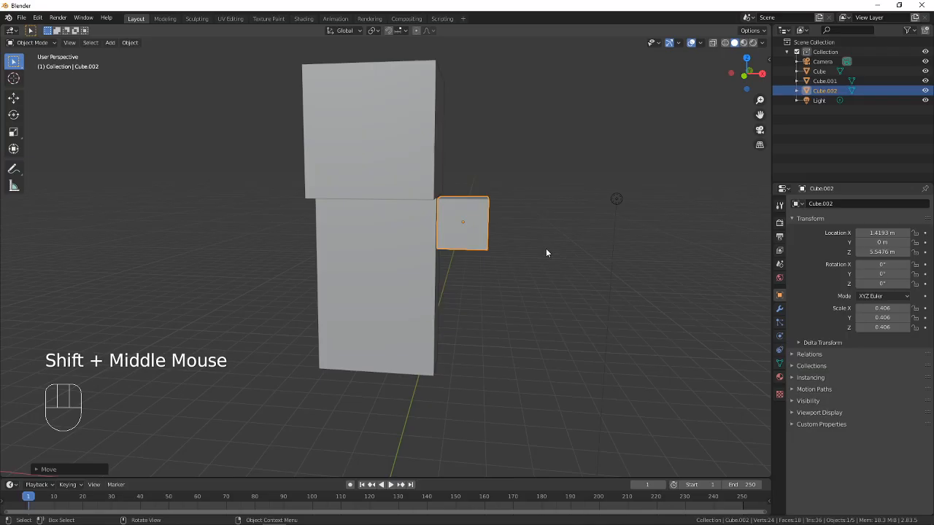
pyautogui.keyDown('shift'); pyautogui.moveTo(546, 248); pyautogui.dragTo(477, 266, button='middle'); pyautogui.keyUp('shift')
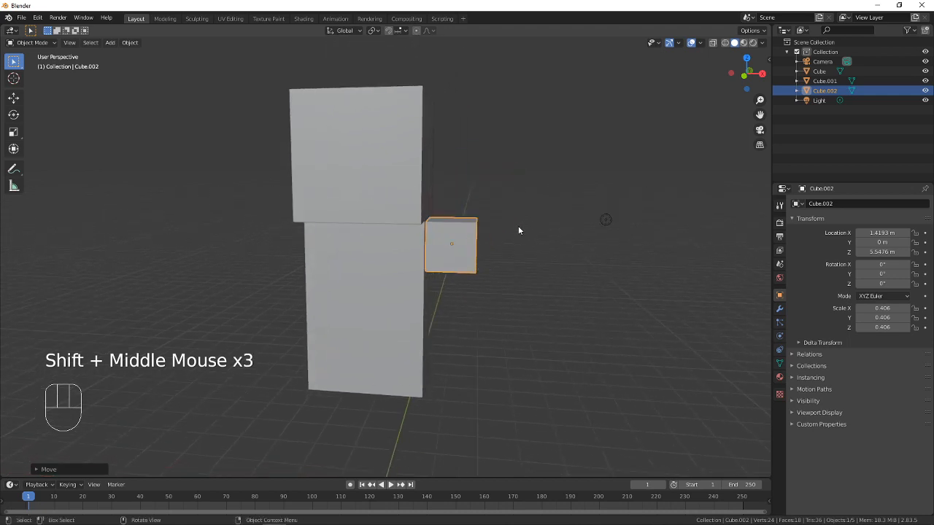
pyautogui.press('s')
pyautogui.press('z')
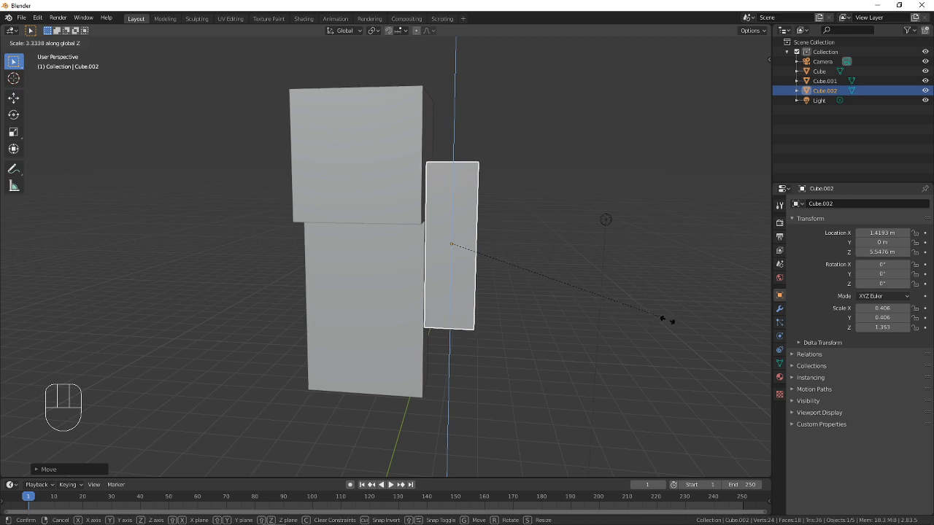
pyautogui.click(628, 318)
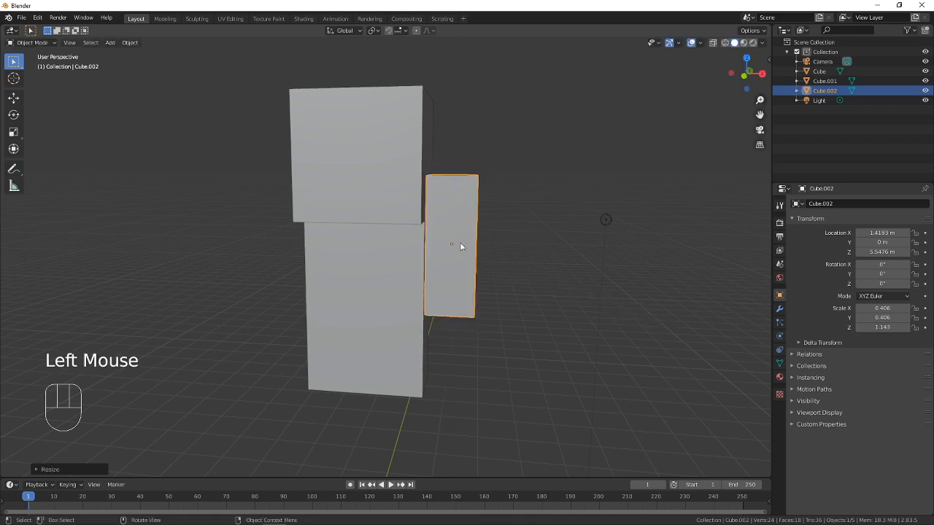
# In front view, align the arm flush with the torso's side and upper edge, at about X 1.41 m and Z 4.83 m
pyautogui.click(69, 42)
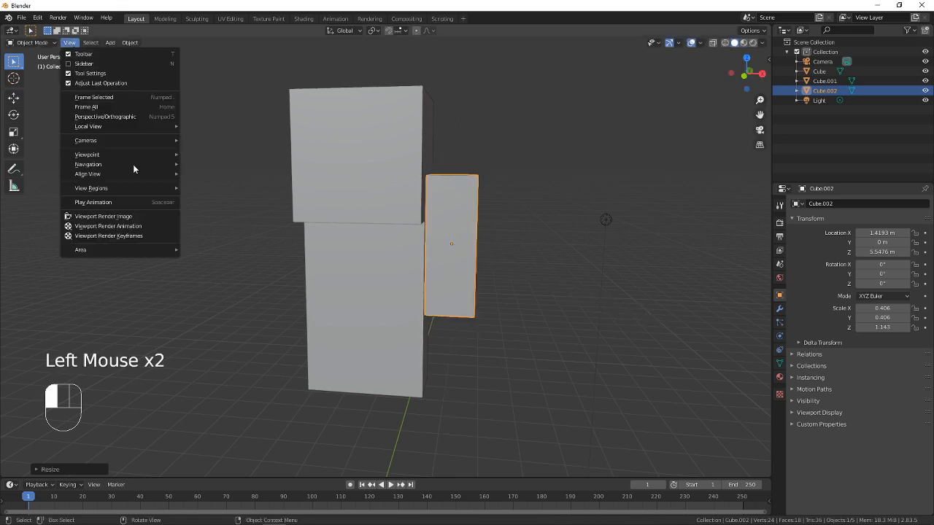
pyautogui.moveTo(106, 162)
pyautogui.click(223, 196)
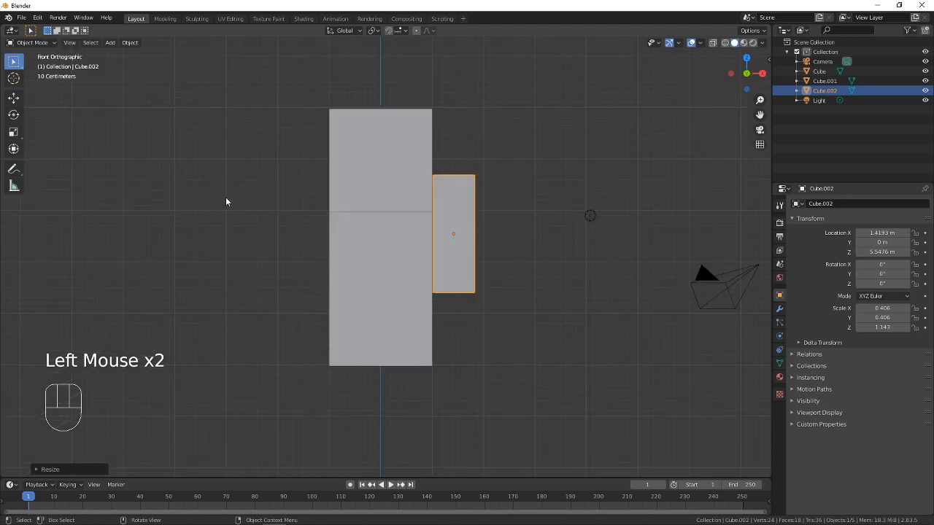
pyautogui.scroll(3, 447, 238)
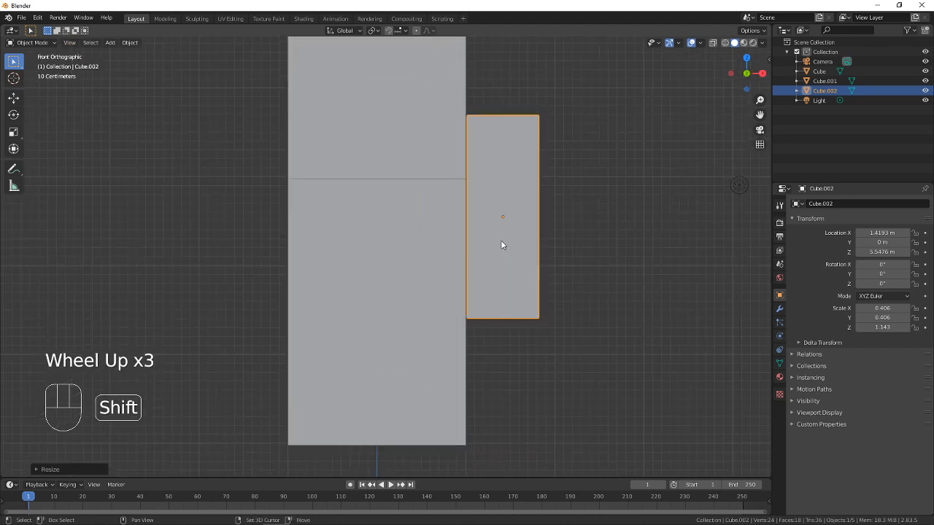
pyautogui.keyDown('shift'); pyautogui.moveTo(501, 246); pyautogui.dragTo(480, 248, button='middle'); pyautogui.keyUp('shift')
pyautogui.press('g')
pyautogui.press('x')
pyautogui.click(475, 270)
pyautogui.press('g')
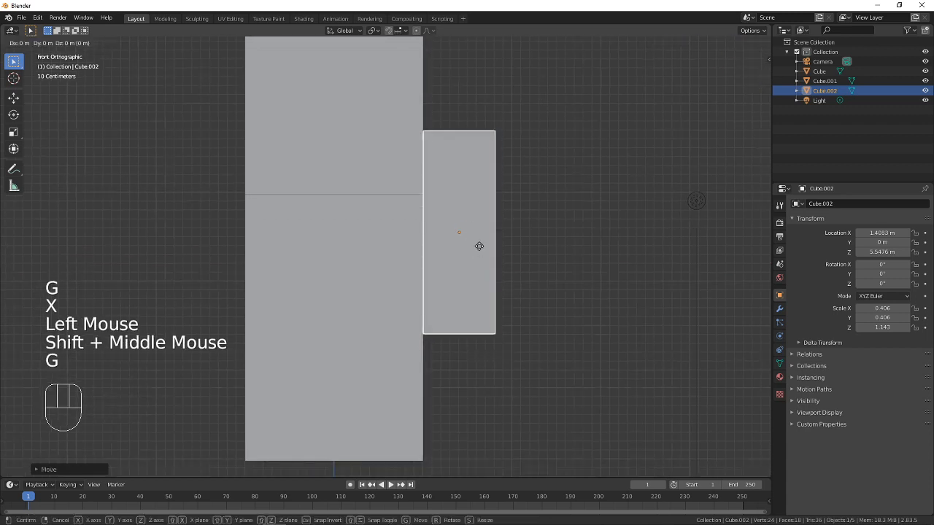
pyautogui.press('z')
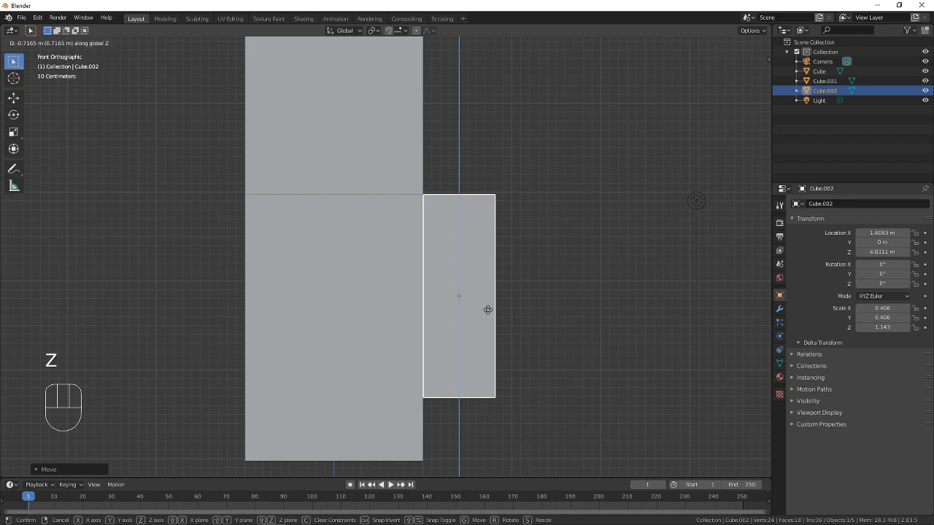
pyautogui.click(487, 310)
# Compare the arm with the Minecraft Steve reference image in the browser, and return to Blender
pyautogui.keyDown('shift'); pyautogui.moveTo(513, 302); pyautogui.dragTo(491, 270, button='middle'); pyautogui.keyUp('shift')
pyautogui.hotkey('alt', 'Tab')
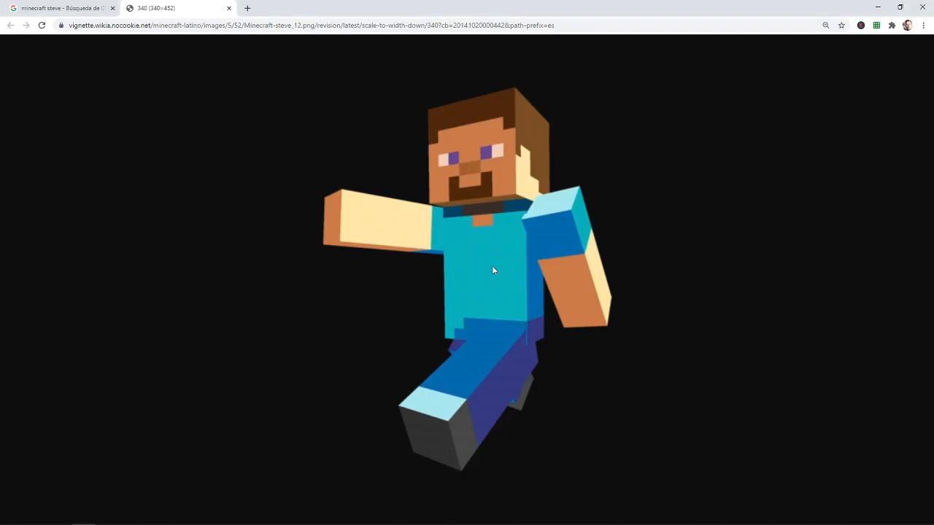
pyautogui.hotkey('alt', 'Tab')
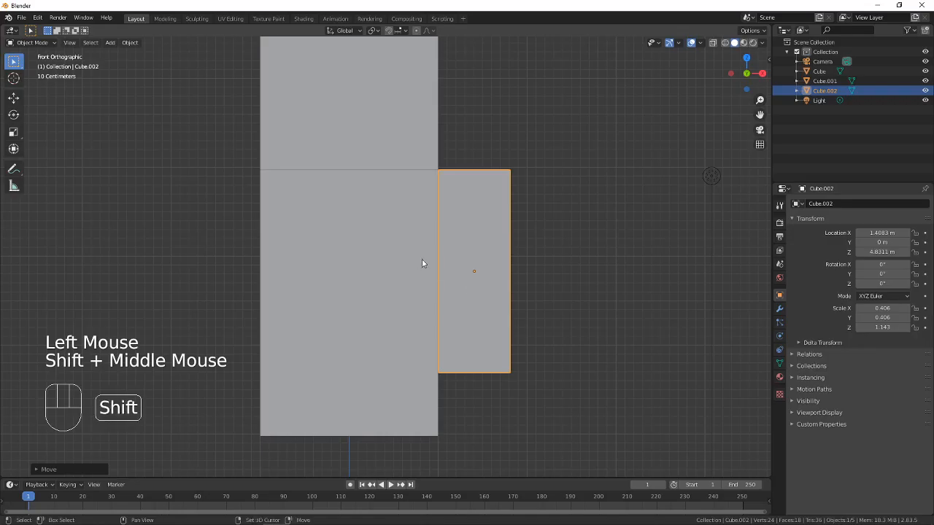
pyautogui.keyDown('shift'); pyautogui.moveTo(422, 260); pyautogui.dragTo(425, 241, button='middle'); pyautogui.keyUp('shift')
pyautogui.scroll(-2, 448, 259)
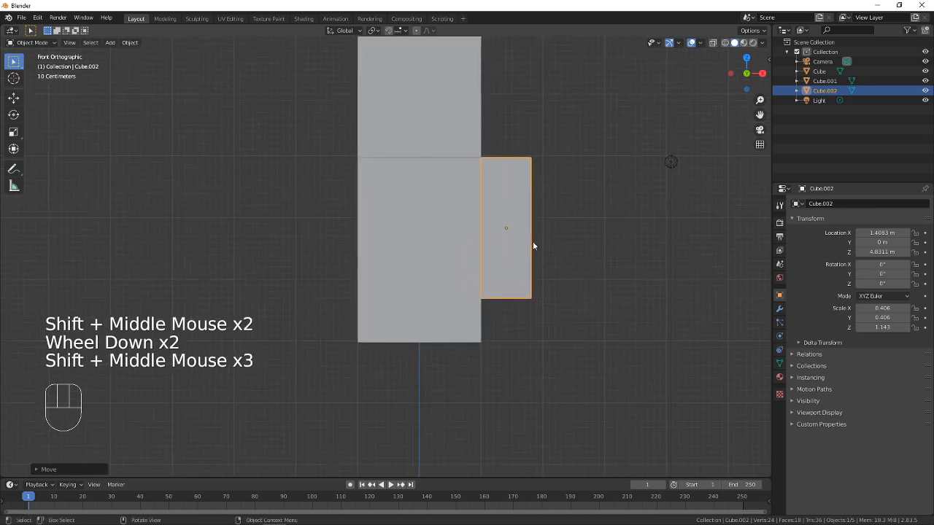
pyautogui.moveTo(533, 246); pyautogui.dragTo(511, 262, button='middle')
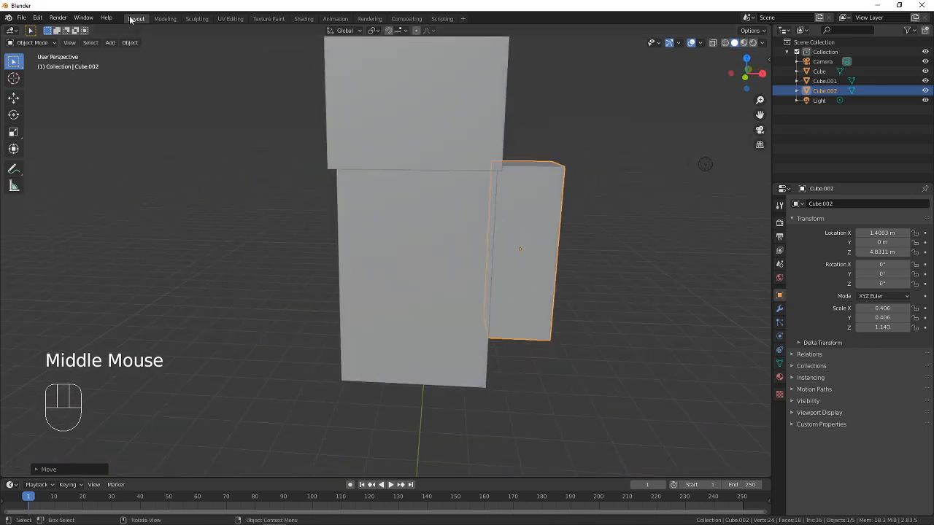
# In front view, duplicate the arm along the X axis to the torso's opposite side, at about X -1.4 m
pyautogui.click(69, 42)
pyautogui.moveTo(113, 154)
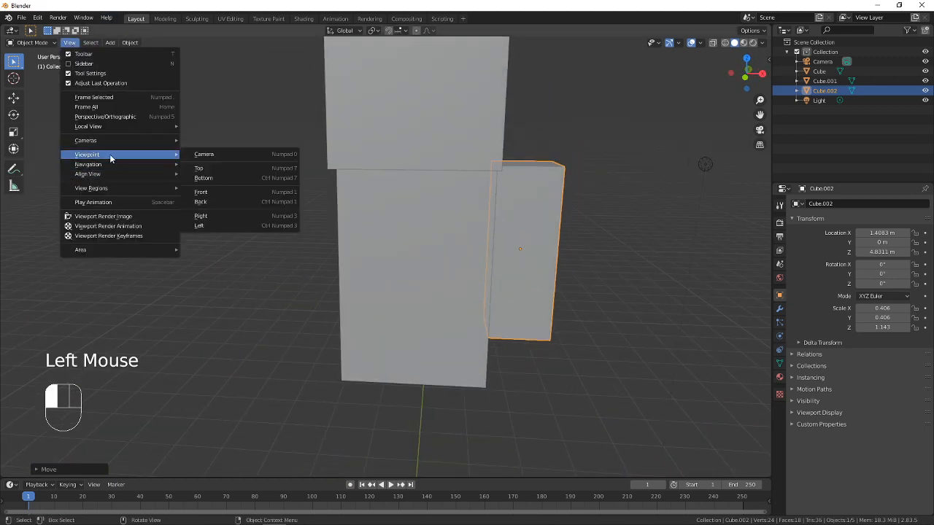
pyautogui.click(213, 193)
pyautogui.keyDown('shift'); pyautogui.moveTo(301, 206); pyautogui.dragTo(456, 311, button='middle'); pyautogui.keyUp('shift')
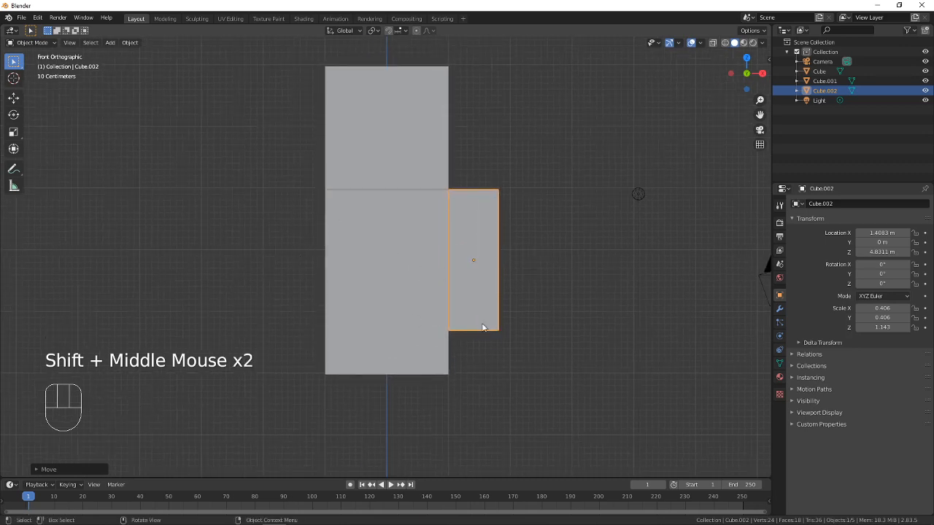
pyautogui.click(443, 301)
pyautogui.click(471, 291)
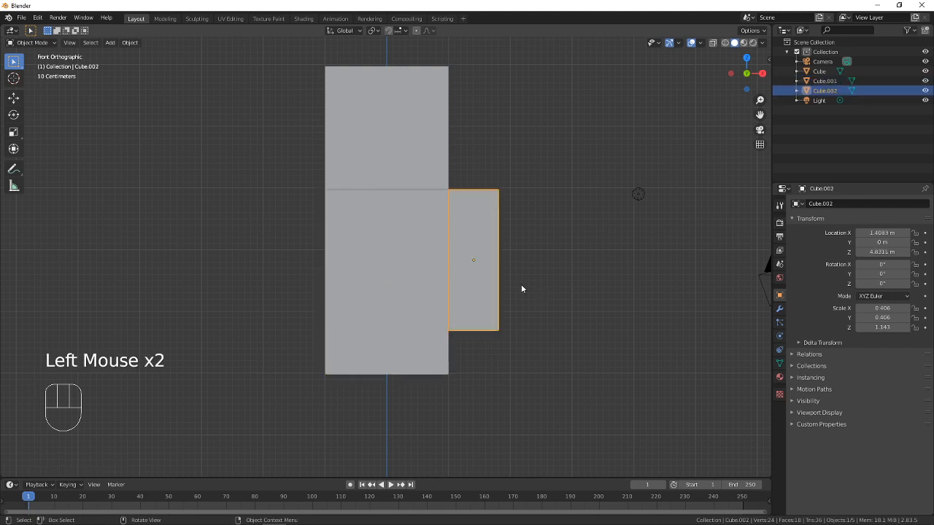
pyautogui.hotkey('shift', 'd')
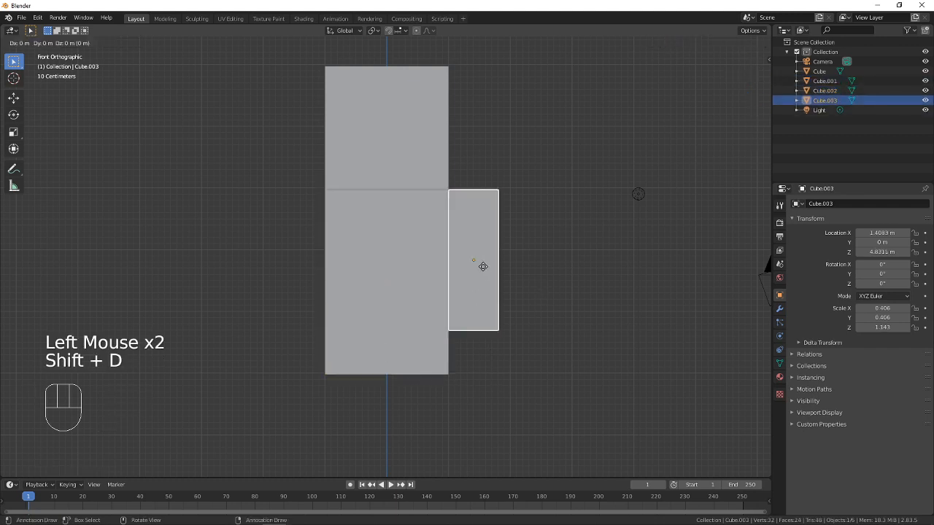
pyautogui.press('x')
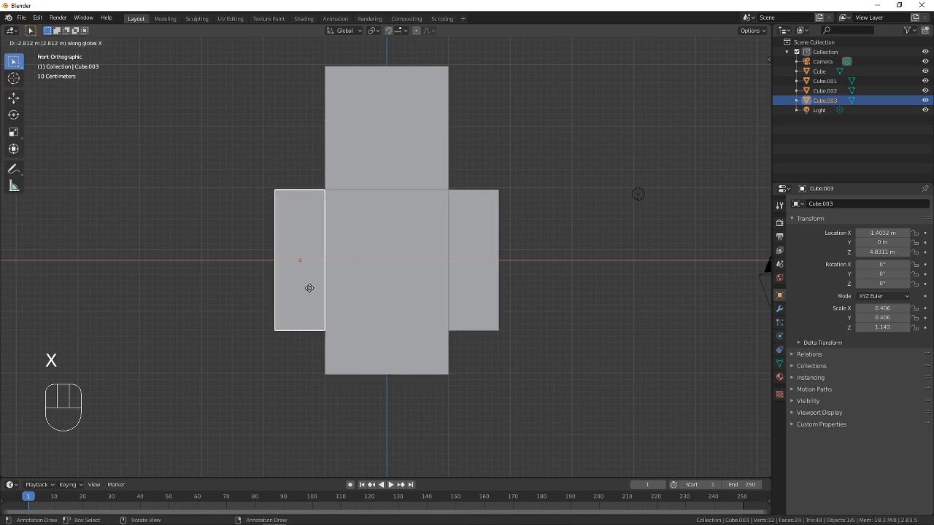
pyautogui.click(309, 288)
# In front view, duplicate the arm on the +X side and place the copy under the torso as a leg, at about X 0.53 m and Z 1.97 m
pyautogui.keyDown('shift'); pyautogui.moveTo(348, 263); pyautogui.dragTo(445, 359, button='middle'); pyautogui.keyUp('shift')
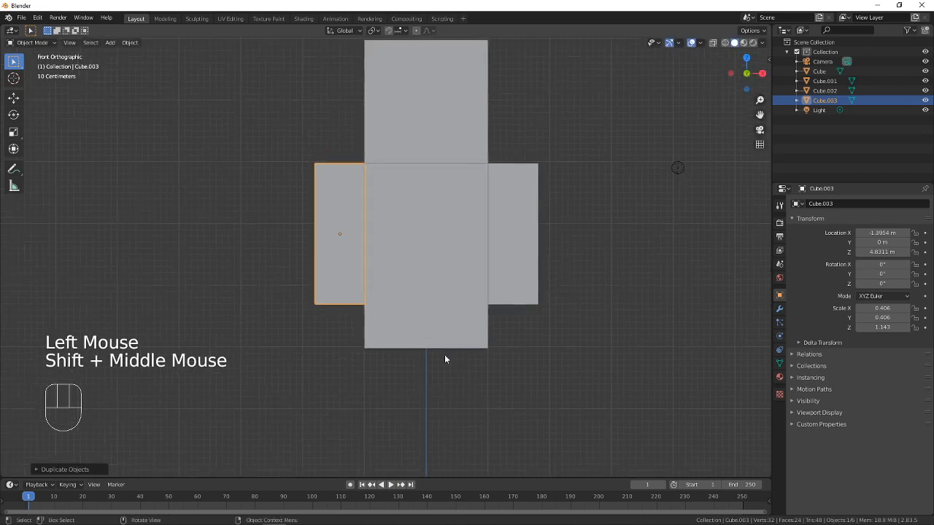
pyautogui.click(298, 327)
pyautogui.moveTo(298, 328); pyautogui.dragTo(273, 317, button='middle')
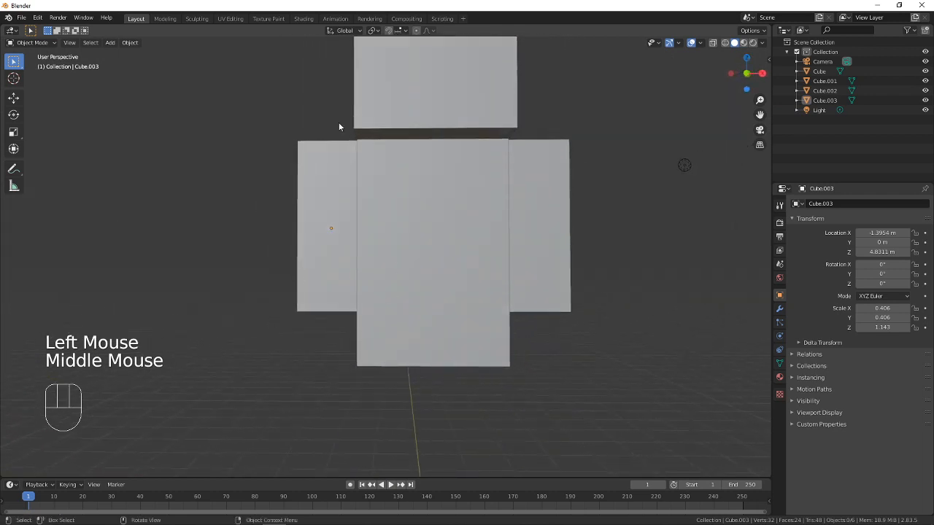
pyautogui.click(67, 43)
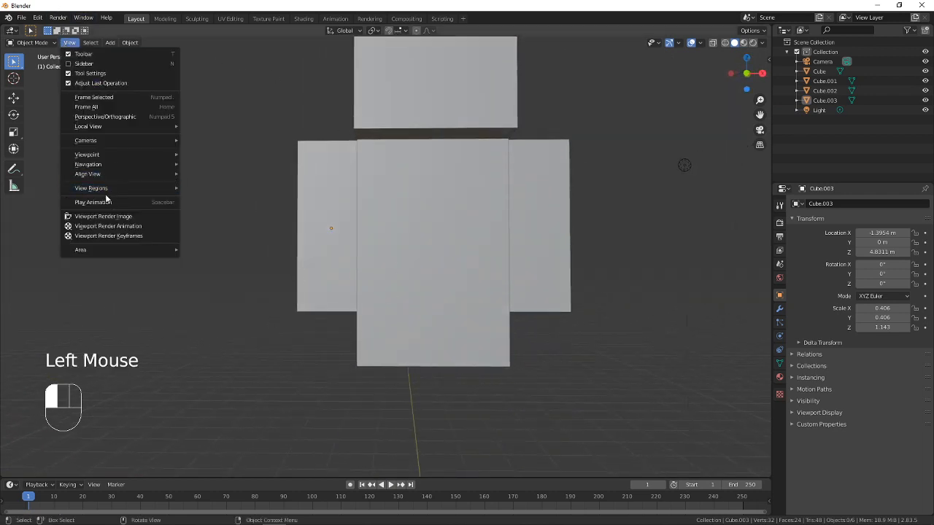
pyautogui.moveTo(110, 156)
pyautogui.click(222, 193)
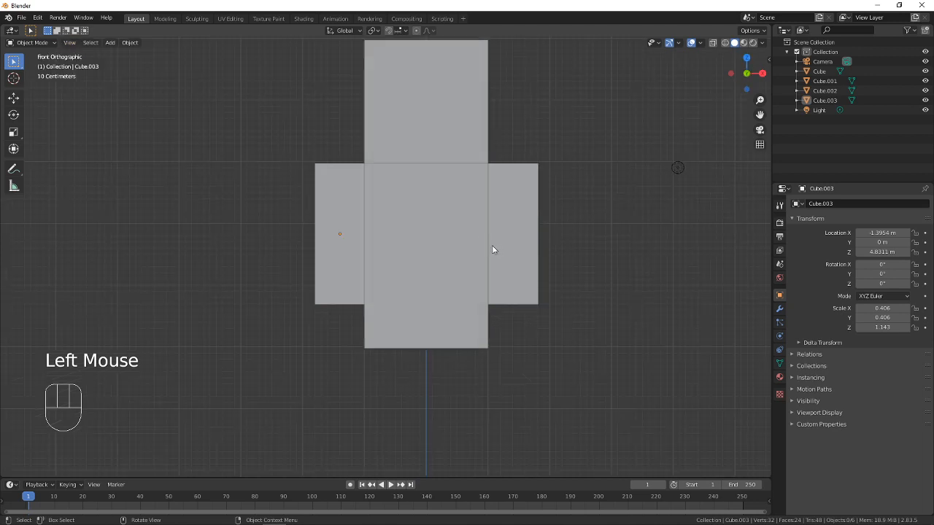
pyautogui.click(526, 236)
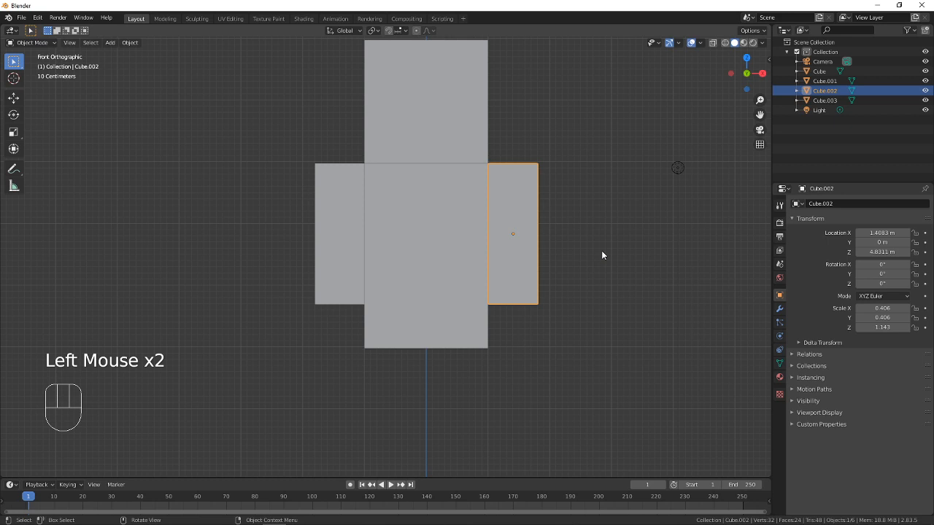
pyautogui.hotkey('shift', 'd')
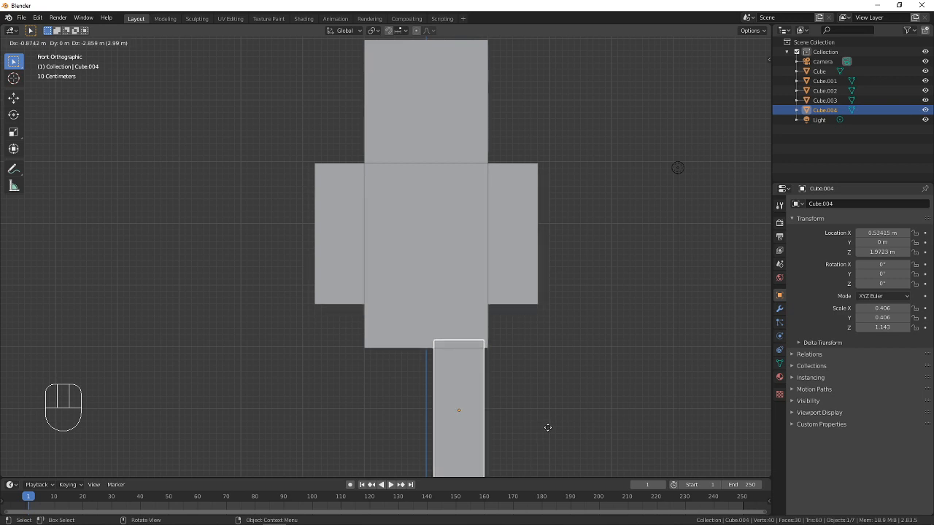
pyautogui.click(548, 430)
# Check the Steve reference image, then in front view duplicate the leg along the X axis to about X -0.52 m and deselect everything
pyautogui.hotkey('alt', 'Tab')
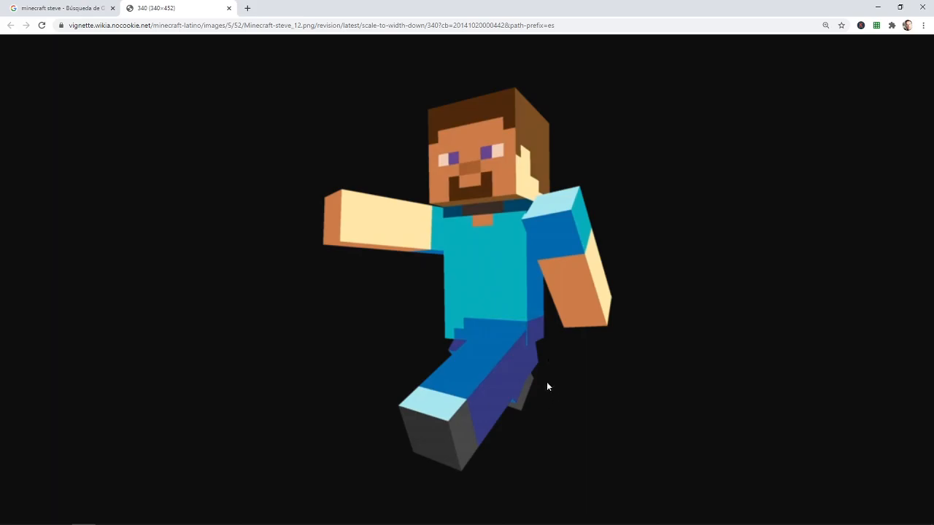
pyautogui.hotkey('alt', 'Tab')
pyautogui.keyDown('shift'); pyautogui.moveTo(501, 373); pyautogui.dragTo(537, 264, button='middle'); pyautogui.keyUp('shift')
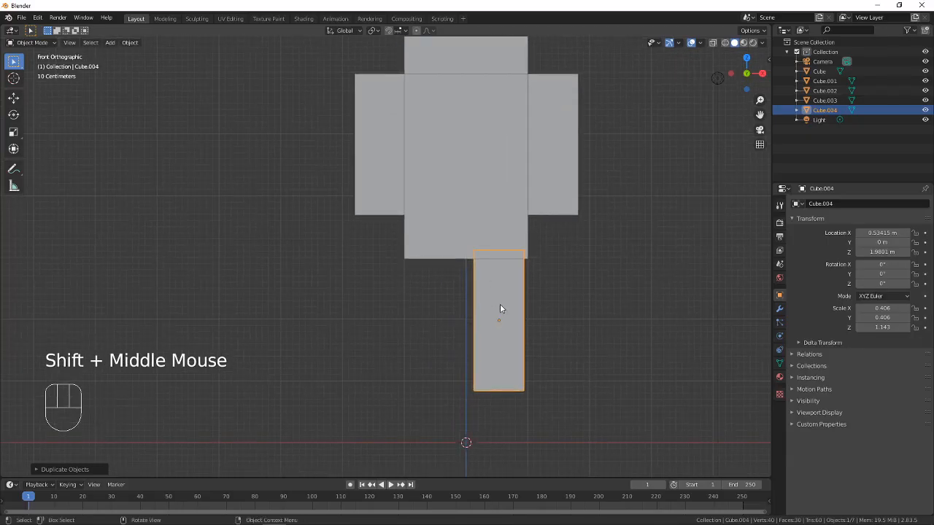
pyautogui.hotkey('shift', 'd')
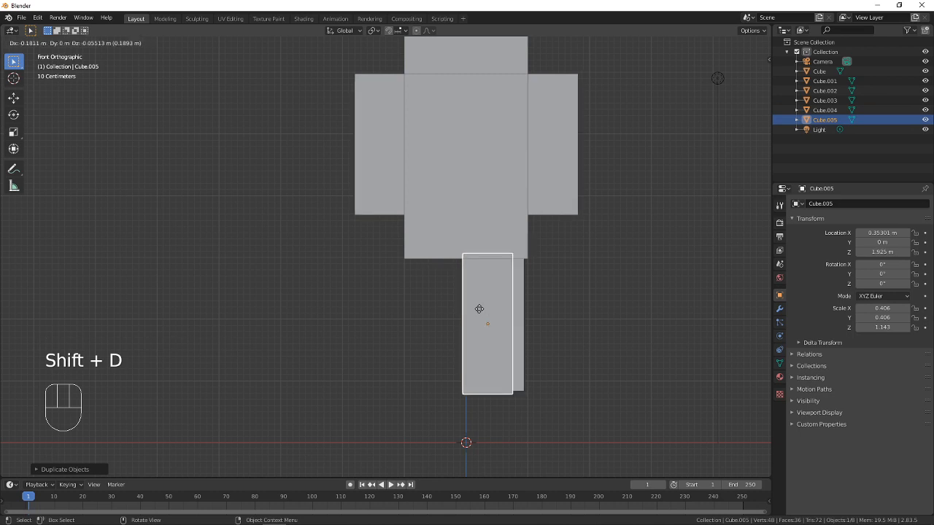
pyautogui.press('x')
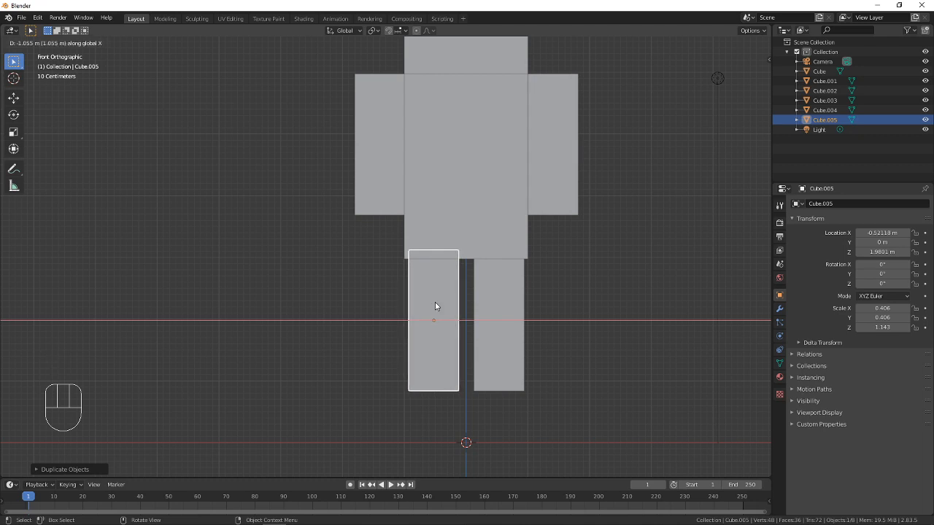
pyautogui.click(434, 306)
pyautogui.press('a')
pyautogui.press('a')
pyautogui.press('a')
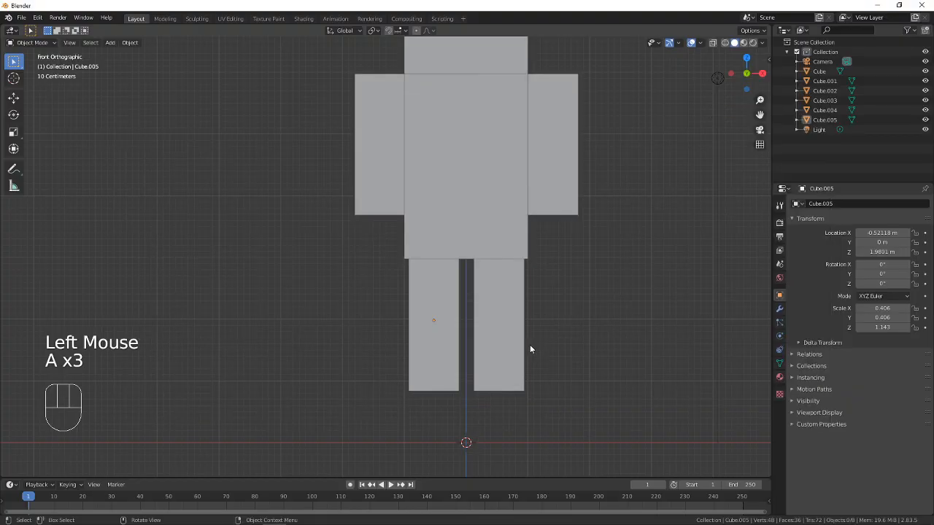
# Examine the figure's arms and legs in 3D and compare its pose with the Minecraft Steve reference image
pyautogui.scroll(-3, 464, 328)
pyautogui.scroll(2, 462, 319)
pyautogui.scroll(-3, 496, 284)
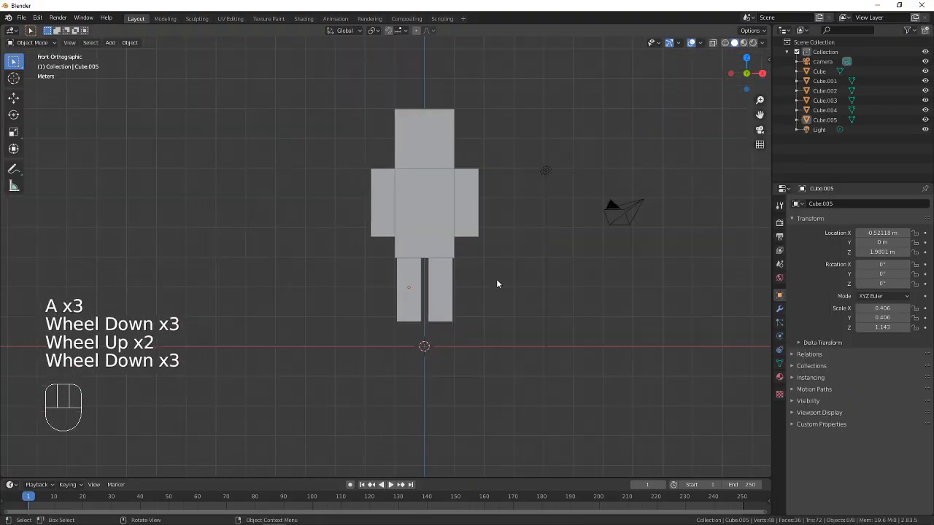
pyautogui.scroll(2, 496, 284)
pyautogui.moveTo(542, 244); pyautogui.dragTo(413, 220, button='middle')
pyautogui.click(418, 230)
pyautogui.click(413, 220)
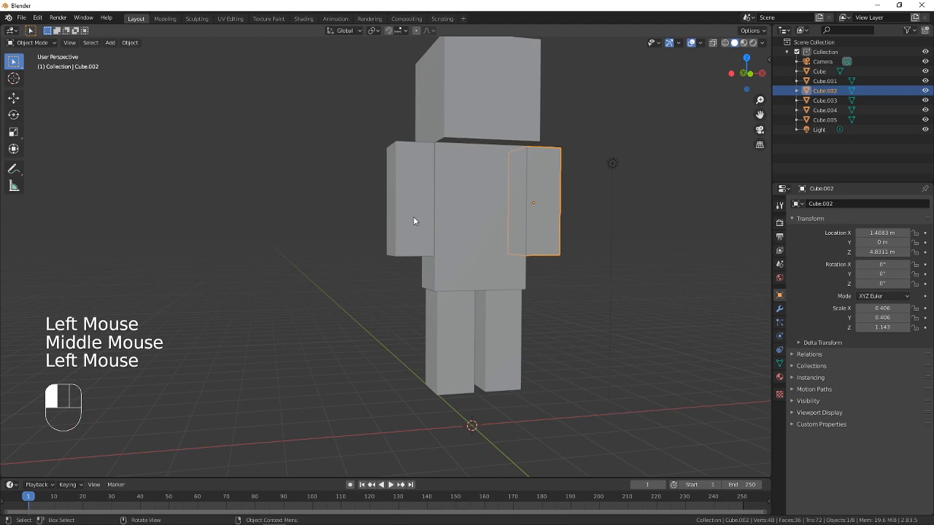
pyautogui.click(450, 350)
pyautogui.click(494, 338)
pyautogui.moveTo(494, 338); pyautogui.dragTo(444, 275, button='middle')
pyautogui.hotkey('alt', 'Tab')
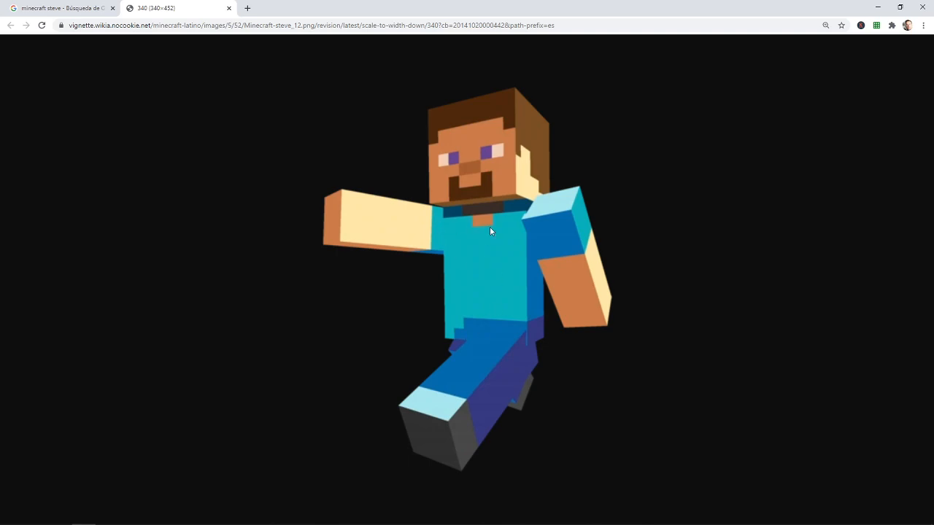
pyautogui.hotkey('alt', 'Tab')
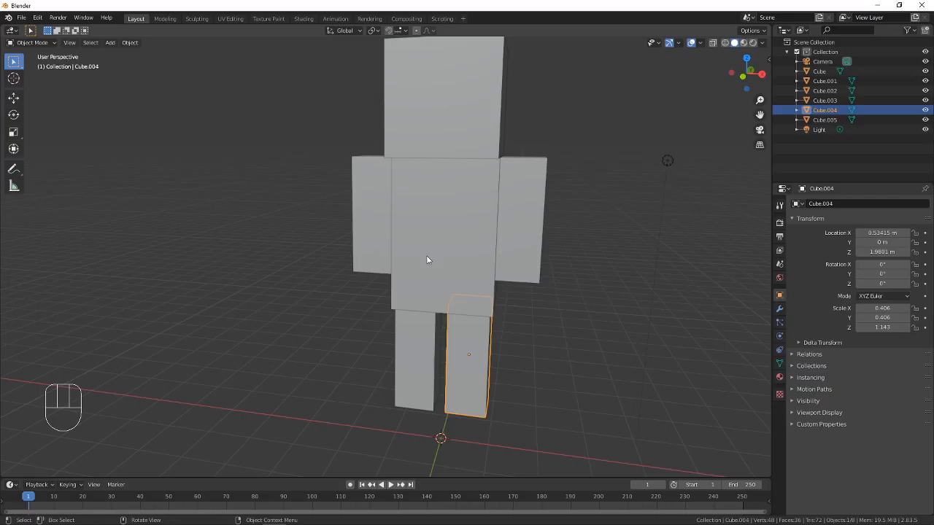
# Select the arm on the -X side and examine the figure in top view and front view
pyautogui.moveTo(427, 260)
pyautogui.keyDown('shift'); pyautogui.mouseDown(button='middle')
pyautogui.moveTo(433, 223)
pyautogui.moveTo(415, 275)
pyautogui.moveTo(433, 270)
pyautogui.mouseUp(button='middle'); pyautogui.keyUp('shift')
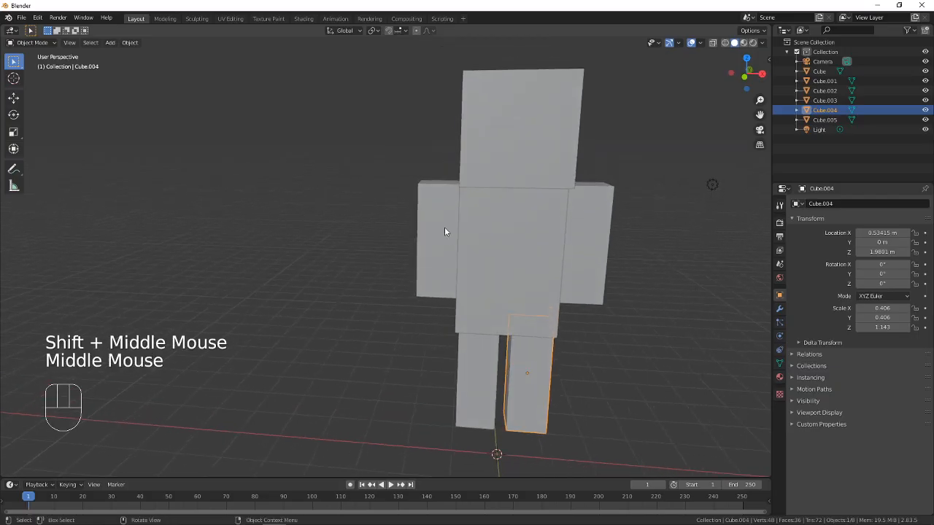
pyautogui.click(446, 249)
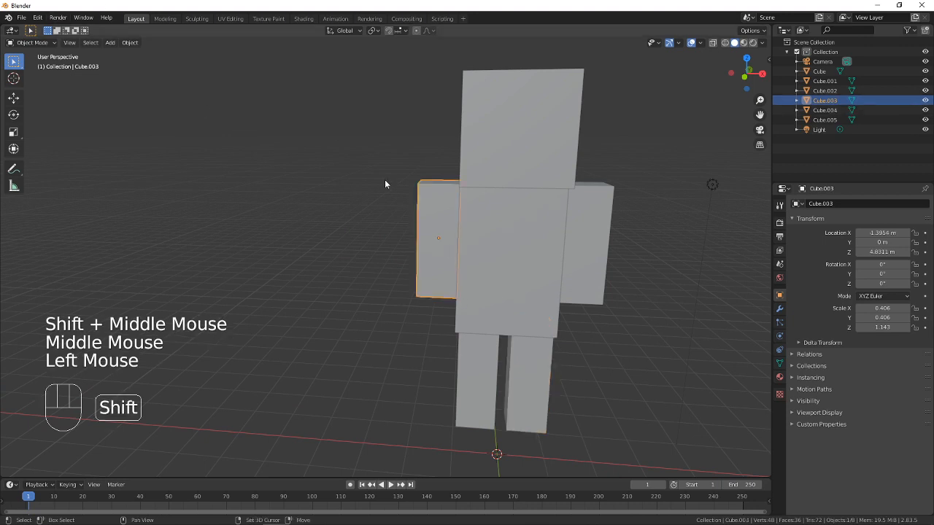
pyautogui.keyDown('shift'); pyautogui.moveTo(384, 182); pyautogui.dragTo(276, 169, button='middle'); pyautogui.keyUp('shift')
pyautogui.click(70, 42)
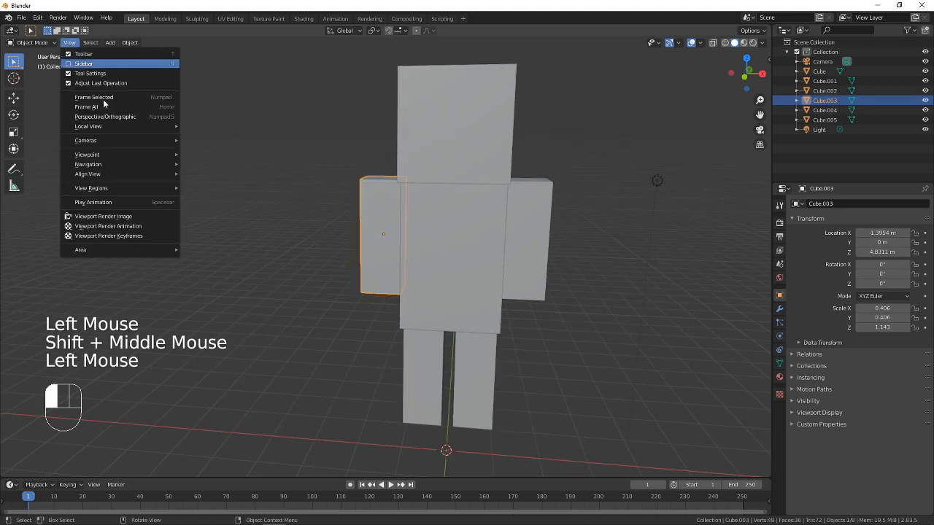
pyautogui.moveTo(112, 156)
pyautogui.click(199, 167)
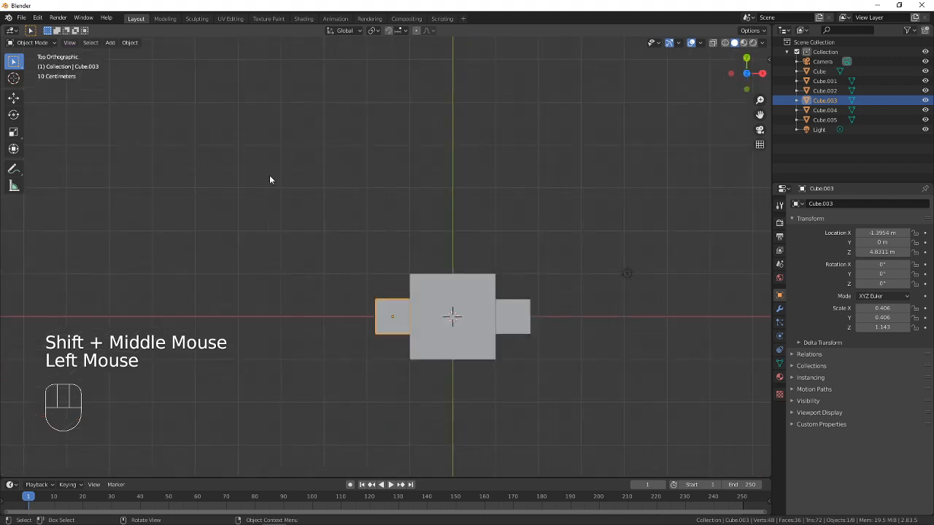
pyautogui.click(68, 44)
pyautogui.moveTo(104, 154)
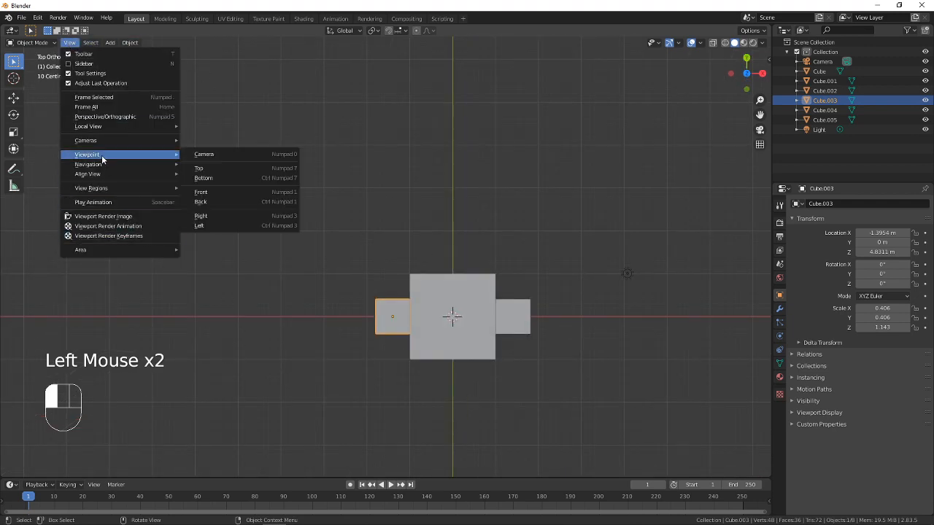
pyautogui.click(223, 192)
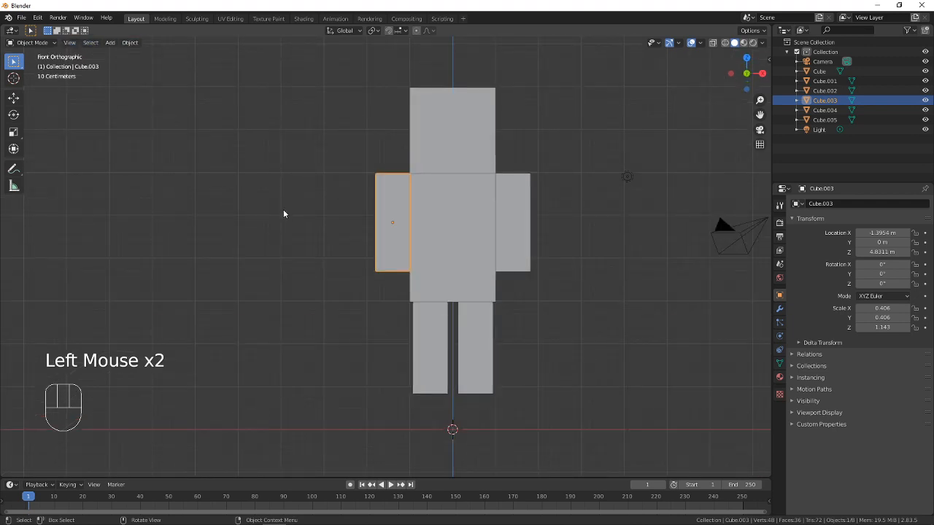
pyautogui.keyDown('shift'); pyautogui.moveTo(283, 210); pyautogui.dragTo(404, 289, button='middle'); pyautogui.keyUp('shift')
pyautogui.scroll(2, 386, 255)
# In right view, select the arm on the +X side and rotate it to about -90.2° around X
pyautogui.click(67, 42)
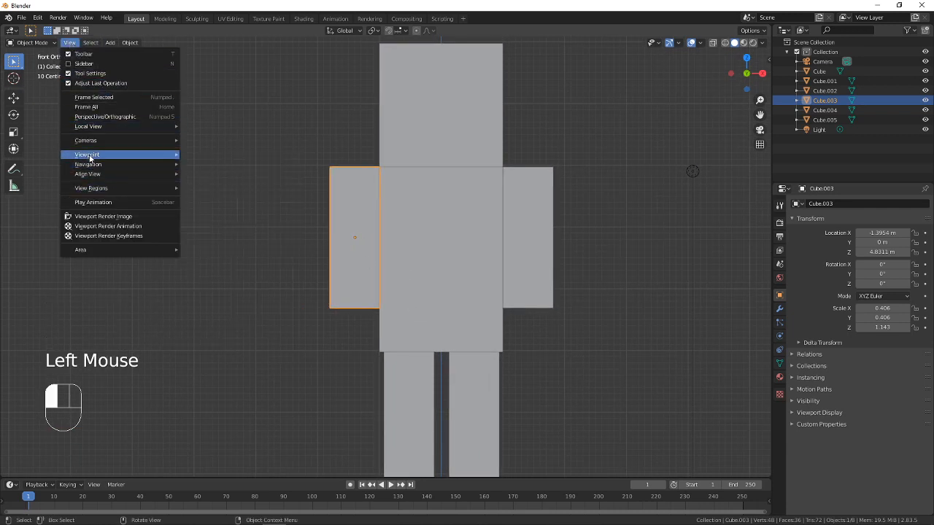
pyautogui.click(74, 43)
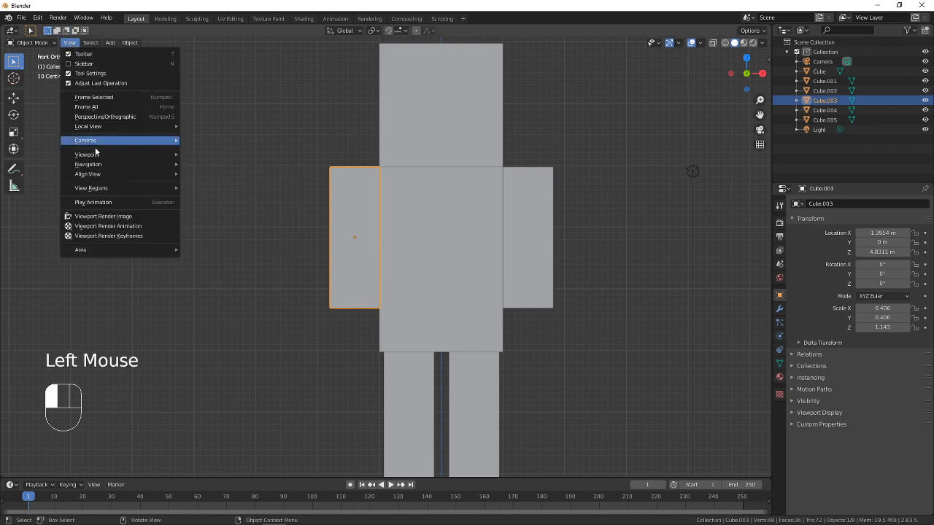
pyautogui.moveTo(91, 155)
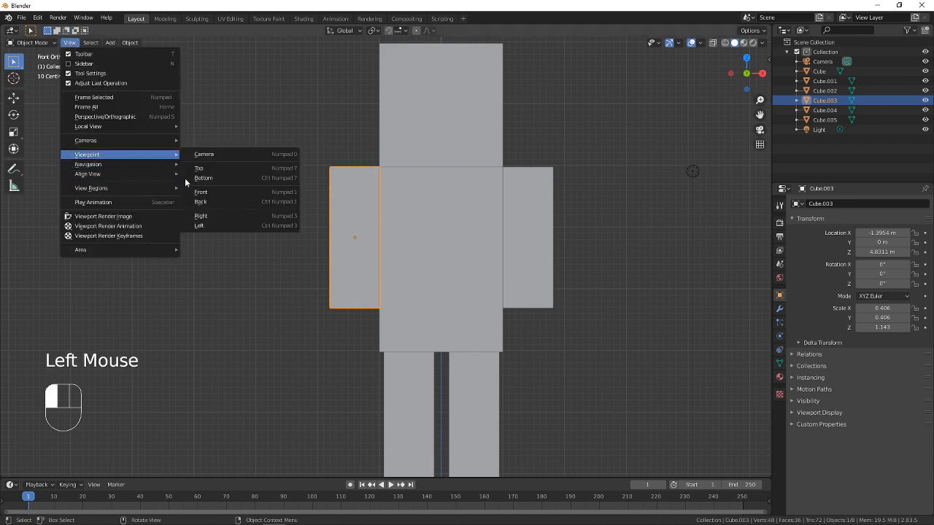
pyautogui.click(217, 215)
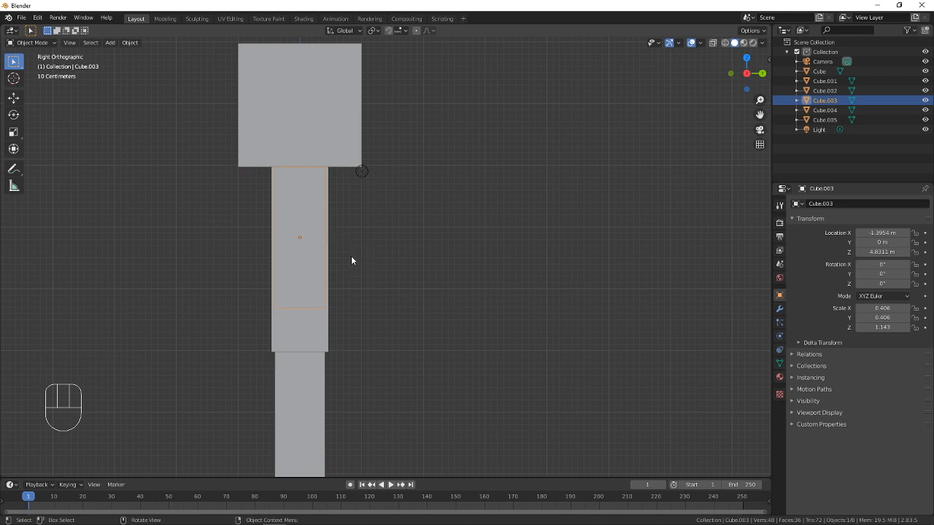
pyautogui.keyDown('shift'); pyautogui.moveTo(353, 260); pyautogui.dragTo(397, 256, button='middle'); pyautogui.keyUp('shift')
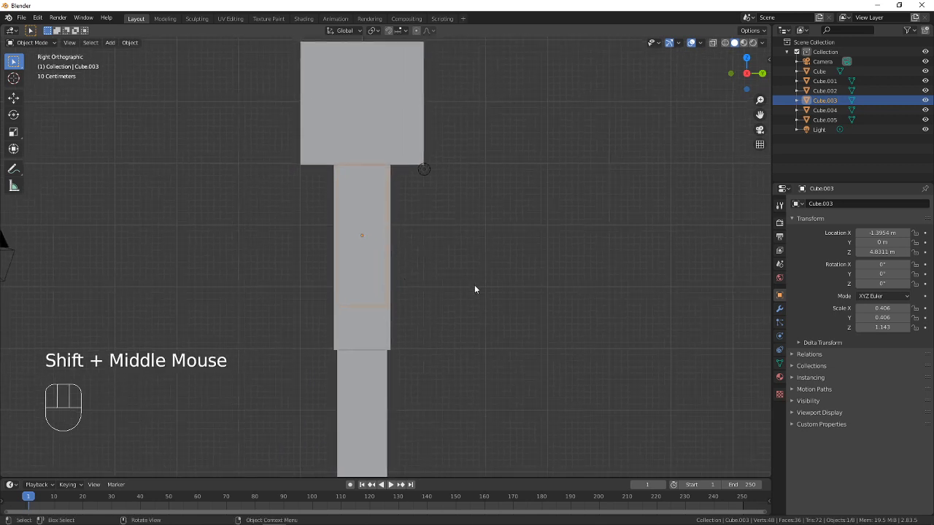
pyautogui.click(399, 243)
pyautogui.click(373, 284)
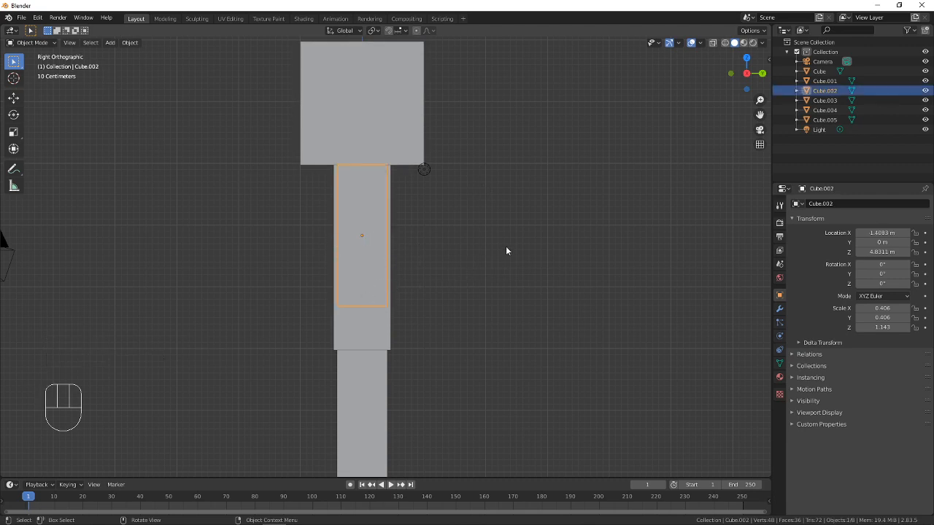
pyautogui.press('r')
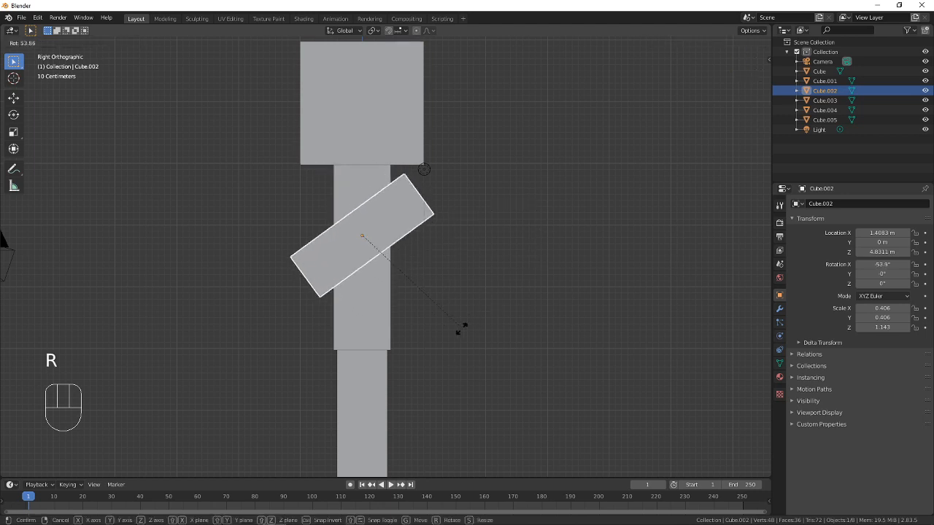
pyautogui.click(380, 350)
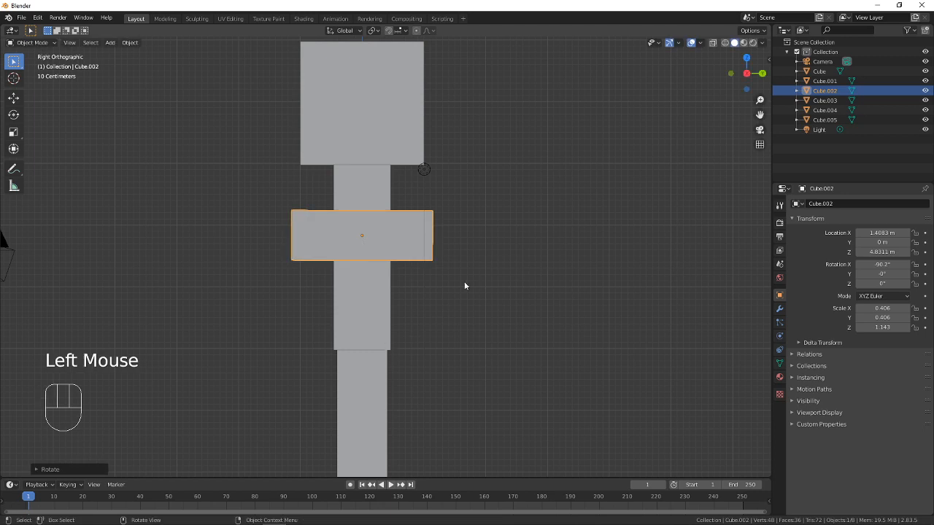
# Move the +X arm up to the shoulder at about Y -0.76 m and Z 5.59 m, tilting it to about -94.9° around X
pyautogui.press('g')
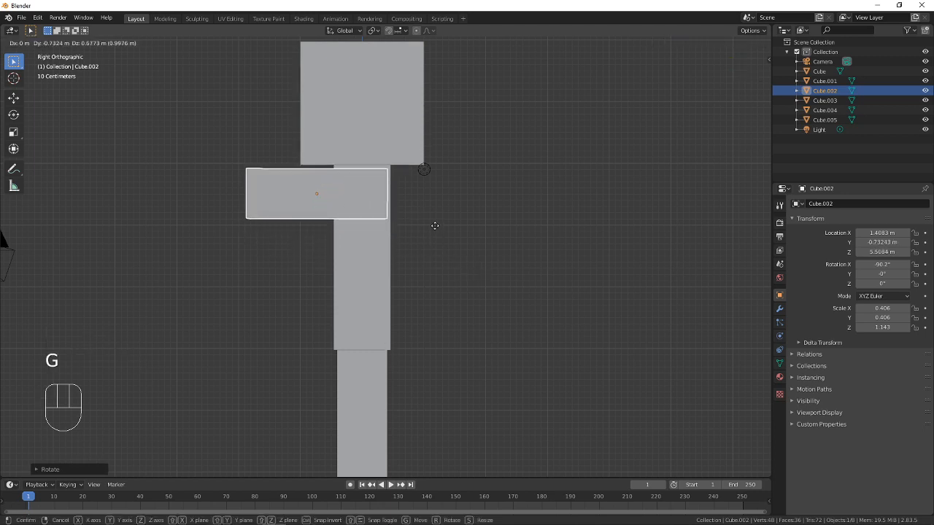
pyautogui.click(436, 225)
pyautogui.press('r')
pyautogui.click(478, 255)
pyautogui.press('g')
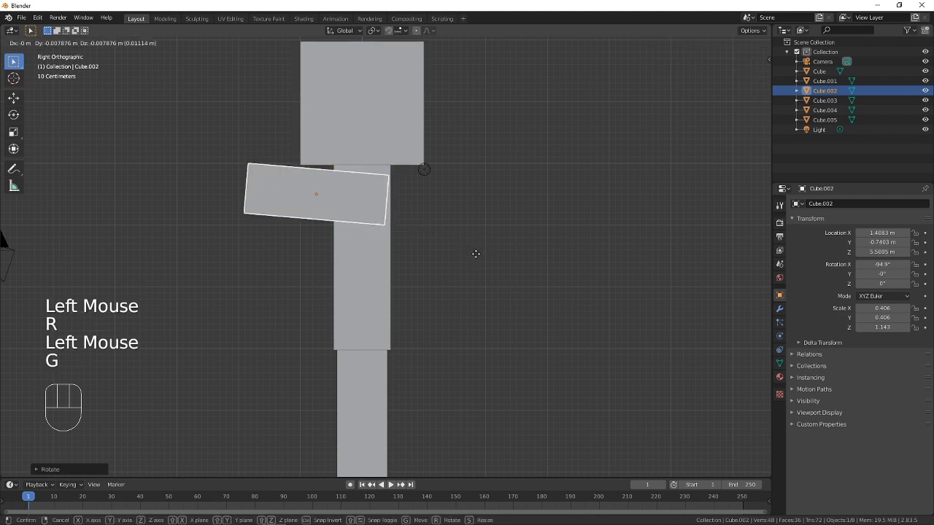
pyautogui.click(461, 265)
# In left view, rotate the -X arm to about -102° around X and move it to the shoulder at about Y -0.81 m and Z 5.73 m
pyautogui.moveTo(287, 244); pyautogui.dragTo(357, 248, button='middle')
pyautogui.click(396, 258)
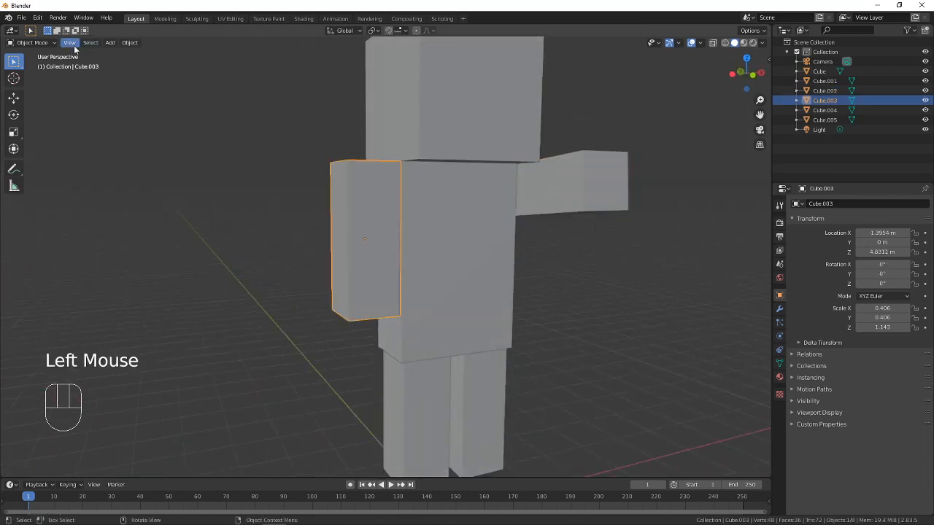
pyautogui.moveTo(447, 192); pyautogui.dragTo(447, 190, button='middle')
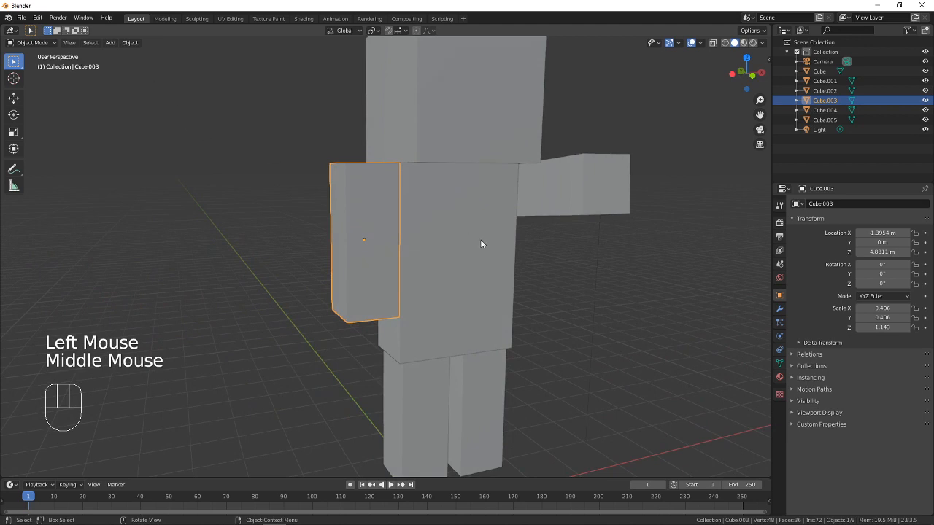
pyautogui.click(70, 43)
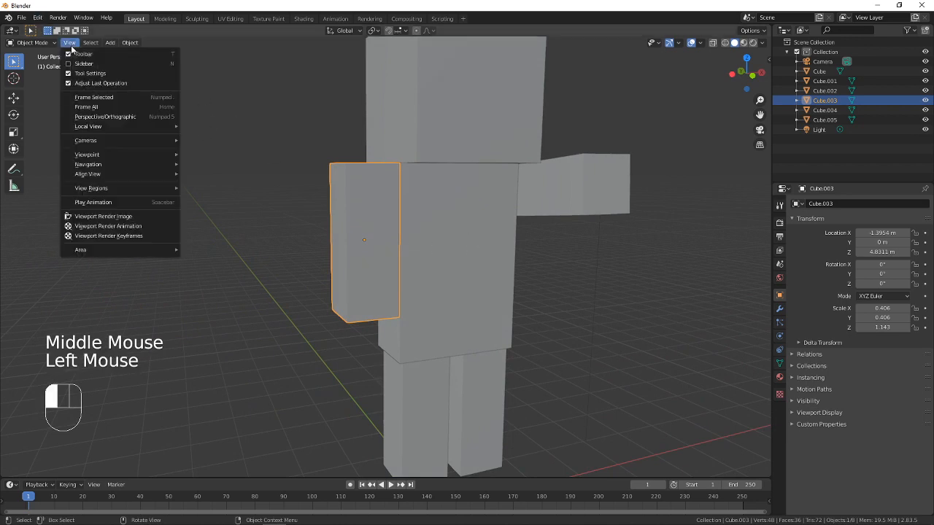
pyautogui.moveTo(107, 160)
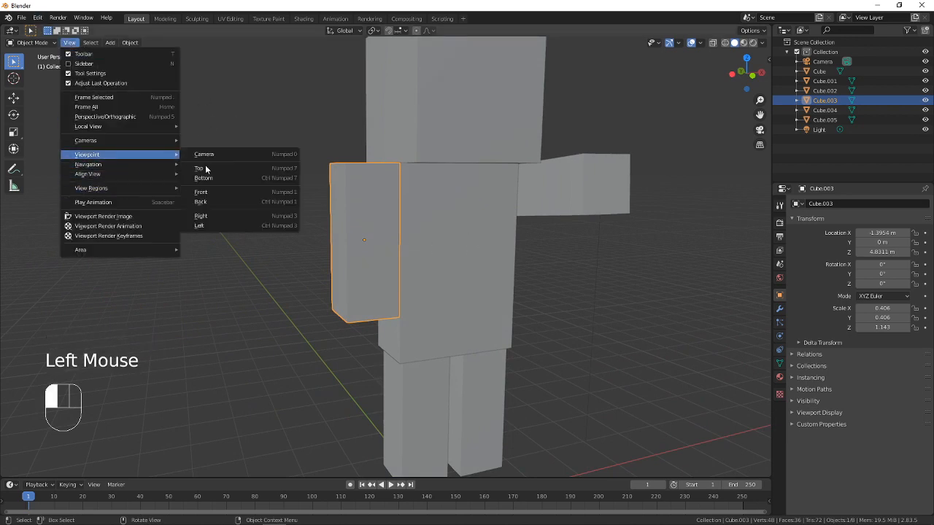
pyautogui.click(219, 225)
pyautogui.press('r')
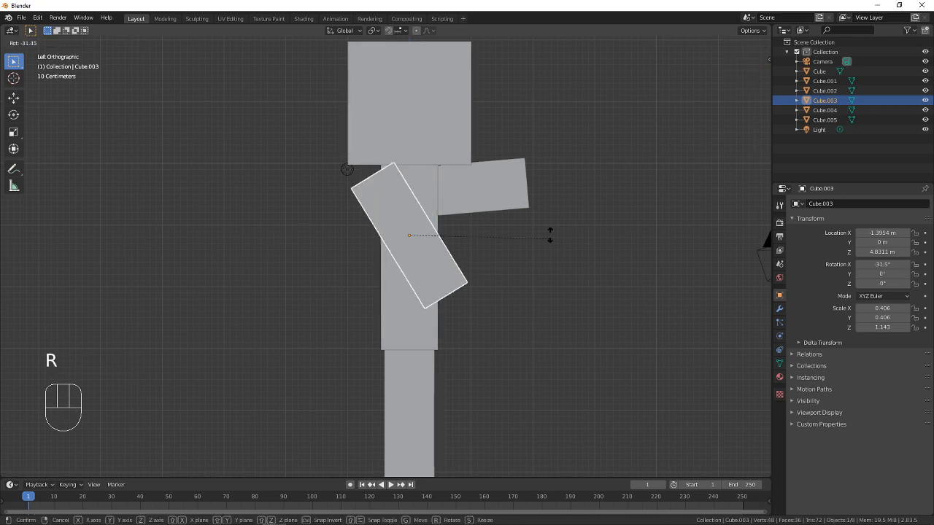
pyautogui.click(467, 124)
pyautogui.press('g')
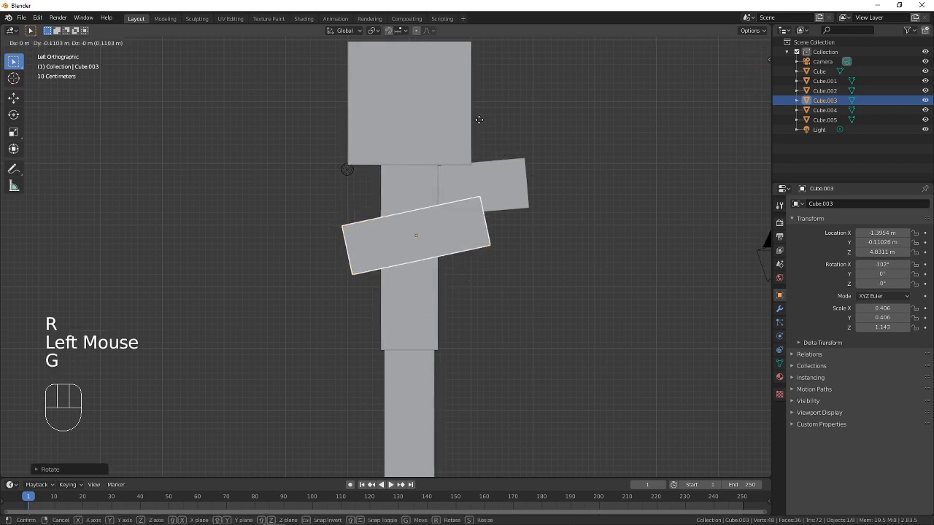
pyautogui.click(498, 77)
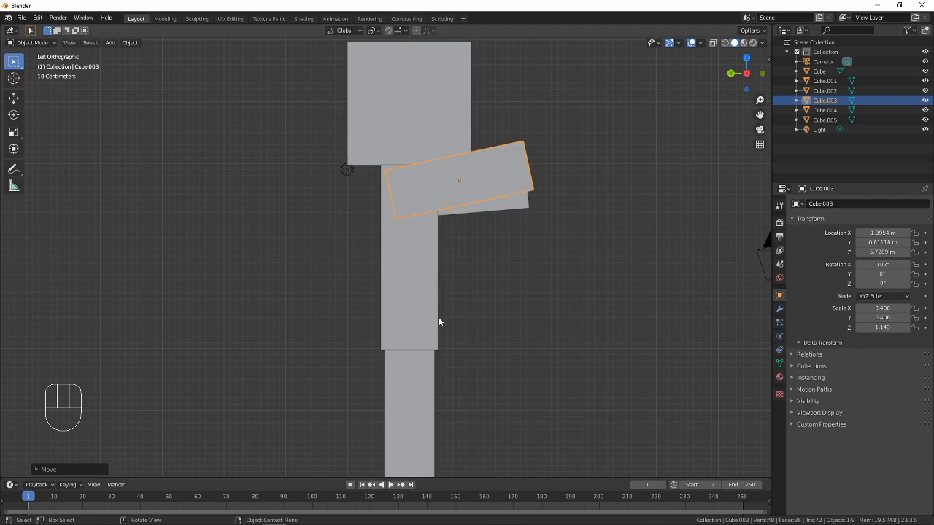
# Compare the raised arms with the Minecraft Steve reference image, return to Blender and select the arm on the +X side
pyautogui.hotkey('alt', 'Tab')
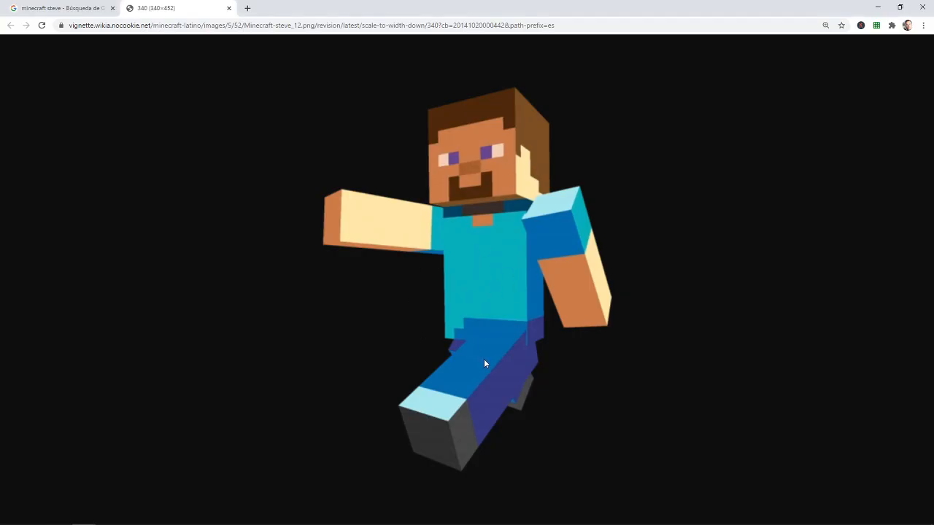
pyautogui.hotkey('alt', 'Tab')
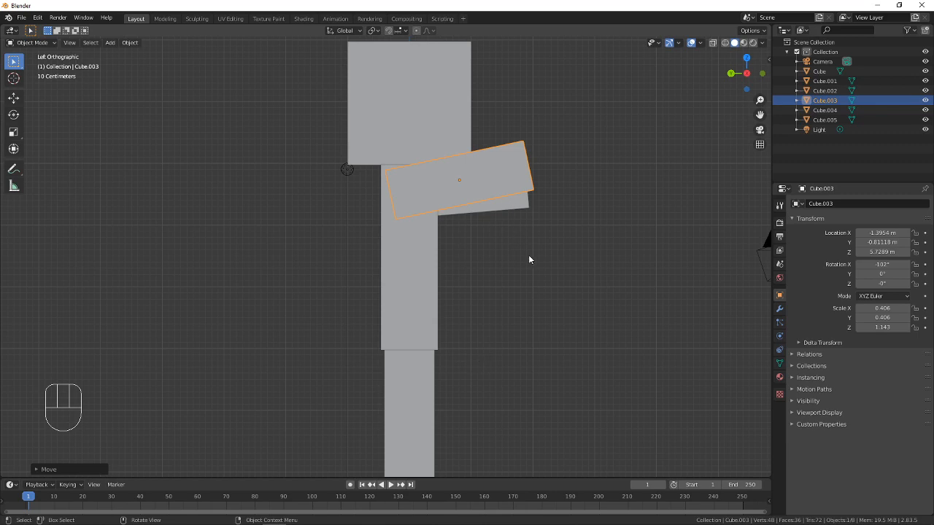
pyautogui.moveTo(529, 258); pyautogui.dragTo(446, 246, button='middle')
pyautogui.click(433, 225)
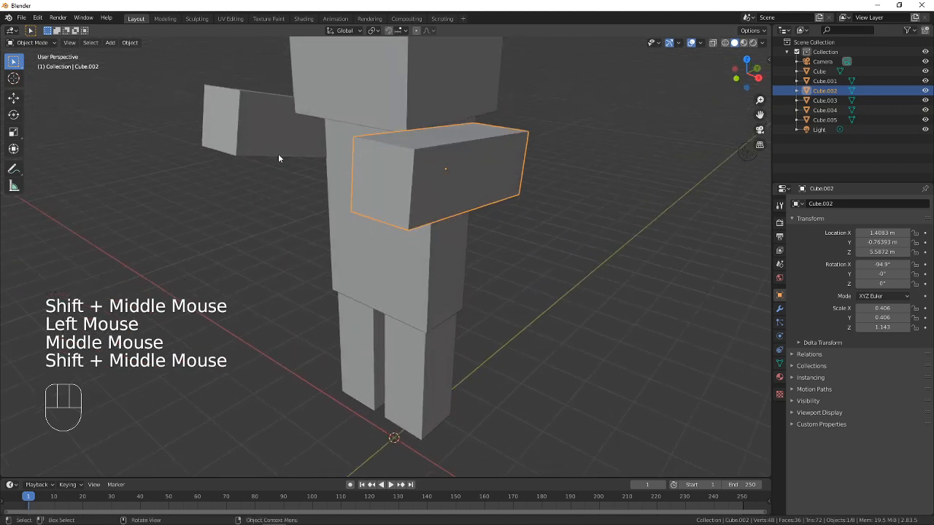
# In right view, rotate the +X arm to about 19.9° around X and move it to about Y 0.29 m, Z 4.59 m
pyautogui.click(69, 43)
pyautogui.moveTo(164, 154)
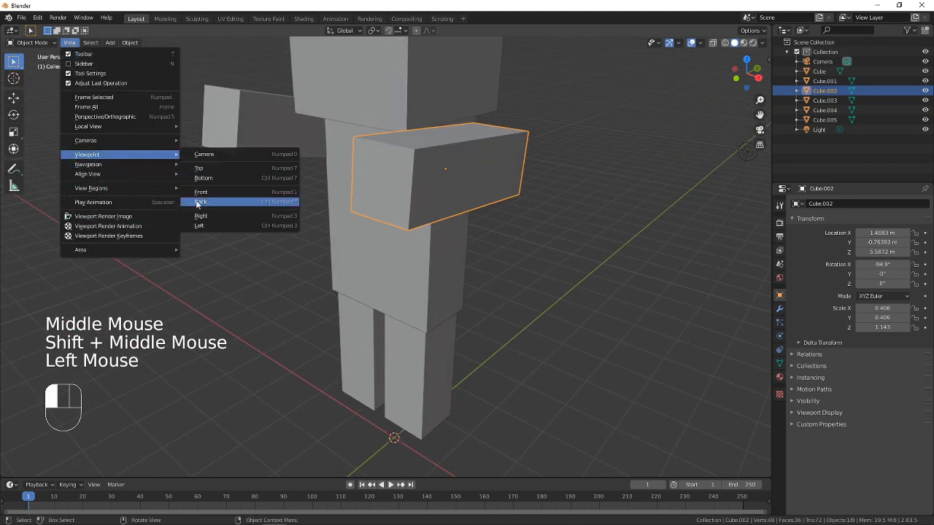
pyautogui.click(213, 219)
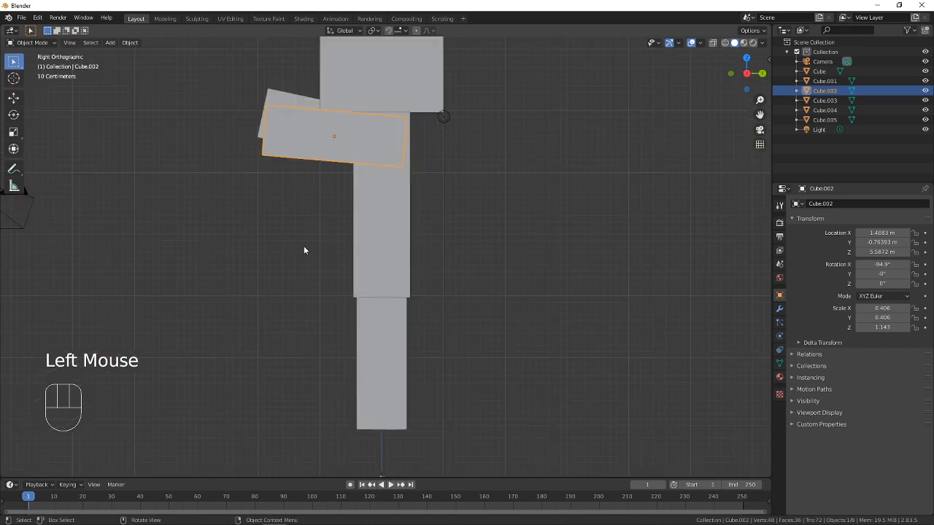
pyautogui.keyDown('shift'); pyautogui.moveTo(394, 242); pyautogui.dragTo(386, 281, button='middle'); pyautogui.keyUp('shift')
pyautogui.press('r')
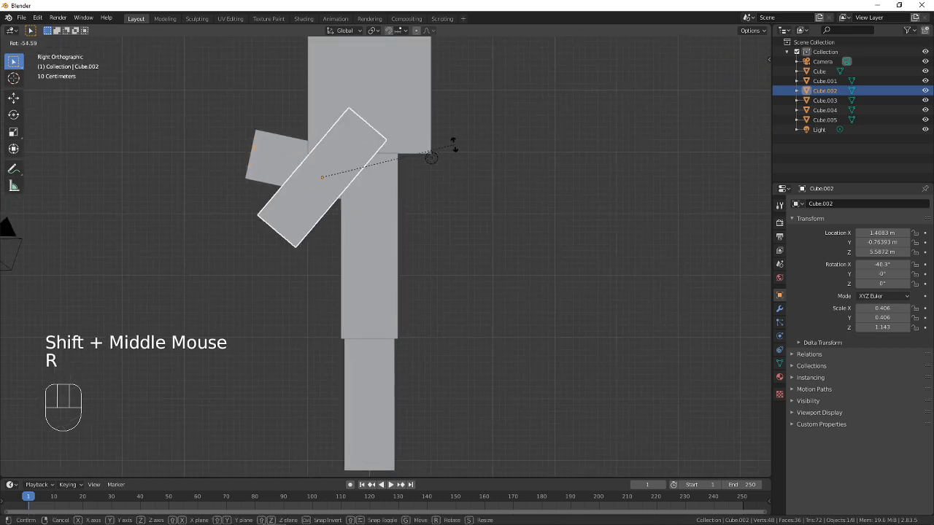
pyautogui.click(321, 109)
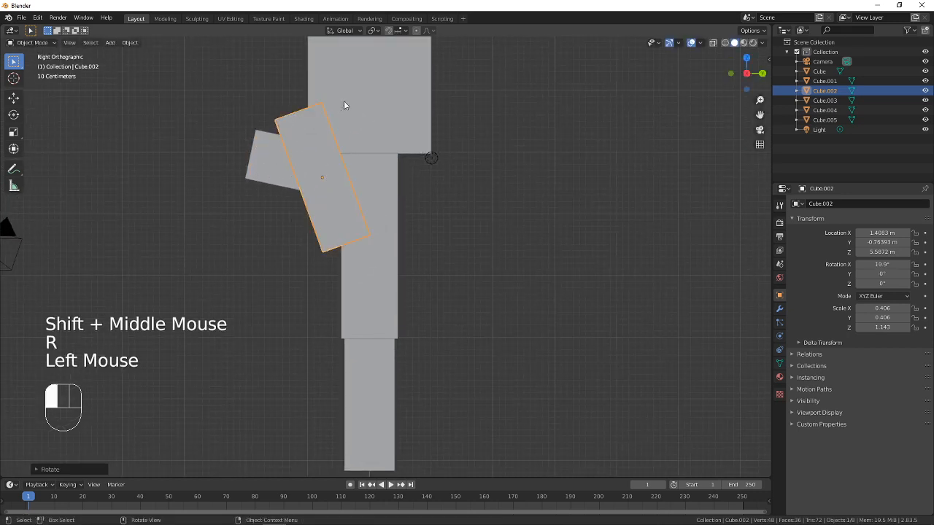
pyautogui.press('g')
pyautogui.click(422, 175)
# Swing the +X arm further back to about 47.7° around X and move it to about Y 0.69 m, Z 4.88 m
pyautogui.press('r')
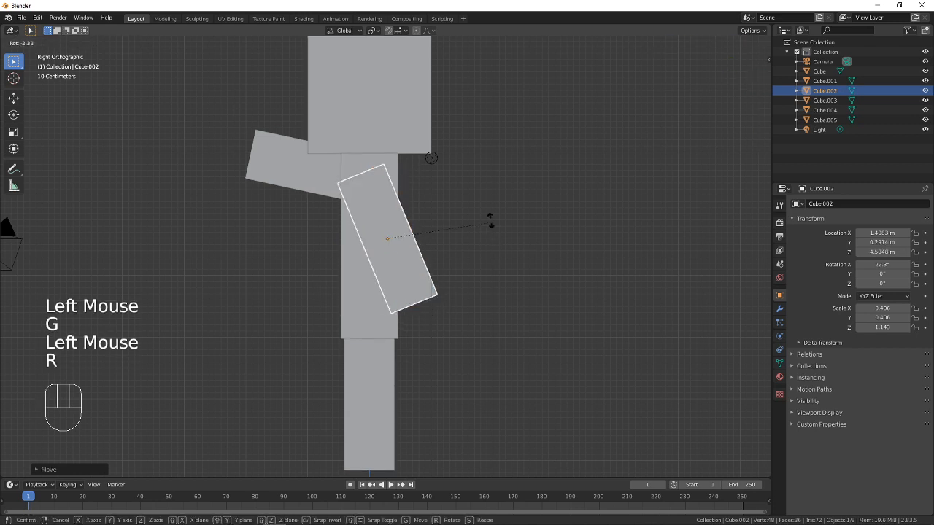
pyautogui.click(480, 180)
pyautogui.press('g')
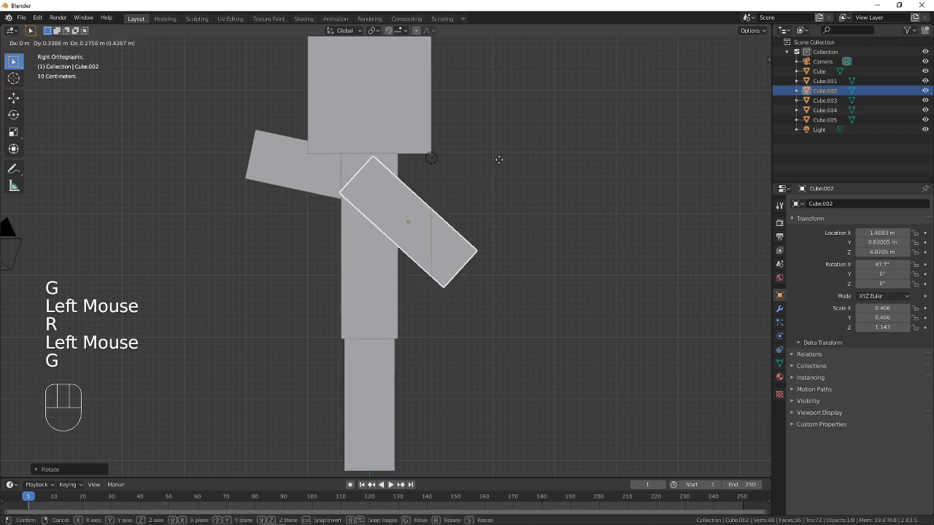
pyautogui.click(503, 161)
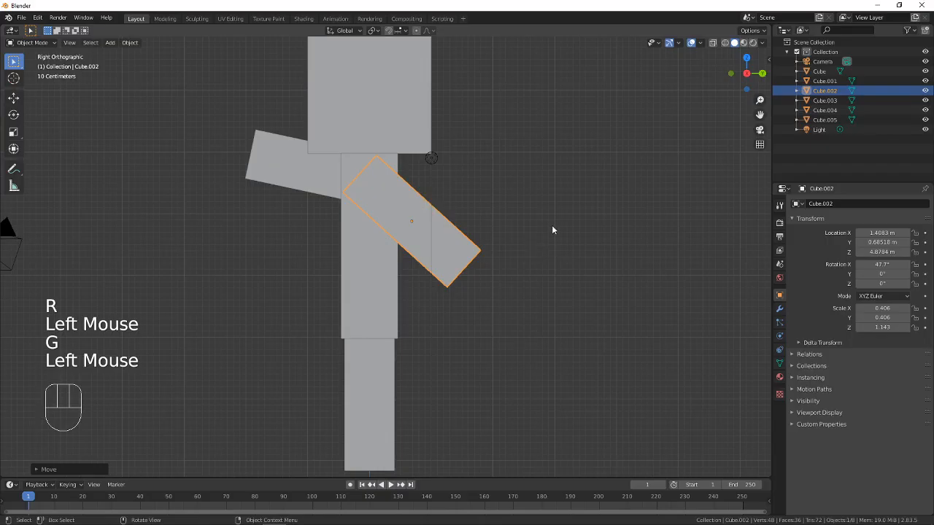
# Rotate the +X arm to about 31.9° around X, move it to about Y 0.48 m, Z 4.77 m, and deselect it
pyautogui.press('r')
pyautogui.click(559, 265)
pyautogui.press('g')
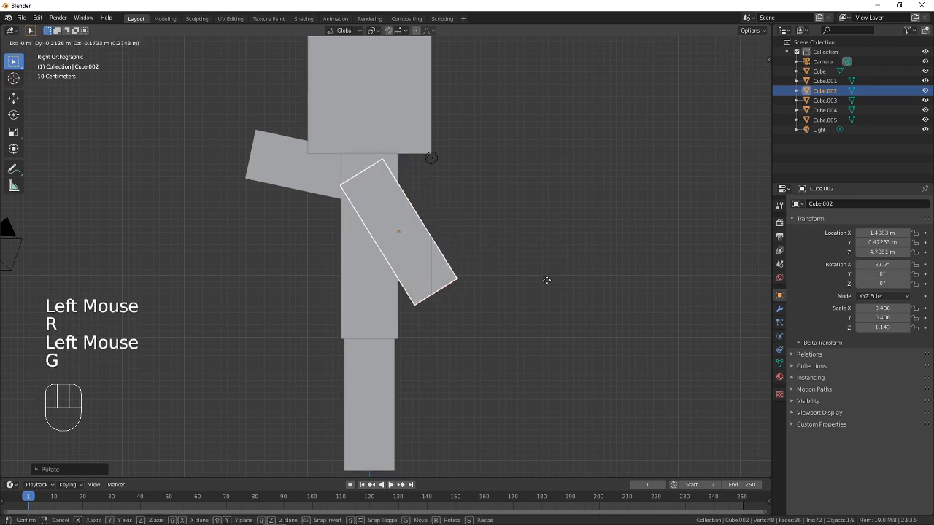
pyautogui.click(548, 275)
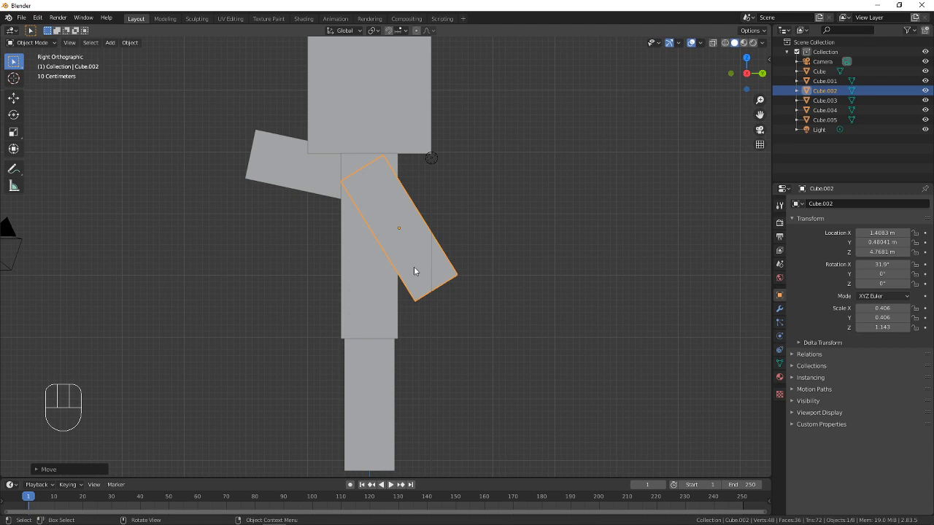
pyautogui.click(526, 242)
# Try out the Move, Rotate and Scale transforms on the head, cancelling each one
pyautogui.keyDown('shift'); pyautogui.moveTo(423, 209); pyautogui.dragTo(415, 258, button='middle'); pyautogui.keyUp('shift')
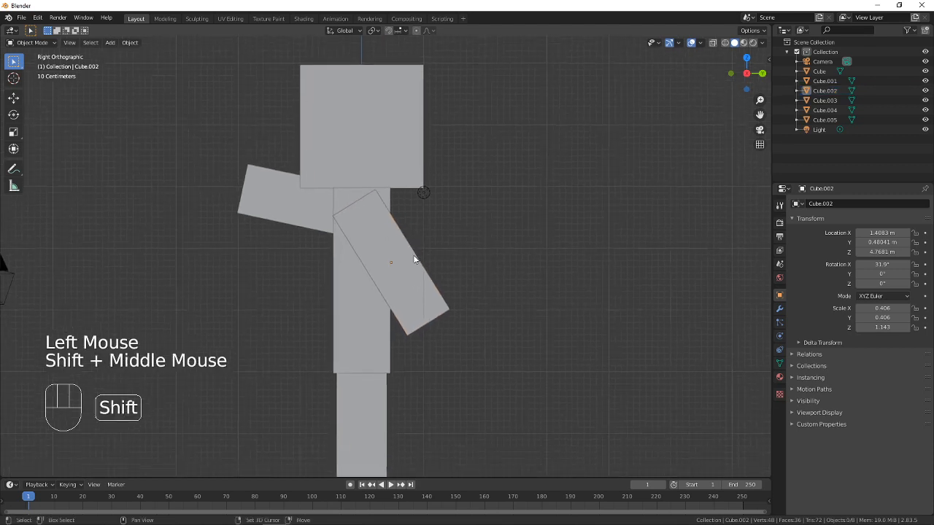
pyautogui.click(378, 114)
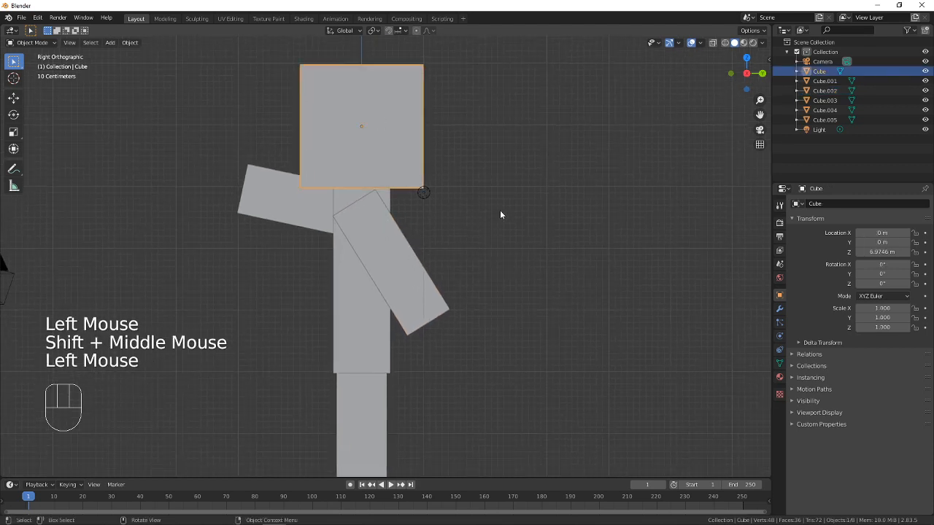
pyautogui.press('g')
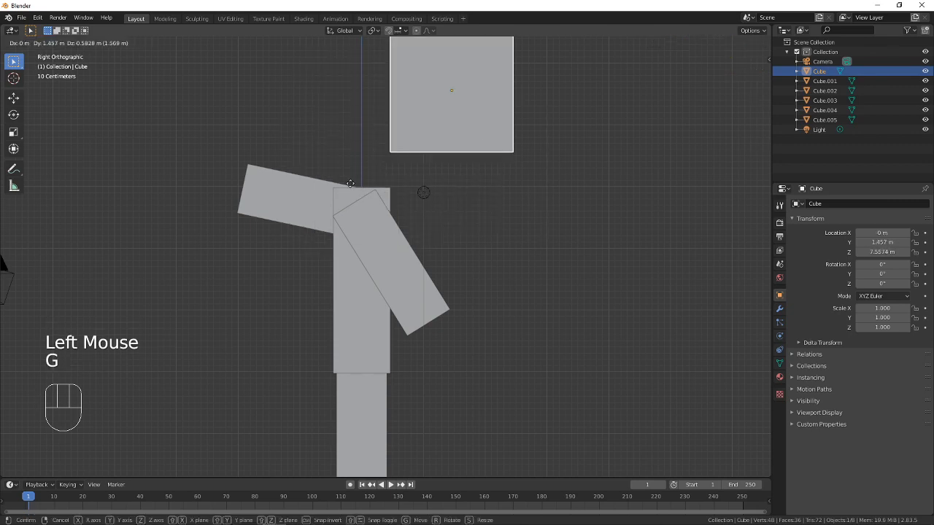
pyautogui.press('Escape')
pyautogui.press('r')
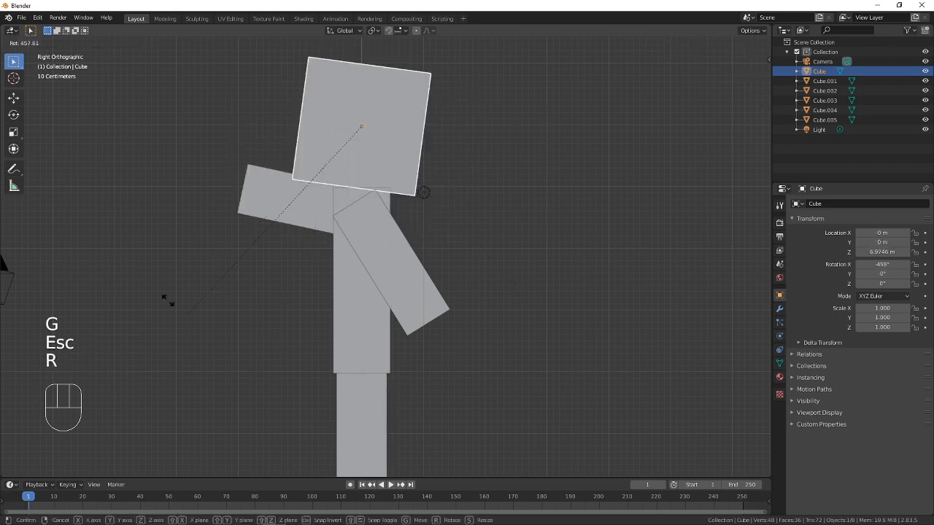
pyautogui.press('Escape')
pyautogui.press('s')
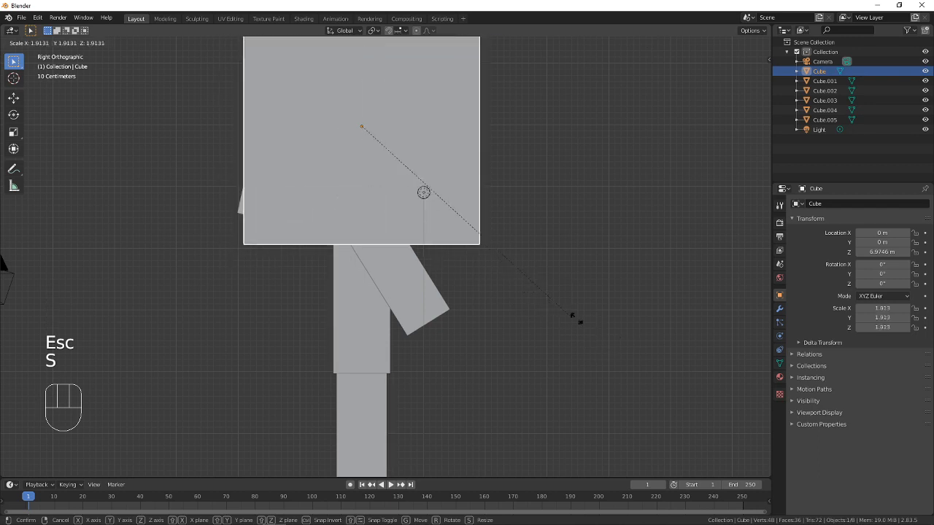
pyautogui.press('Escape')
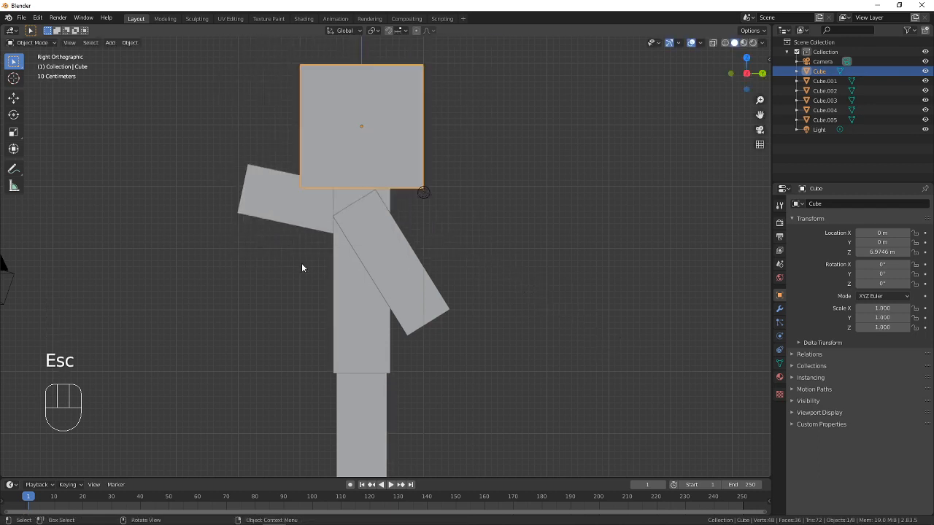
# Examine the pose of both arms from several angles around the character, selecting the arm on the -X side
pyautogui.moveTo(302, 264); pyautogui.dragTo(409, 288, button='middle')
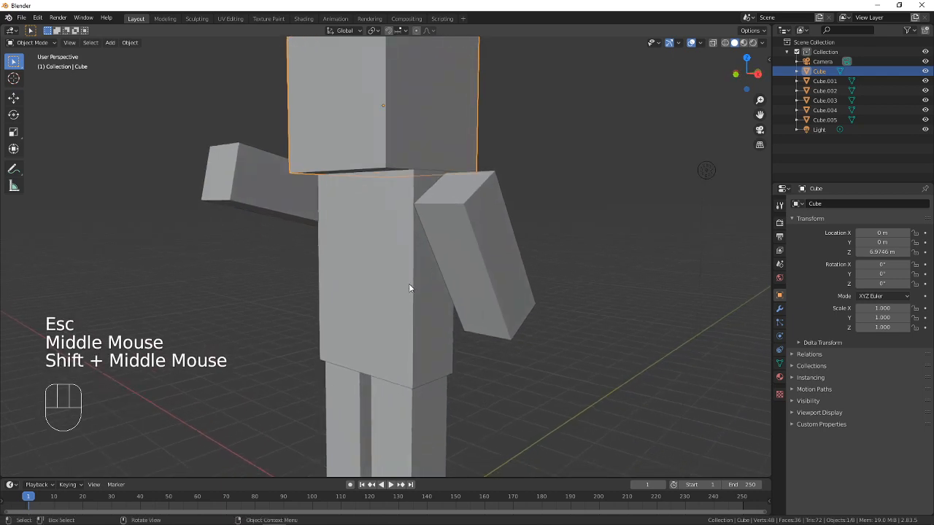
pyautogui.scroll(-2, 409, 288)
pyautogui.scroll(1, 430, 303)
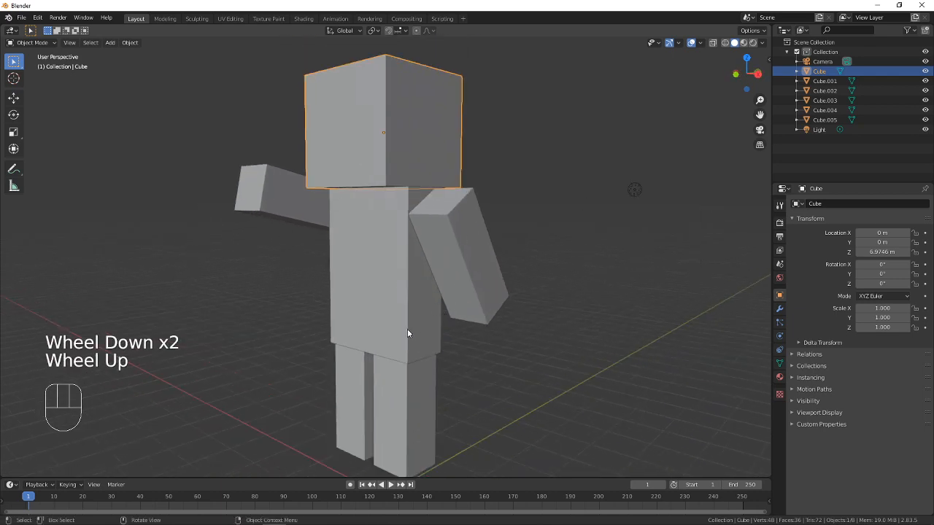
pyautogui.keyDown('shift'); pyautogui.moveTo(391, 340); pyautogui.dragTo(400, 220, button='middle'); pyautogui.keyUp('shift')
pyautogui.click(303, 245)
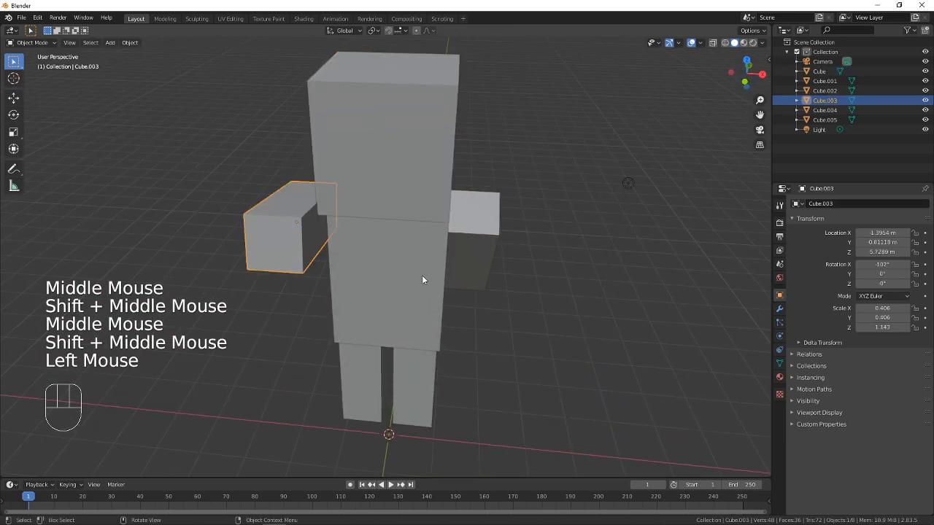
pyautogui.click(461, 257)
pyautogui.click(322, 252)
pyautogui.moveTo(322, 252); pyautogui.dragTo(402, 277, button='middle')
# Inspect the two straight legs from the front and switch to the browser to check their pose in the Minecraft Steve reference image
pyautogui.click(381, 385)
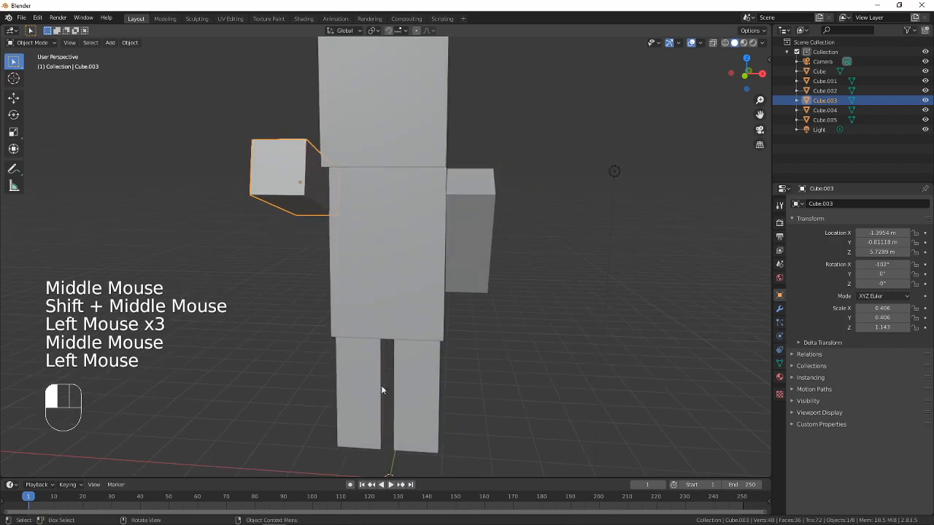
pyautogui.click(398, 400)
pyautogui.click(400, 408)
pyautogui.click(433, 394)
pyautogui.hotkey('alt', 'Tab')
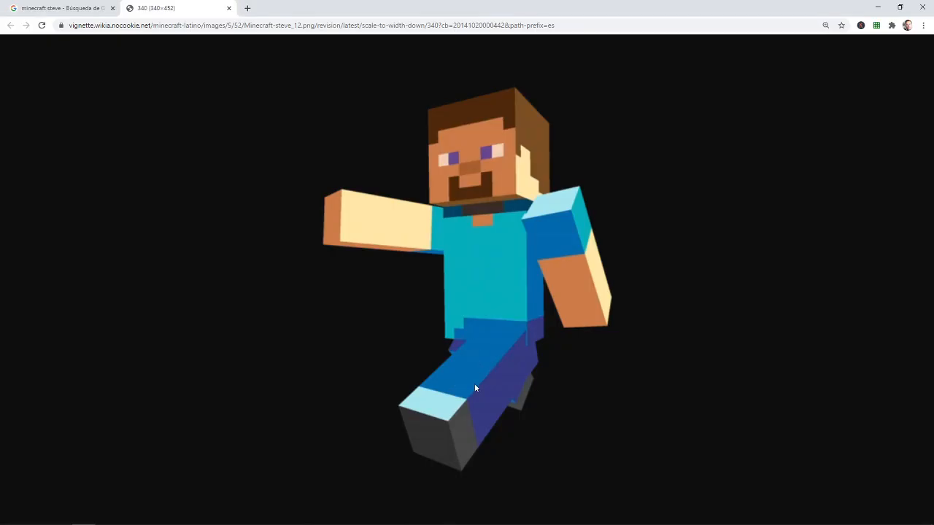
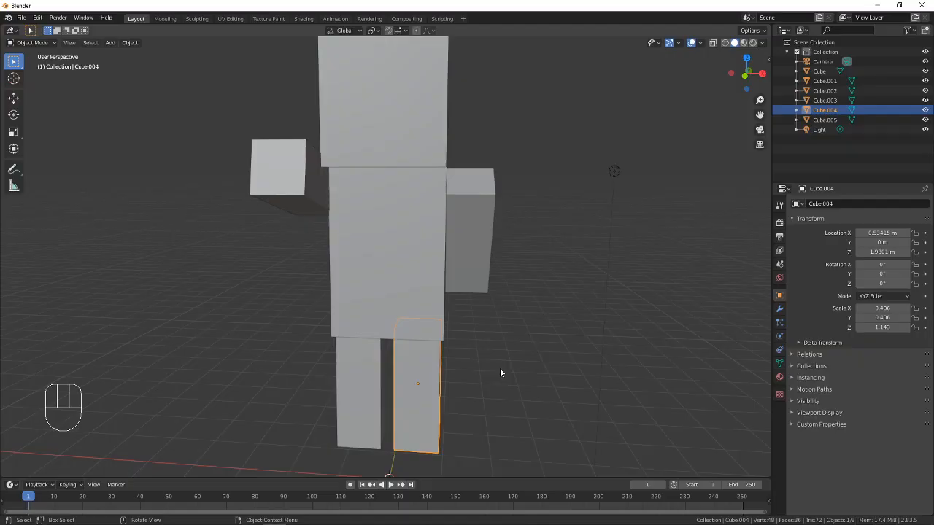
# Switch back to Blender and select the two legs alternately to check which cube each one is
pyautogui.keyDown('shift'); pyautogui.moveTo(501, 371); pyautogui.dragTo(417, 316, button='middle'); pyautogui.keyUp('shift')
pyautogui.click(357, 314)
pyautogui.click(407, 319)
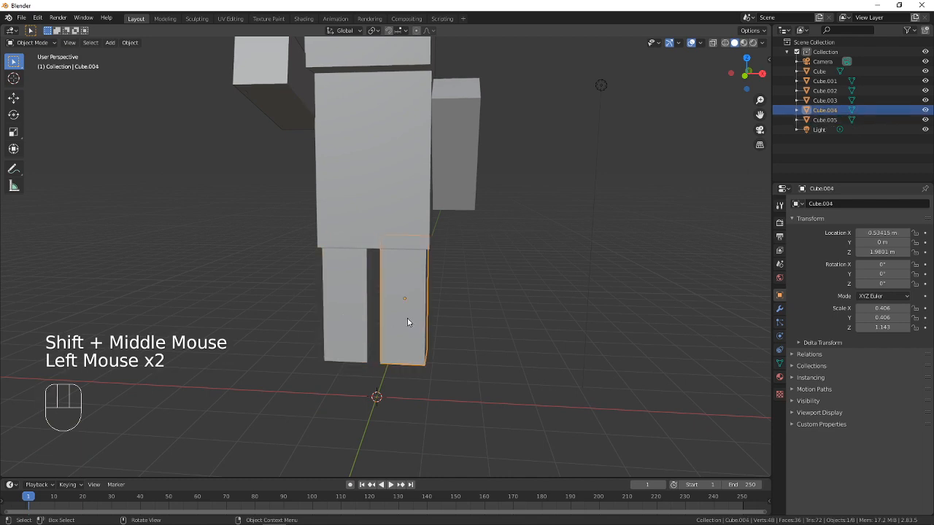
pyautogui.click(368, 334)
pyautogui.click(403, 333)
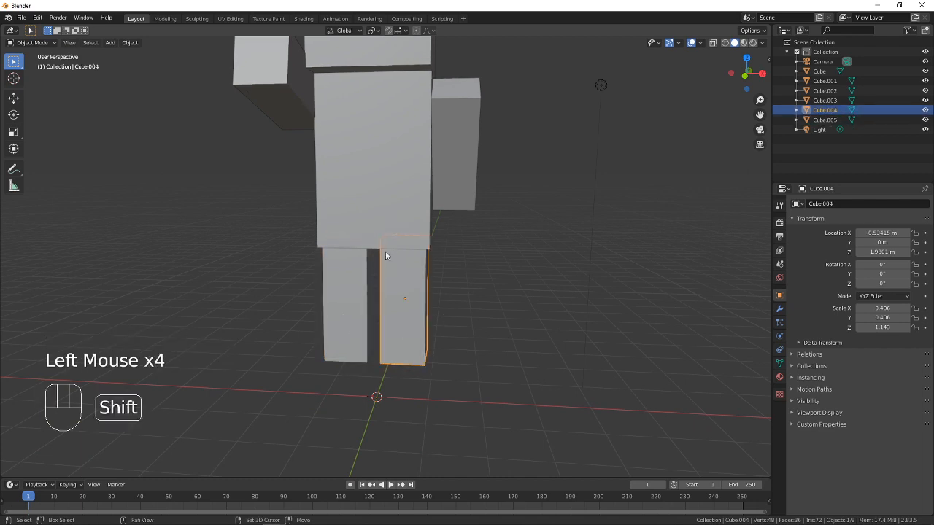
pyautogui.keyDown('shift'); pyautogui.moveTo(385, 256); pyautogui.dragTo(397, 229, button='middle'); pyautogui.keyUp('shift')
pyautogui.click(367, 325)
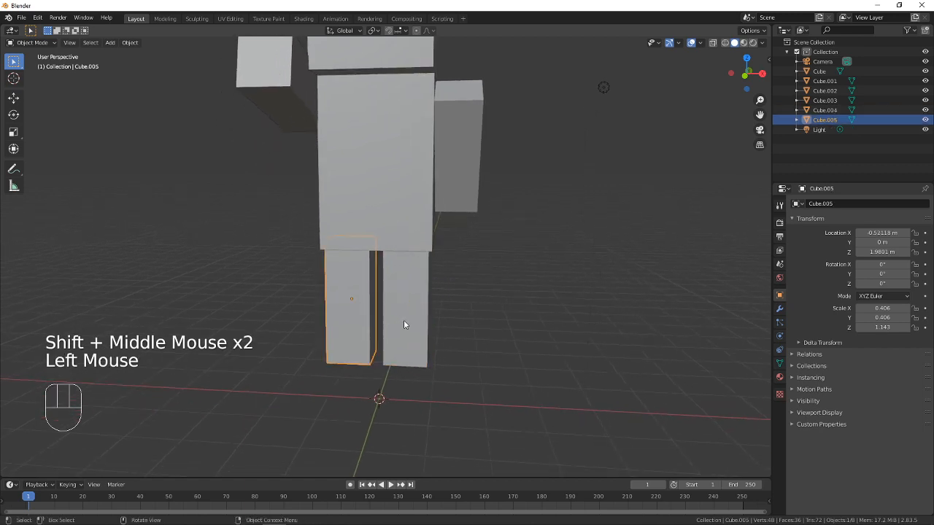
pyautogui.click(403, 323)
pyautogui.click(352, 323)
pyautogui.click(402, 328)
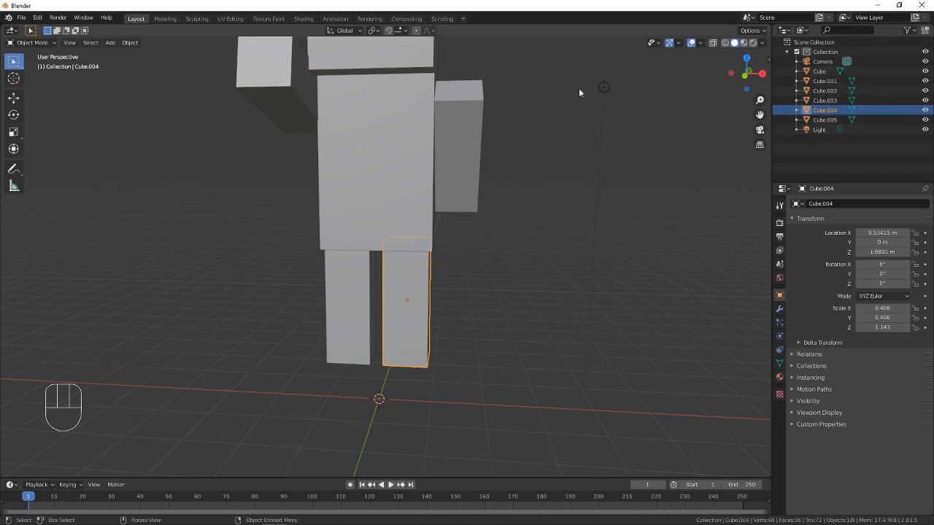
# Go through the cube entries in the object list to check which body part each one belongs to
pyautogui.click(832, 100)
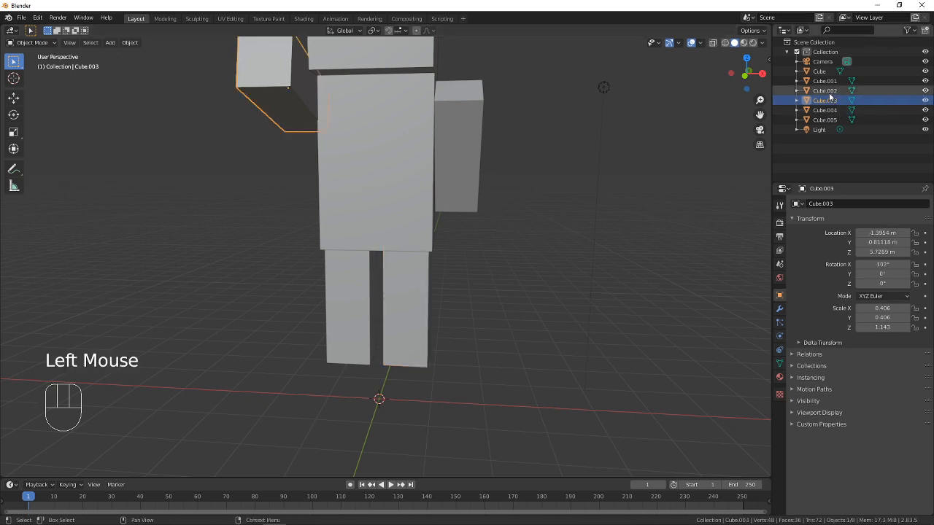
pyautogui.click(829, 91)
pyautogui.click(826, 81)
pyautogui.click(822, 71)
pyautogui.click(825, 100)
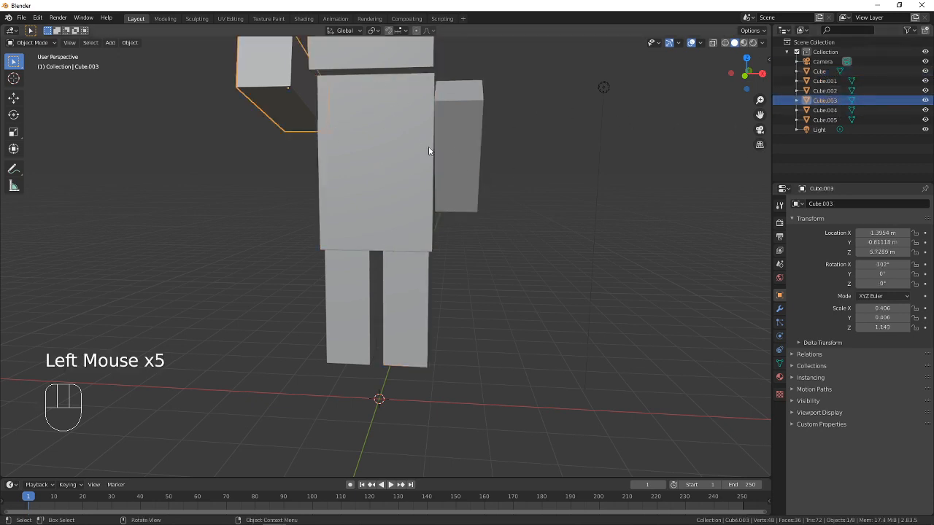
pyautogui.click(824, 120)
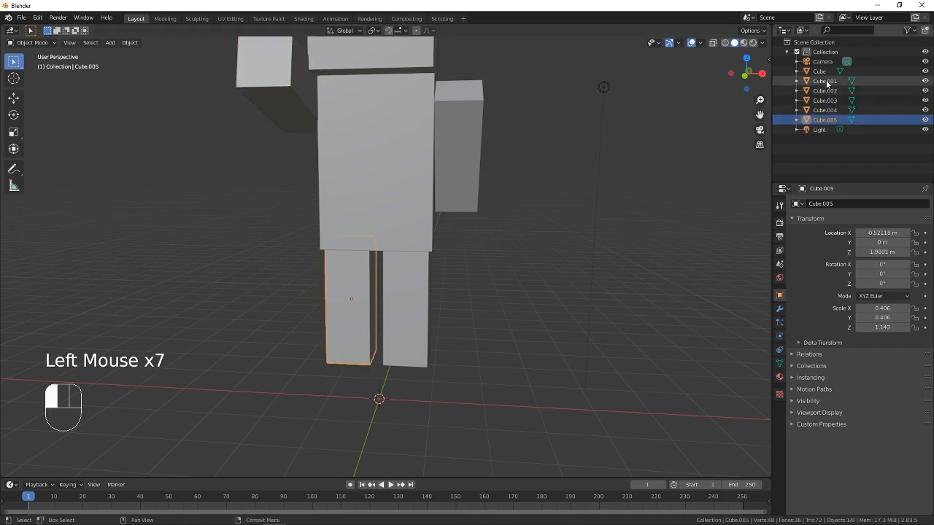
pyautogui.click(826, 81)
pyautogui.click(825, 90)
pyautogui.click(825, 80)
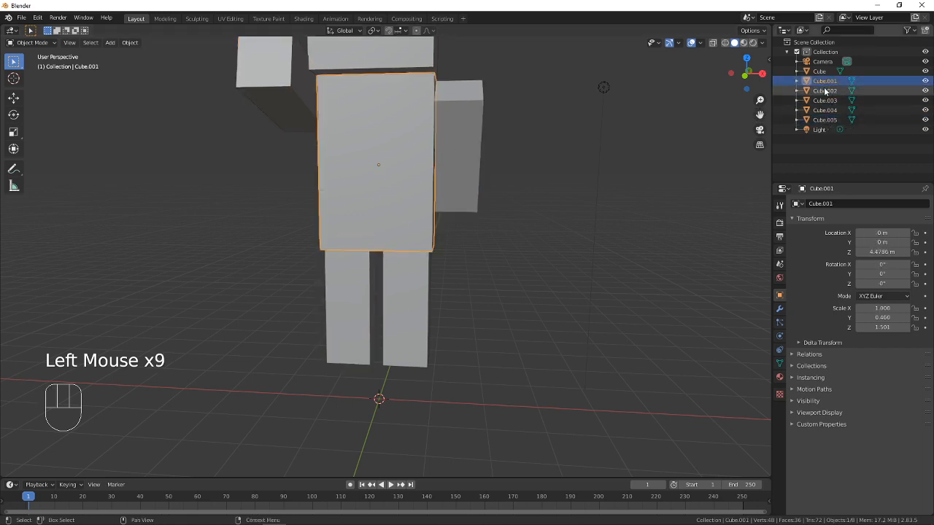
pyautogui.click(825, 91)
pyautogui.click(826, 100)
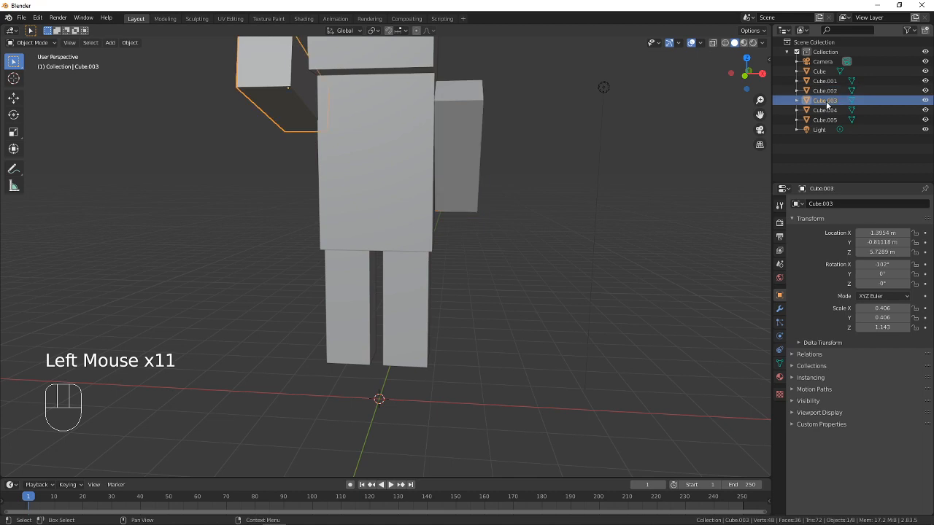
pyautogui.click(825, 110)
pyautogui.click(825, 121)
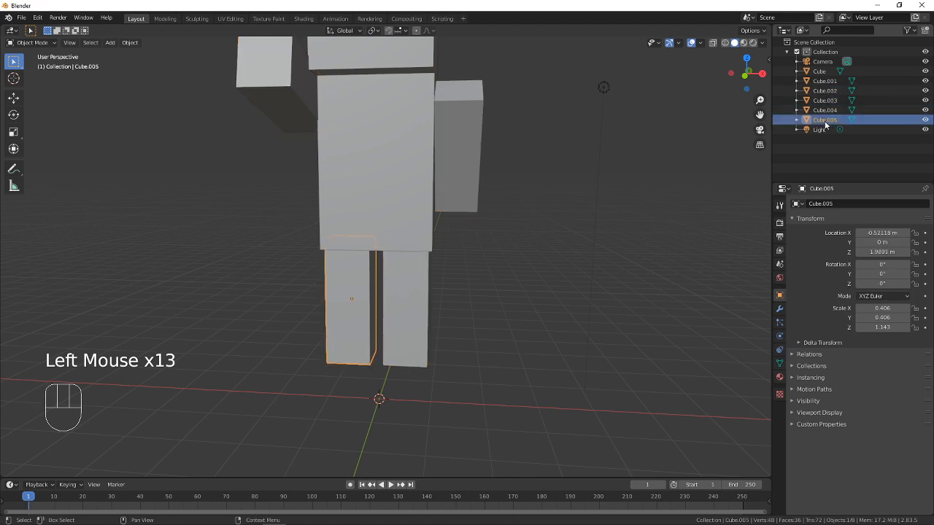
# Select the head and torso alternately to identify their cube names, ending with the head selected
pyautogui.keyDown('shift'); pyautogui.moveTo(394, 98); pyautogui.dragTo(445, 220, button='middle'); pyautogui.keyUp('shift')
pyautogui.click(387, 163)
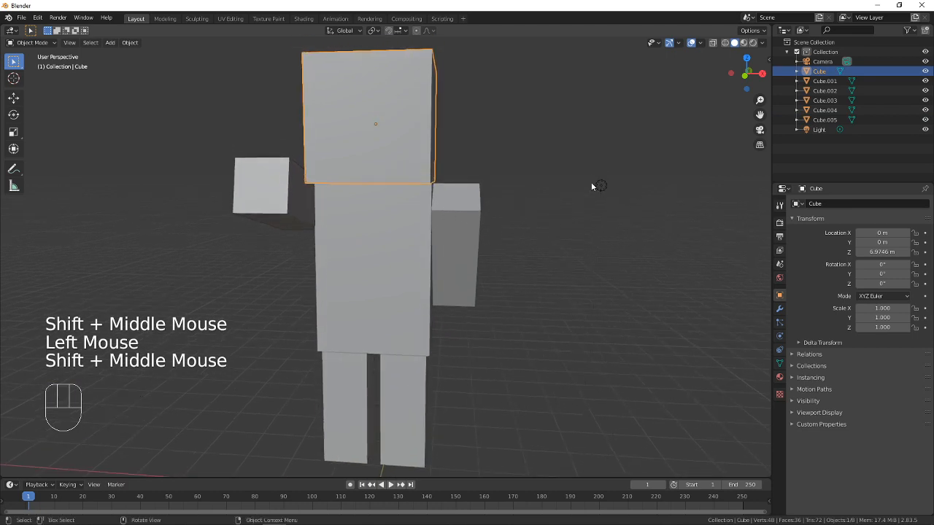
pyautogui.click(393, 181)
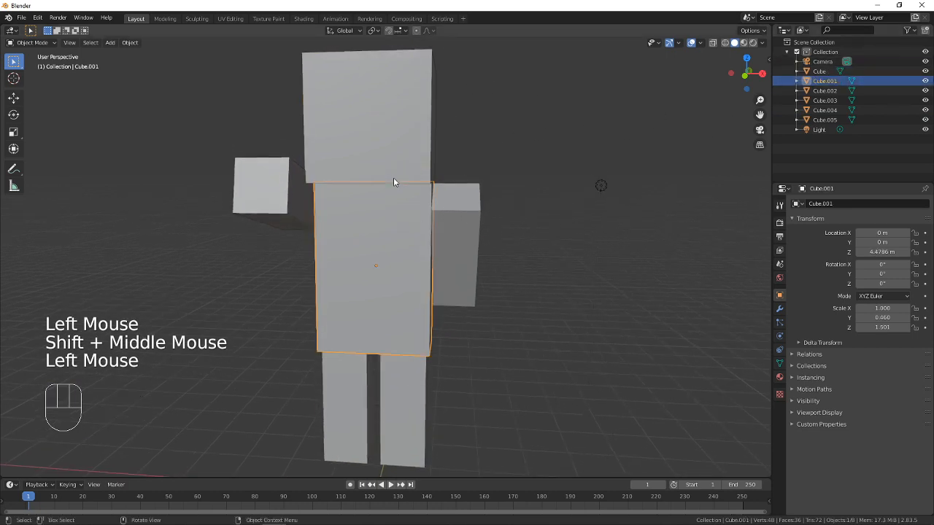
pyautogui.click(393, 164)
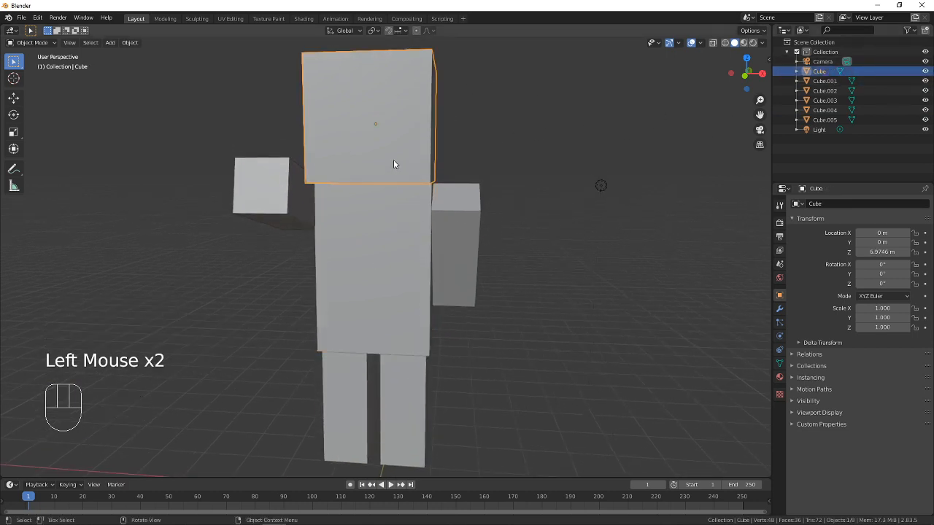
pyautogui.click(411, 182)
pyautogui.click(400, 189)
pyautogui.click(399, 152)
pyautogui.click(399, 152)
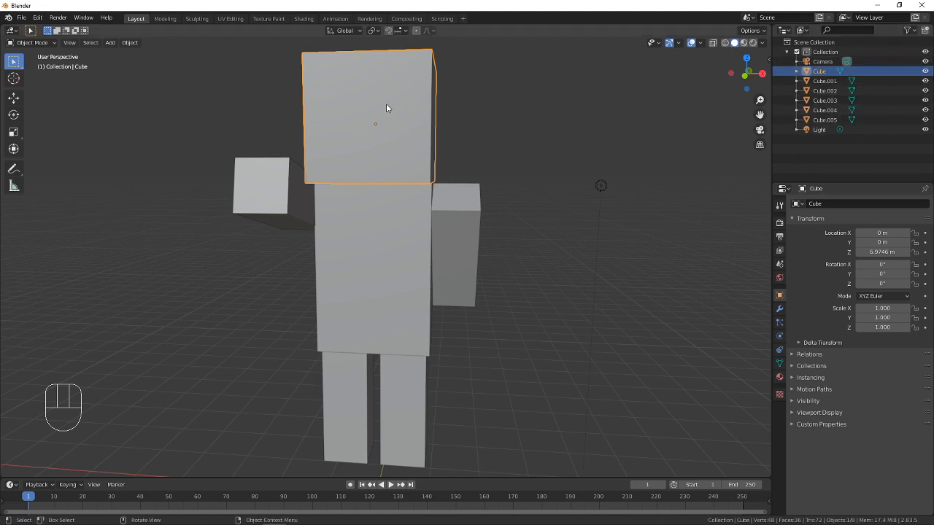
# Rename the head cube as Head
pyautogui.click(820, 73)
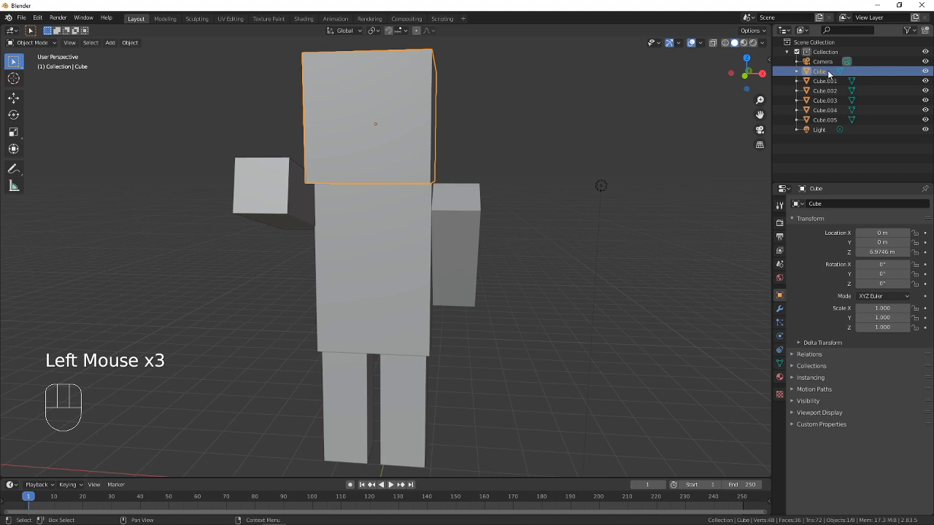
pyautogui.doubleClick(829, 73)
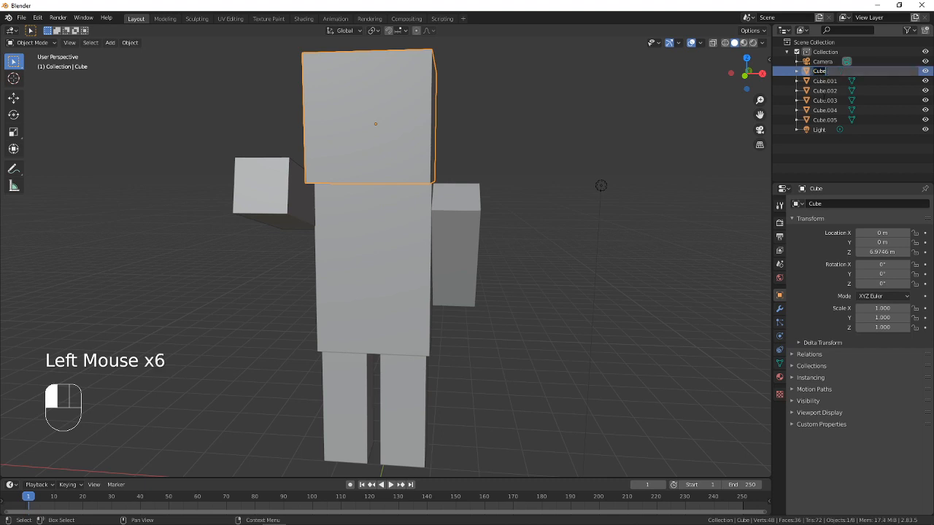
pyautogui.write('Head')
pyautogui.press('Return')
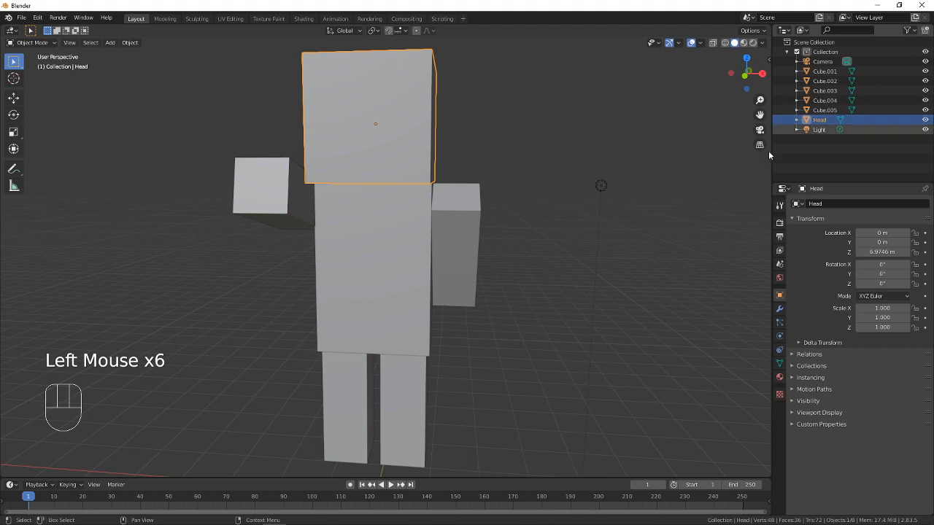
# Rename the body cube below the head as torso
pyautogui.click(360, 258)
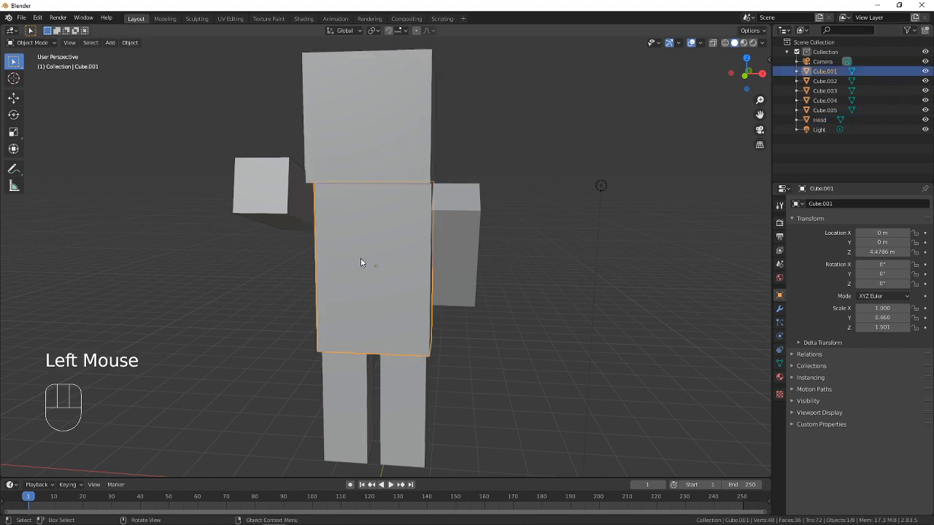
pyautogui.doubleClick(818, 70)
pyautogui.write('torso')
pyautogui.press('Return')
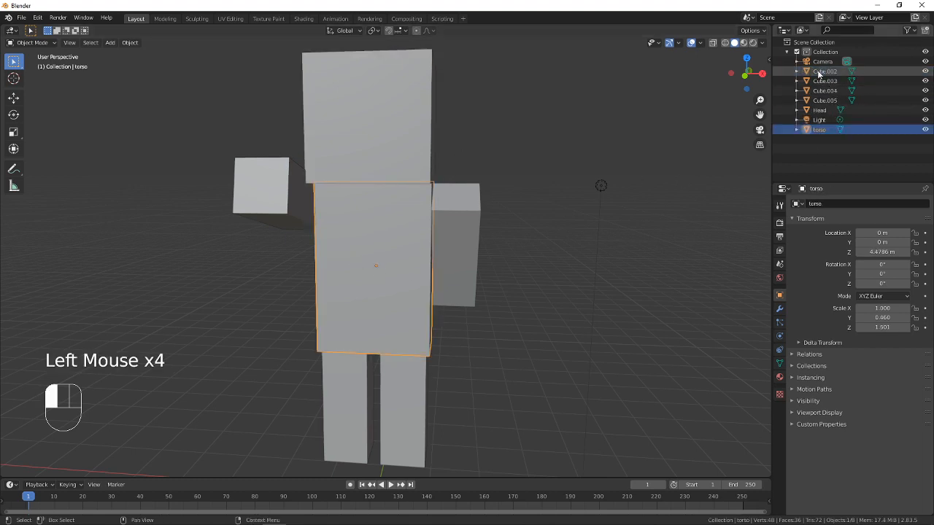
# Rename the arm on the +X side as L.arm
pyautogui.click(475, 212)
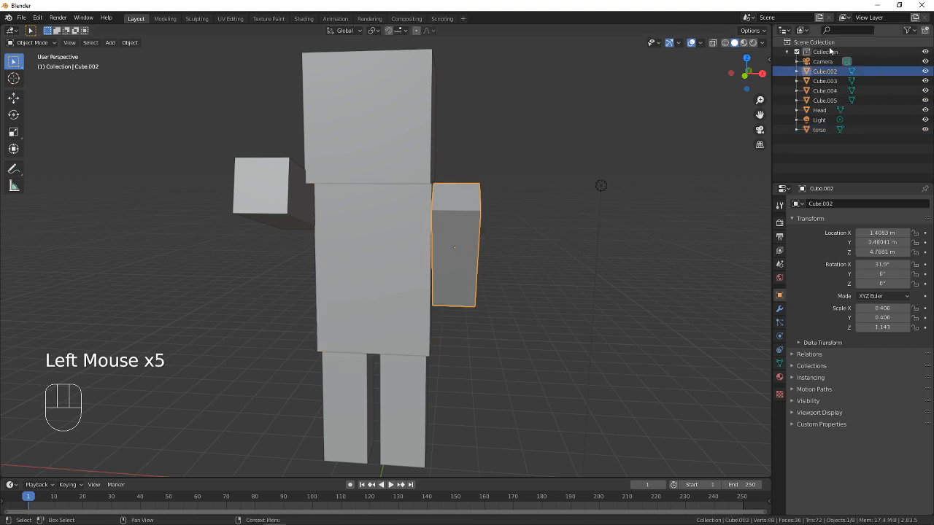
pyautogui.doubleClick(825, 71)
pyautogui.write('L.Ar')
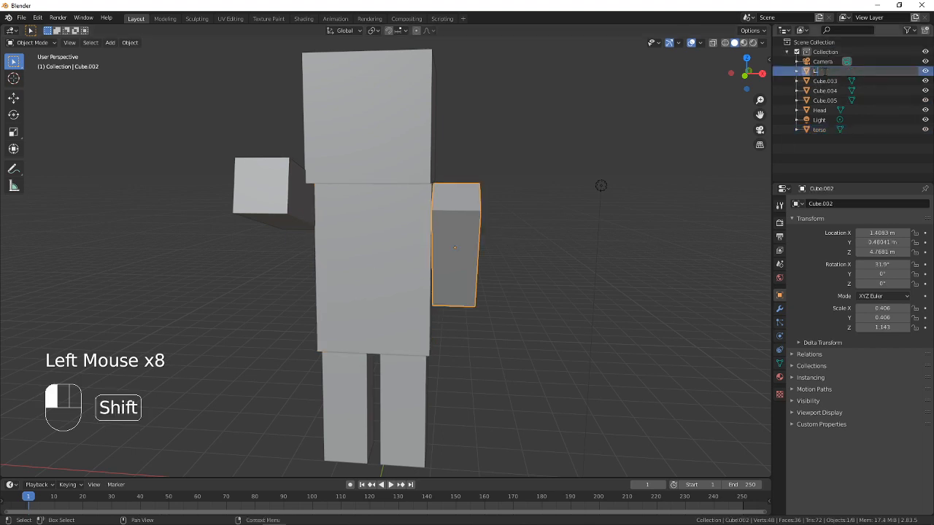
pyautogui.press('BackSpace')
pyautogui.press('BackSpace')
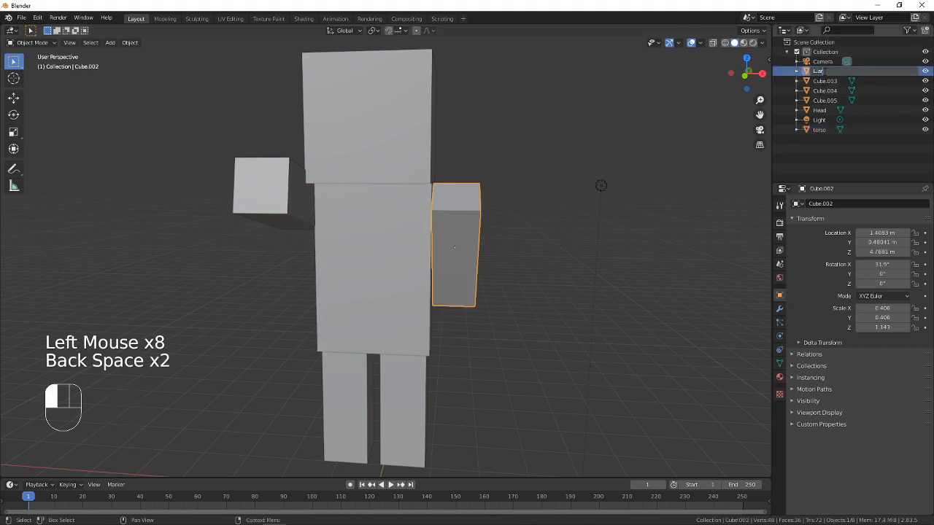
pyautogui.write('arm')
pyautogui.press('Return')
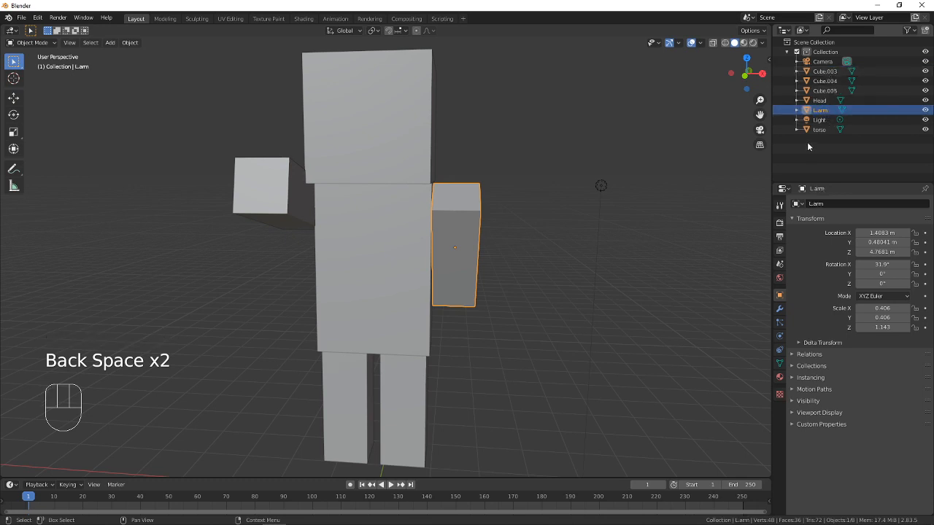
# Rename the raised arm on the -X side as R.arm
pyautogui.click(281, 198)
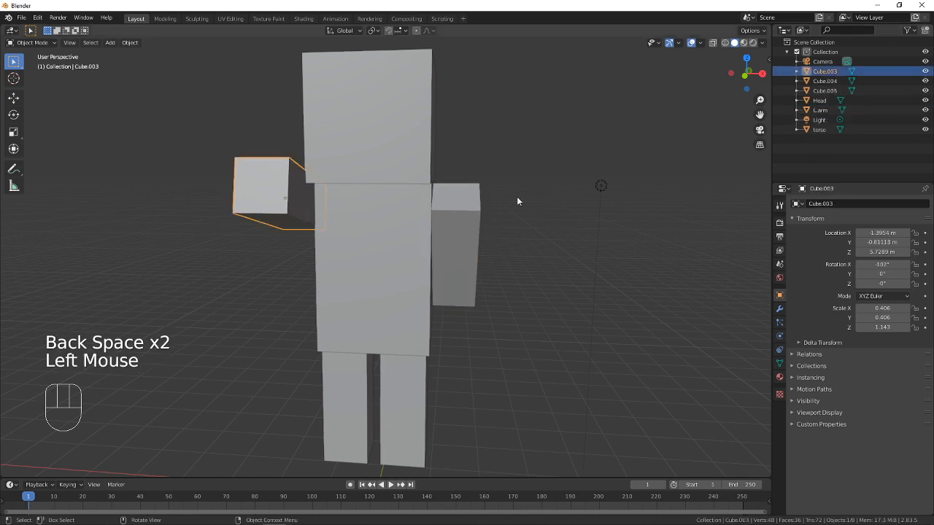
pyautogui.click(825, 71)
pyautogui.doubleClick(825, 70)
pyautogui.write('R.')
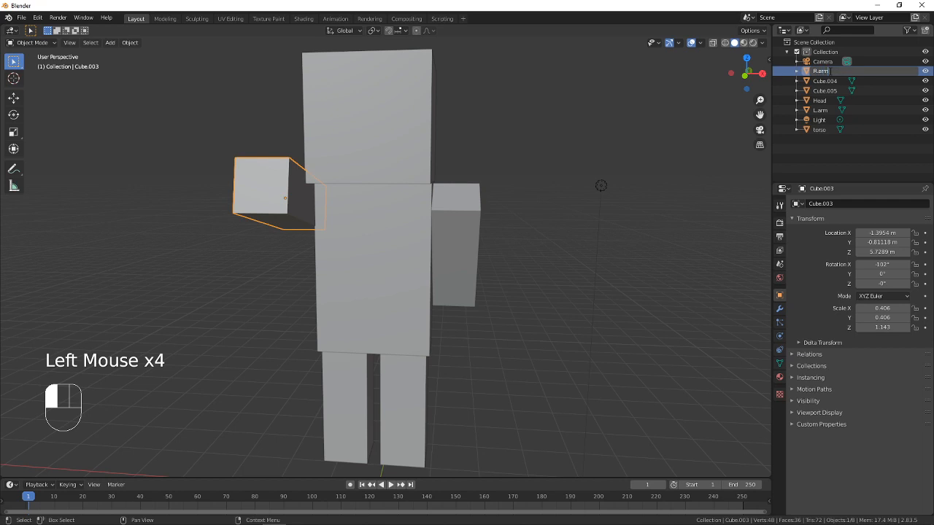
pyautogui.write('arm')
pyautogui.press('Return')
# Rename the leg on the +X side as L.leg
pyautogui.click(413, 398)
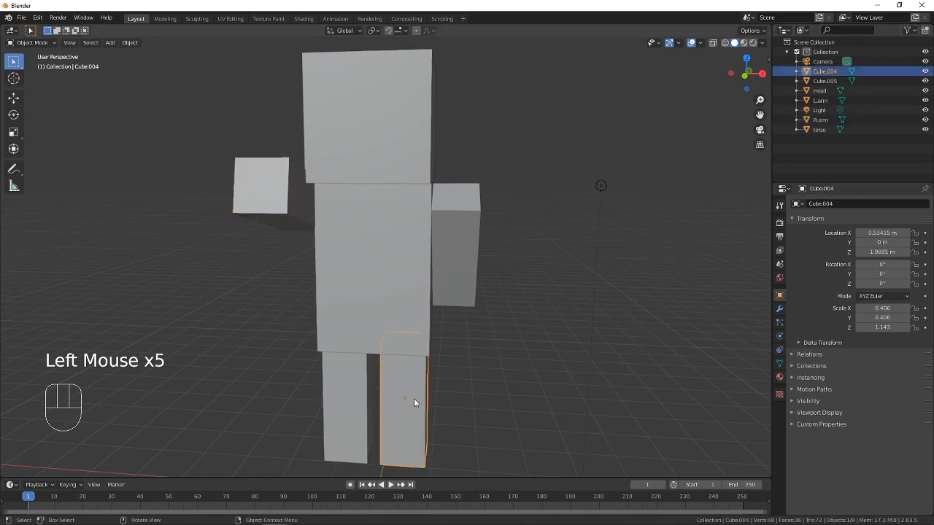
pyautogui.click(832, 71)
pyautogui.doubleClick(832, 71)
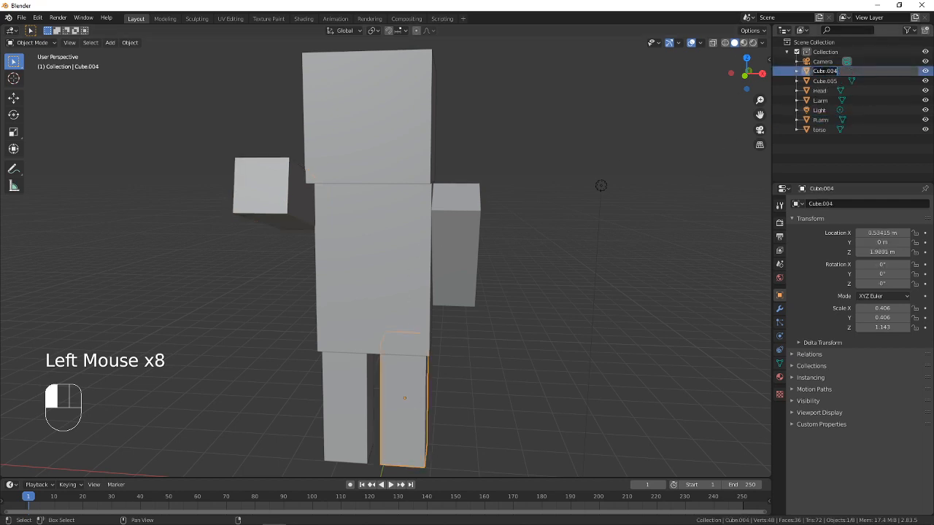
pyautogui.write('L.leg')
pyautogui.press('Return')
# Rename the leg on the -X side as R.leg and deselect it
pyautogui.click(342, 404)
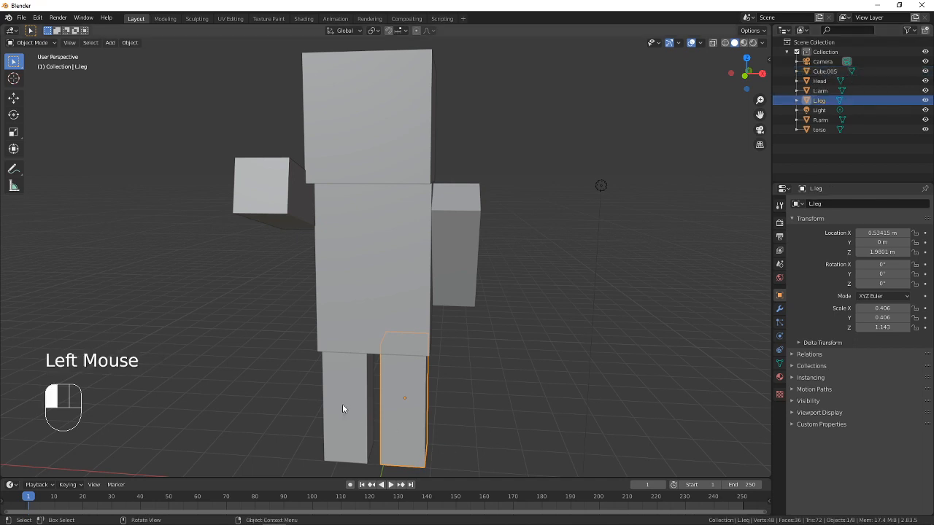
pyautogui.click(825, 70)
pyautogui.doubleClick(824, 70)
pyautogui.write('R.le')
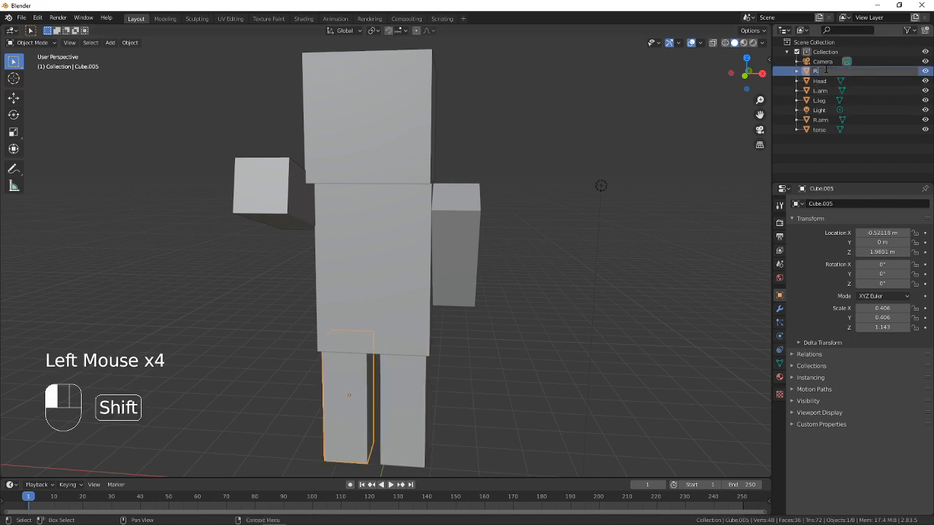
pyautogui.write('g')
pyautogui.press('Return')
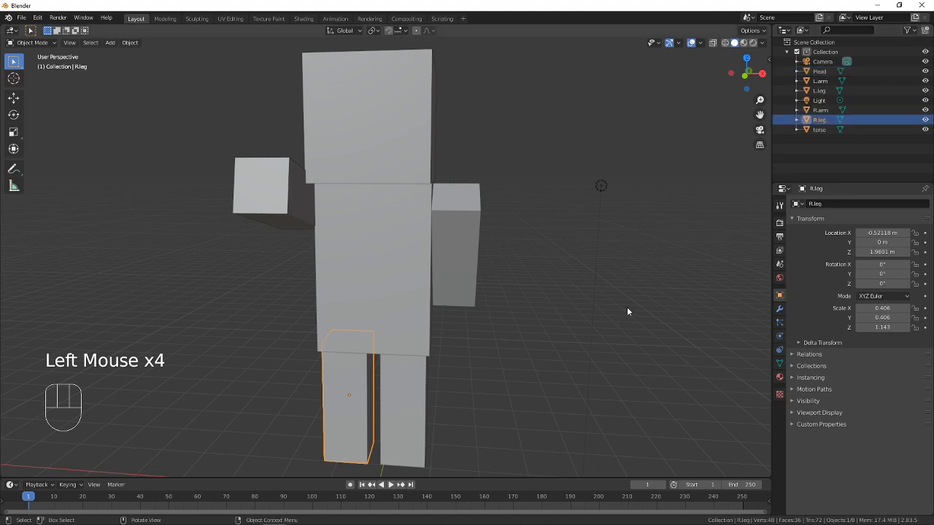
pyautogui.click(622, 279)
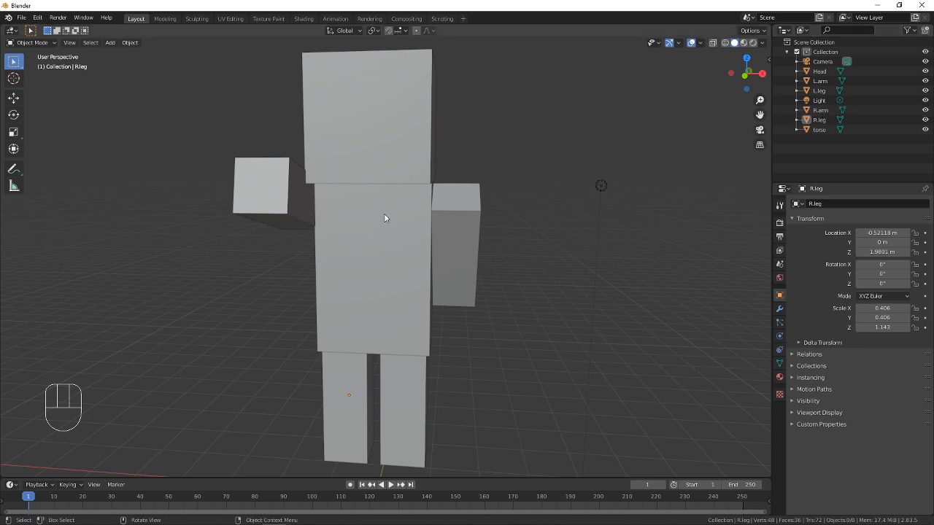
# From the right-side view, rotate L.leg about -44° around X so it swings forward
pyautogui.click(418, 407)
pyautogui.keyDown('shift'); pyautogui.moveTo(381, 368); pyautogui.dragTo(331, 180, button='middle'); pyautogui.keyUp('shift')
pyautogui.click(69, 43)
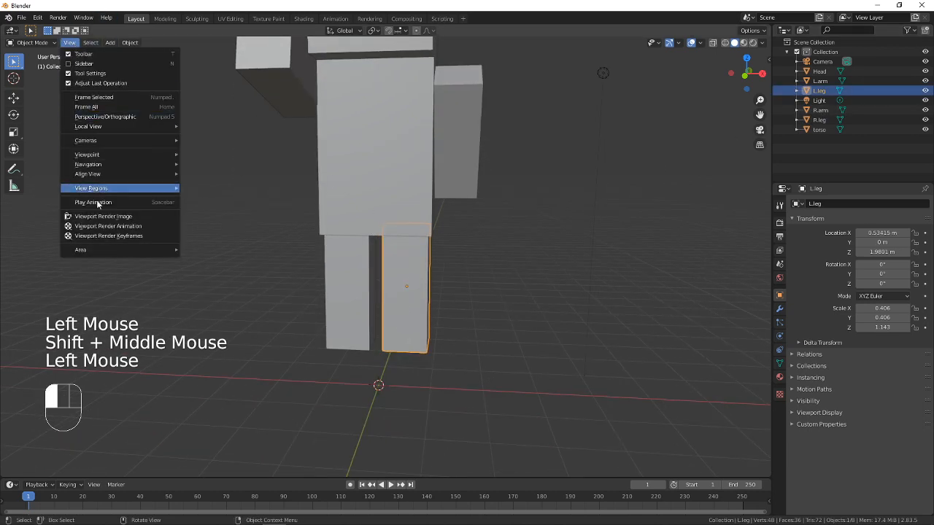
pyautogui.moveTo(95, 163)
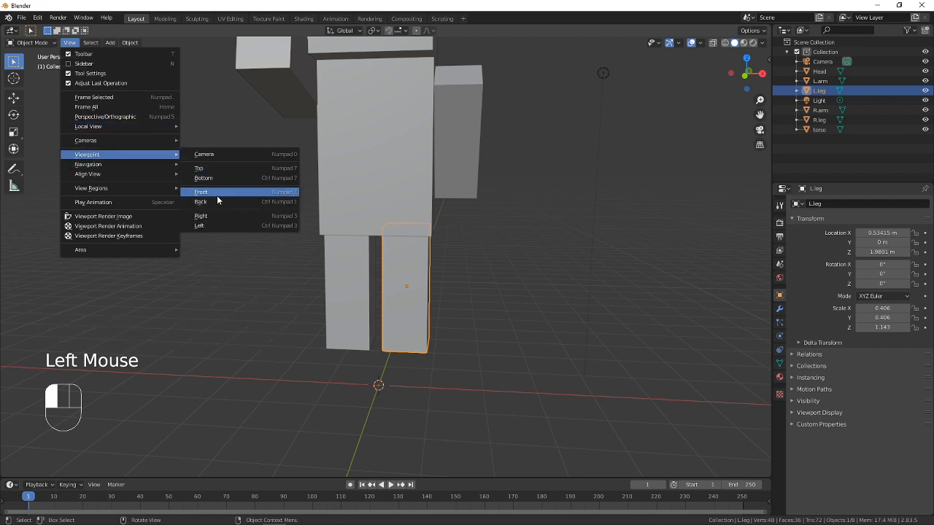
pyautogui.click(212, 213)
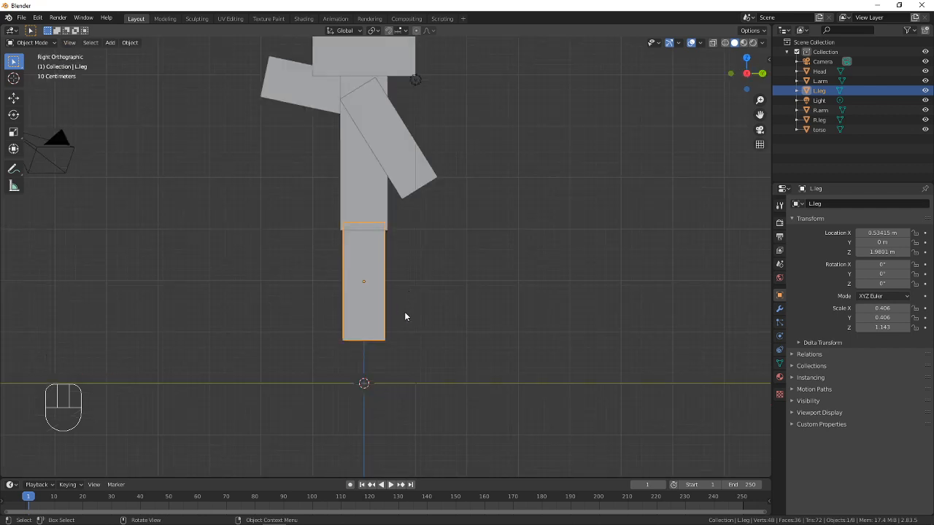
pyautogui.scroll(3, 404, 311)
pyautogui.scroll(-1, 392, 299)
pyautogui.keyDown('shift'); pyautogui.moveTo(393, 299); pyautogui.dragTo(428, 296, button='middle'); pyautogui.keyUp('shift')
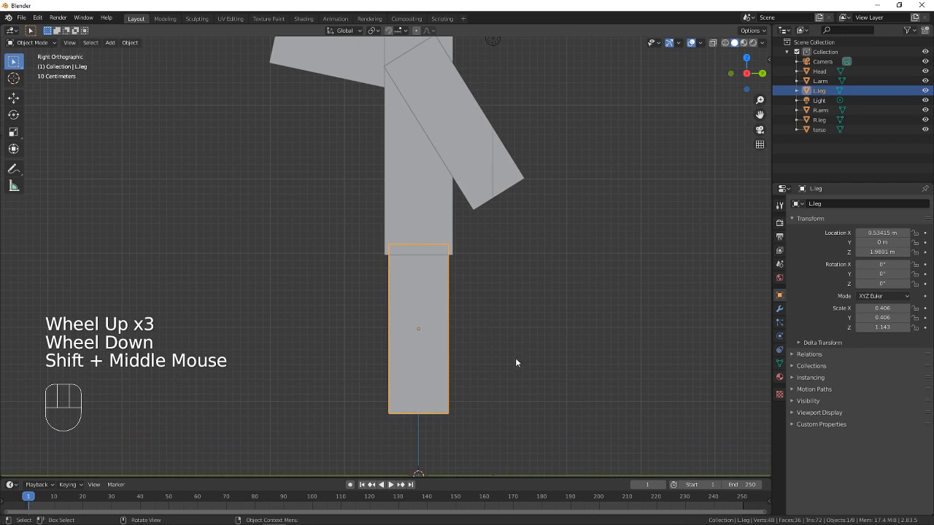
pyautogui.press('r')
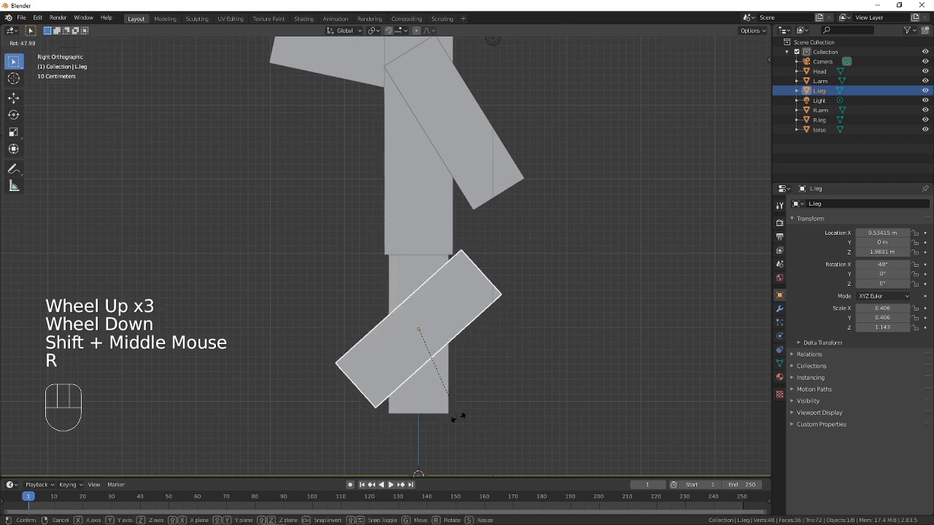
pyautogui.click(455, 415)
# Move the rotated L.leg forward and up so its upper end meets the torso's underside, and check the reference image
pyautogui.press('g')
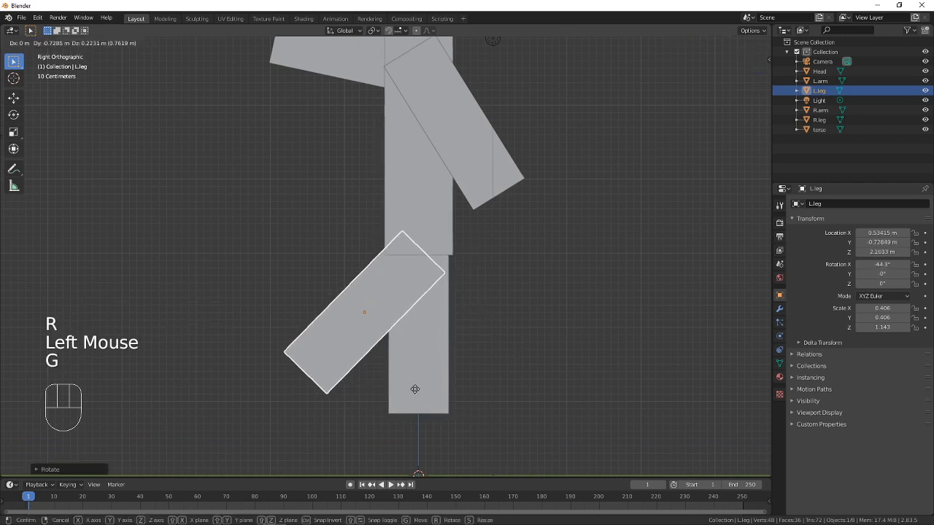
pyautogui.click(405, 387)
pyautogui.hotkey('alt', 'Tab')
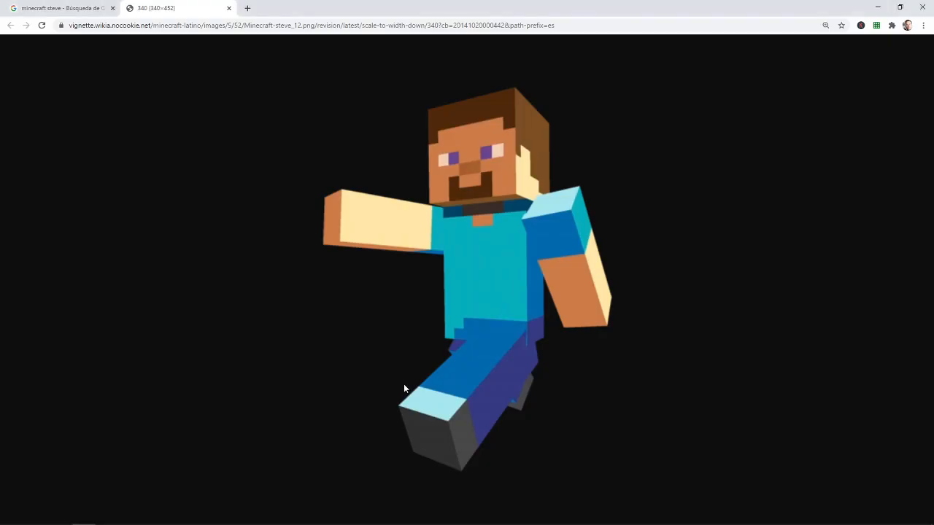
pyautogui.hotkey('alt', 'Tab')
# Rotate R.leg about 52° around X so it swings backward, and move it up and back against the torso's underside
pyautogui.click(436, 367)
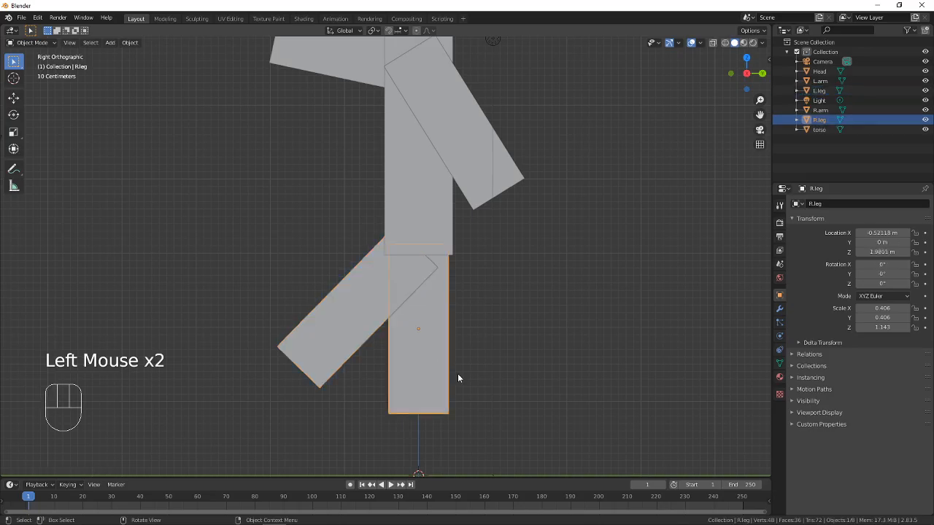
pyautogui.press('r')
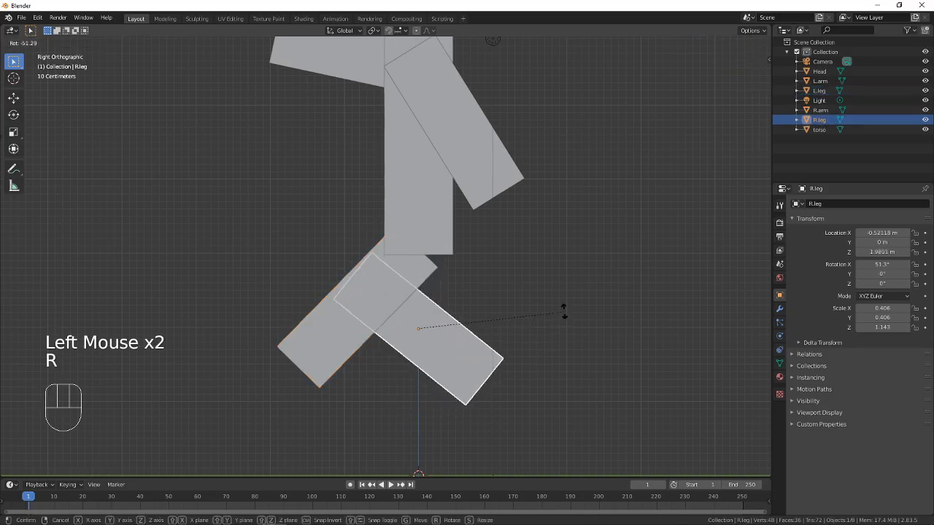
pyautogui.click(565, 308)
pyautogui.press('g')
pyautogui.click(598, 288)
# Check the reference image and shift R.leg about 0.22 m further back along Y
pyautogui.hotkey('alt', 'Tab')
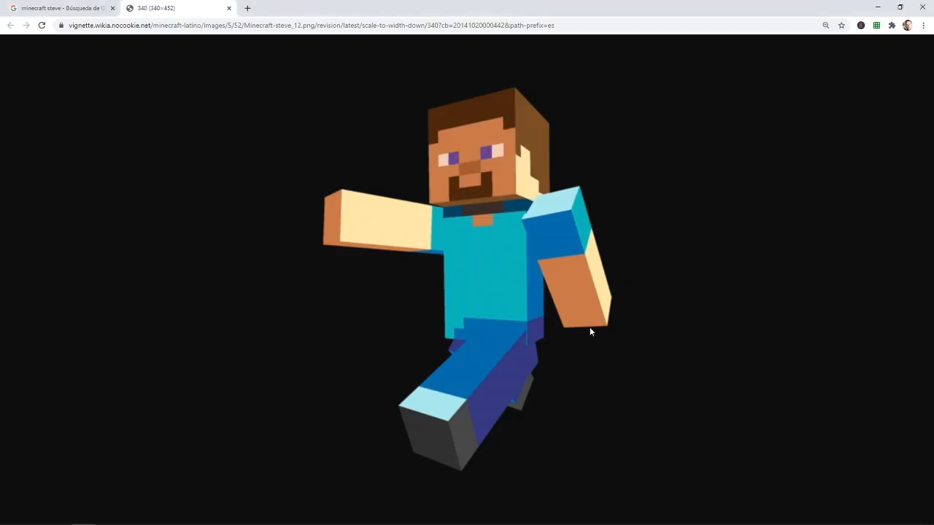
pyautogui.hotkey('alt', 'Tab')
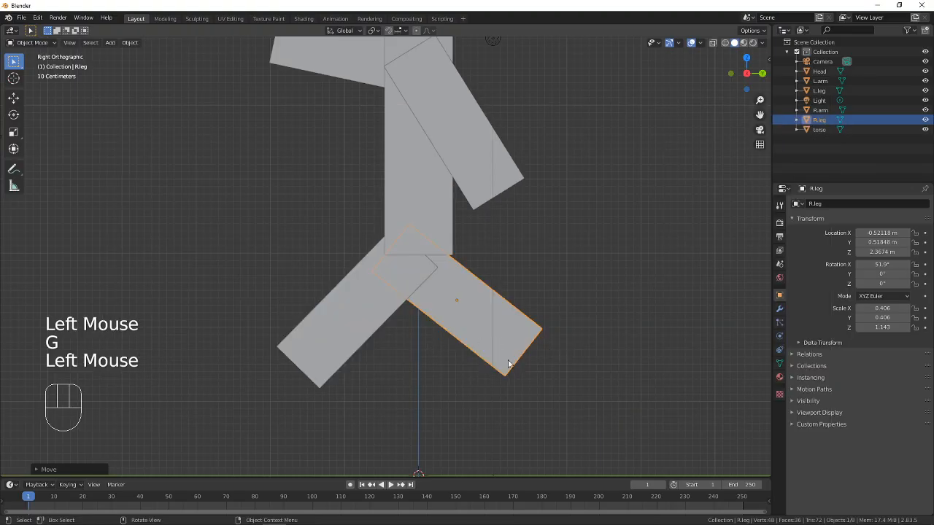
pyautogui.press('g')
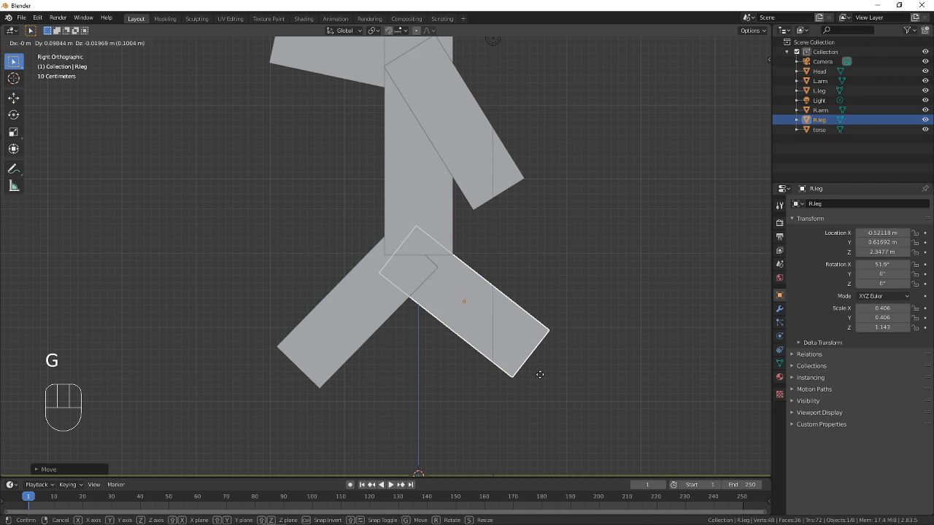
pyautogui.click(549, 371)
# Deselect everything and examine the posed legs from several angles
pyautogui.moveTo(295, 328); pyautogui.dragTo(372, 340, button='middle')
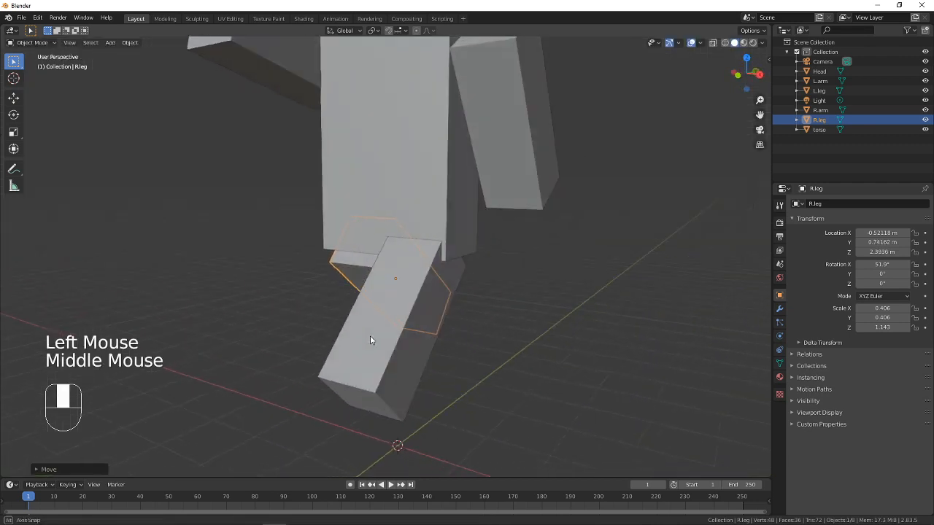
pyautogui.scroll(-4, 369, 338)
pyautogui.scroll(1, 376, 343)
pyautogui.press('a')
pyautogui.press('a')
pyautogui.press('a')
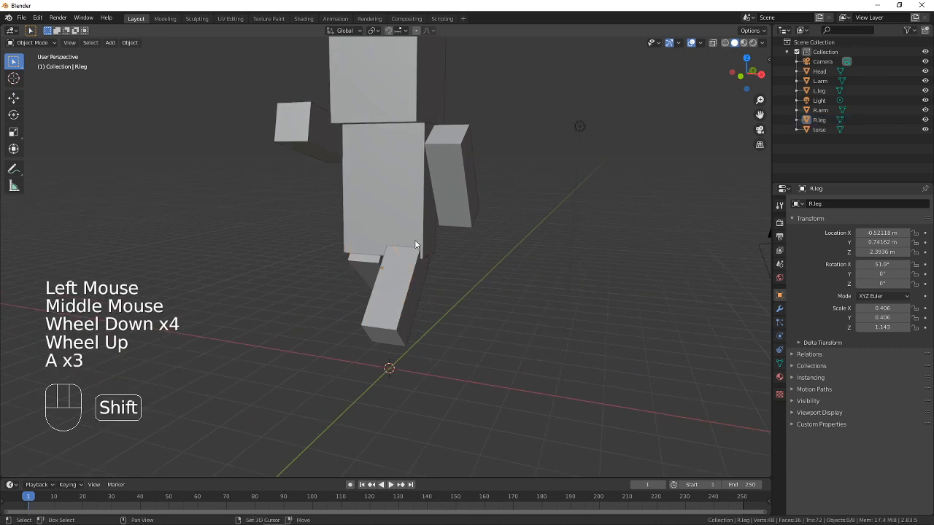
pyautogui.keyDown('shift'); pyautogui.moveTo(414, 240); pyautogui.dragTo(503, 283, button='middle'); pyautogui.keyUp('shift')
pyautogui.moveTo(503, 283); pyautogui.dragTo(464, 274, button='middle')
# Compare the figure's proportions, arms and leg pose with the Steve reference image in the browser
pyautogui.hotkey('alt', 'Tab')
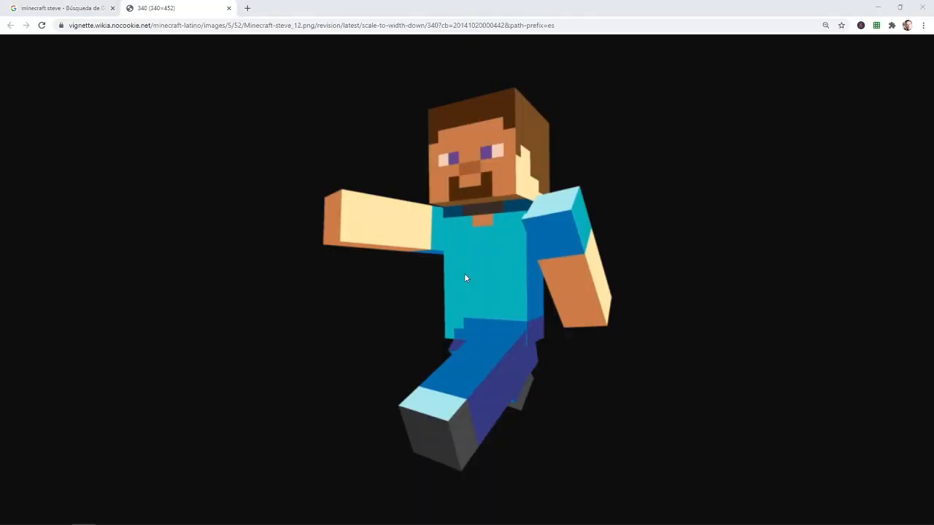
pyautogui.hotkey('alt', 'Tab')
pyautogui.hotkey('alt', 'Tab')
pyautogui.hotkey('alt', 'Tab')
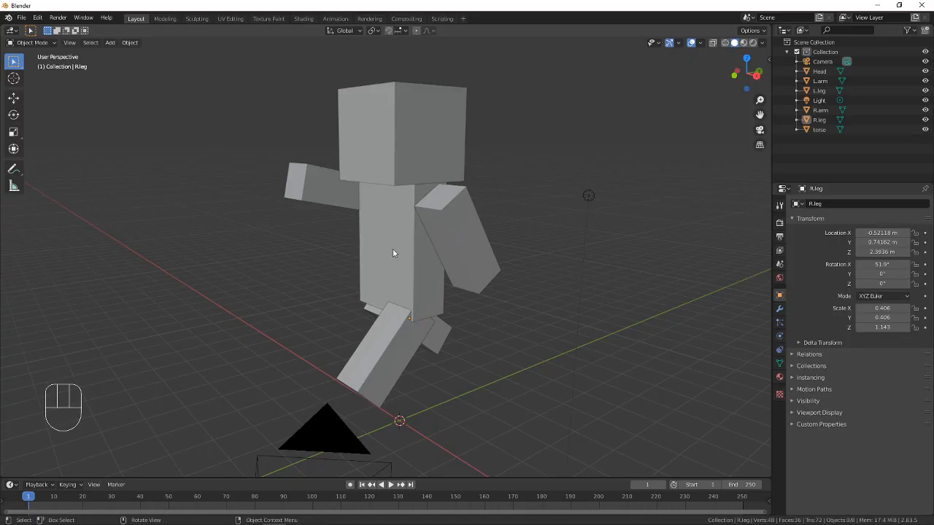
pyautogui.moveTo(392, 254); pyautogui.dragTo(454, 256, button='middle')
pyautogui.scroll(-2, 401, 253)
pyautogui.scroll(4, 401, 254)
pyautogui.scroll(-1, 455, 257)
pyautogui.hotkey('alt', 'Tab')
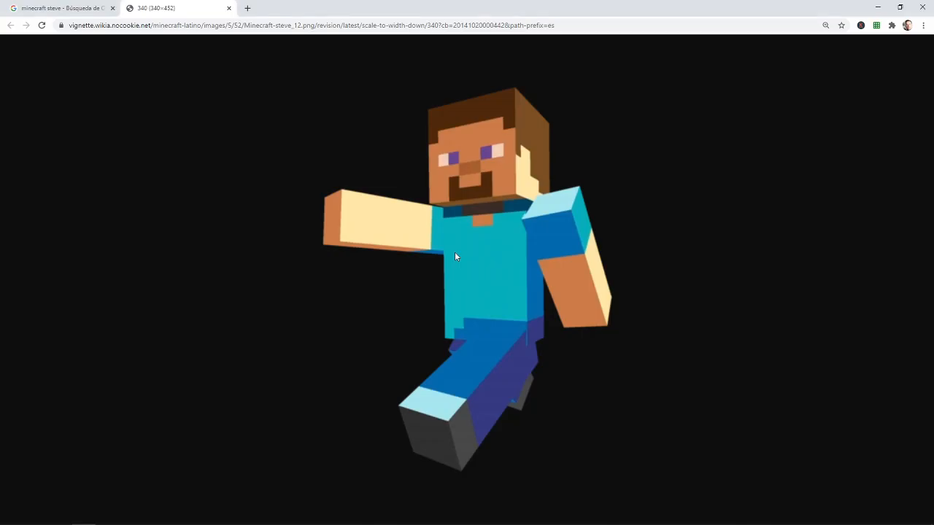
pyautogui.hotkey('alt', 'Tab')
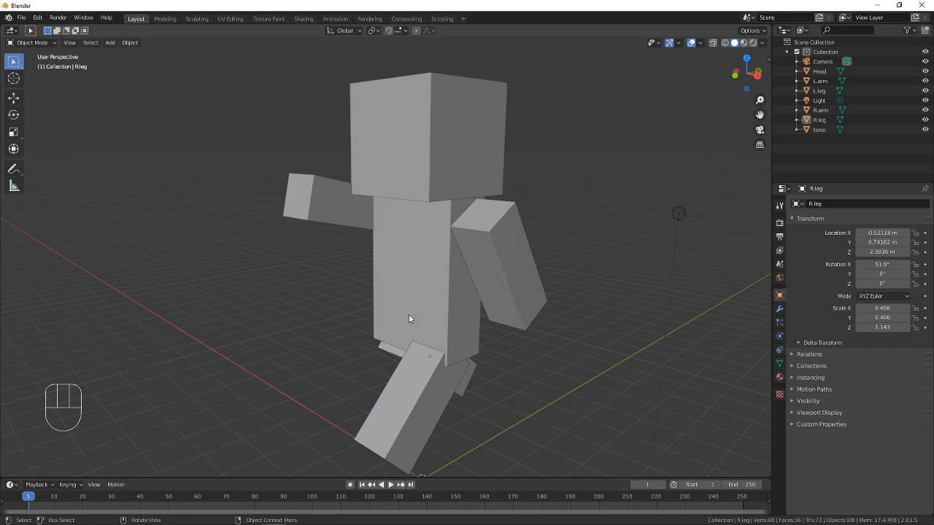
pyautogui.keyDown('shift'); pyautogui.moveTo(409, 304); pyautogui.dragTo(424, 281, button='middle'); pyautogui.keyUp('shift')
pyautogui.click(406, 203)
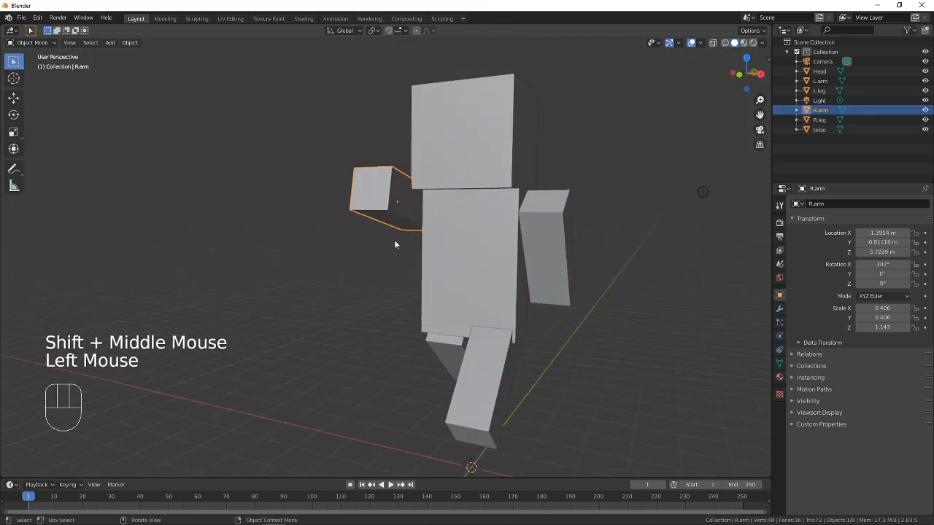
pyautogui.moveTo(394, 245); pyautogui.dragTo(438, 199, button='middle')
pyautogui.keyDown('shift'); pyautogui.moveTo(458, 240); pyautogui.dragTo(477, 197, button='middle'); pyautogui.keyUp('shift')
# Lengthen L.leg along its local Z axis to a Z scale of about 1.47
pyautogui.click(449, 310)
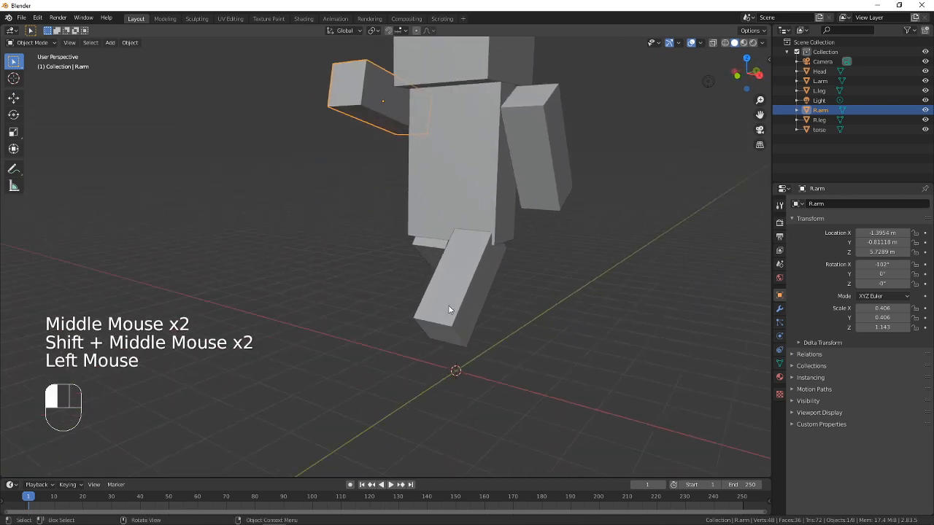
pyautogui.moveTo(448, 310); pyautogui.dragTo(471, 299, button='middle')
pyautogui.press('s')
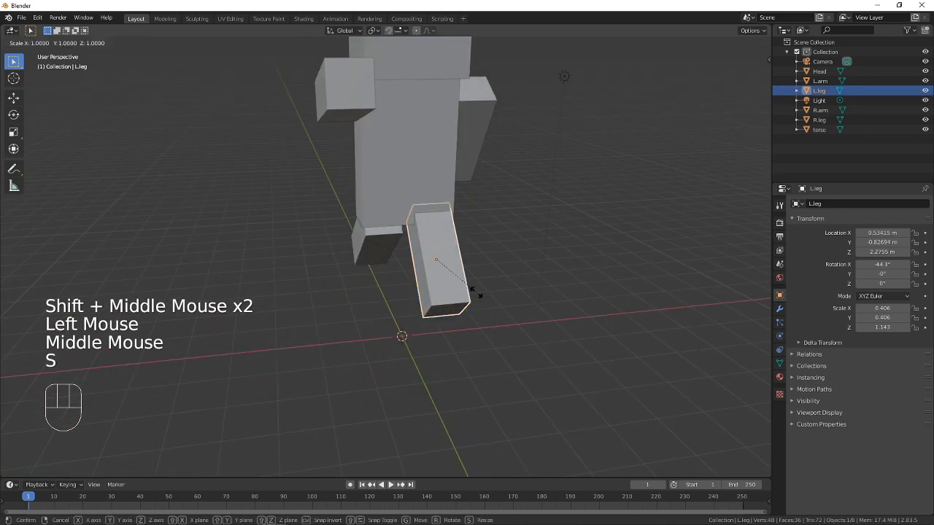
pyautogui.press('z')
pyautogui.press('z')
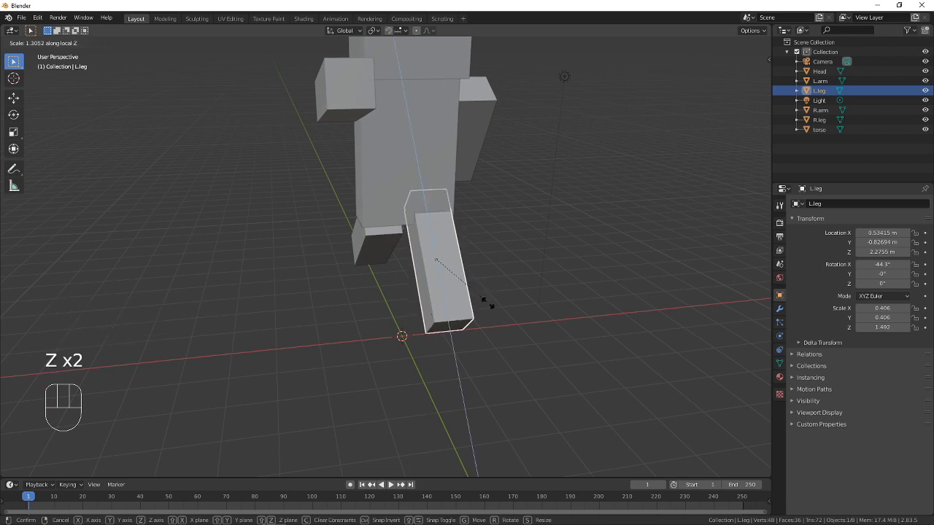
pyautogui.click(485, 304)
# Lengthen R.leg along its local Z axis to a Z scale of about 1.32
pyautogui.click(374, 263)
pyautogui.moveTo(374, 262); pyautogui.dragTo(473, 253, button='middle')
pyautogui.press('s')
pyautogui.press('z')
pyautogui.press('z')
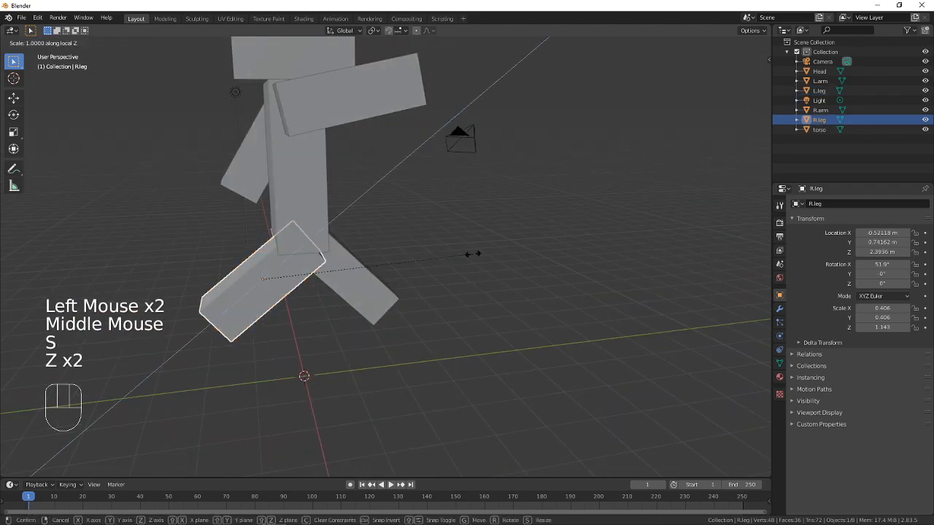
pyautogui.click(502, 233)
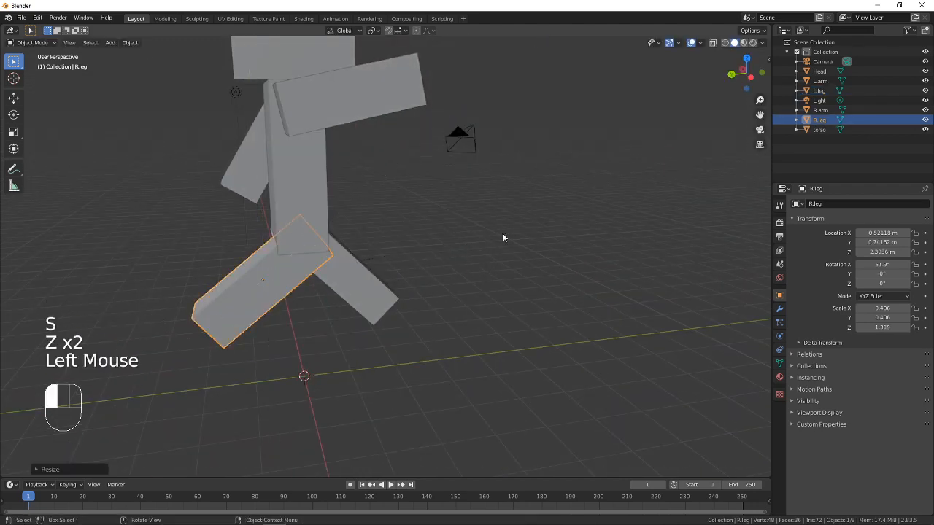
# Lower both legs together about 0.14 m along the global Z axis, and deselect everything
pyautogui.moveTo(489, 280); pyautogui.dragTo(416, 279, button='middle')
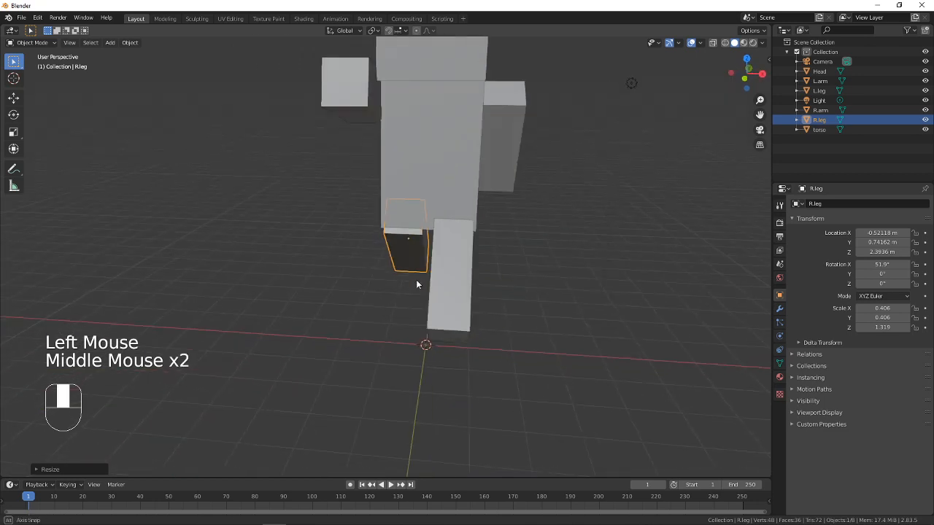
pyautogui.keyDown('shift'); pyautogui.click(443, 270); pyautogui.keyUp('shift')
pyautogui.press('g')
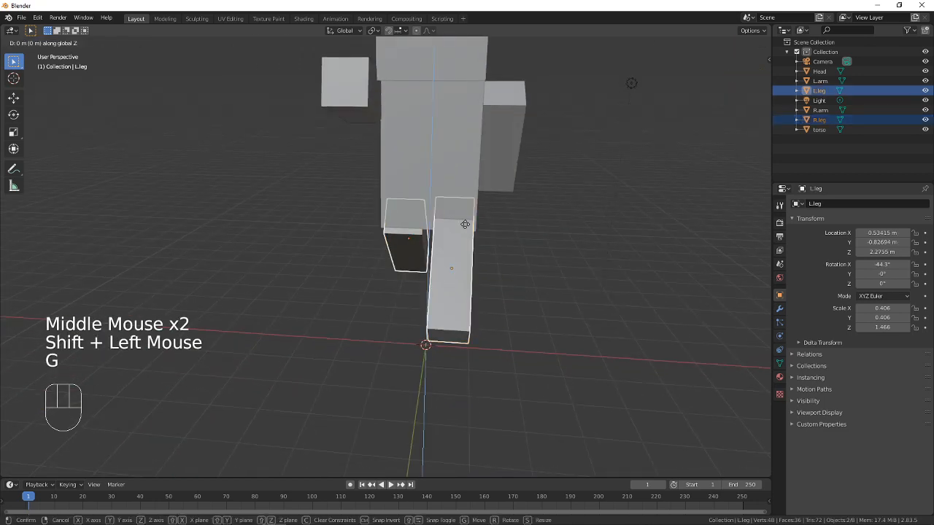
pyautogui.click(537, 285)
pyautogui.moveTo(537, 286); pyautogui.dragTo(344, 273, button='middle')
pyautogui.press('a')
pyautogui.press('a')
pyautogui.press('a')
pyautogui.scroll(-2, 438, 270)
pyautogui.scroll(2, 431, 290)
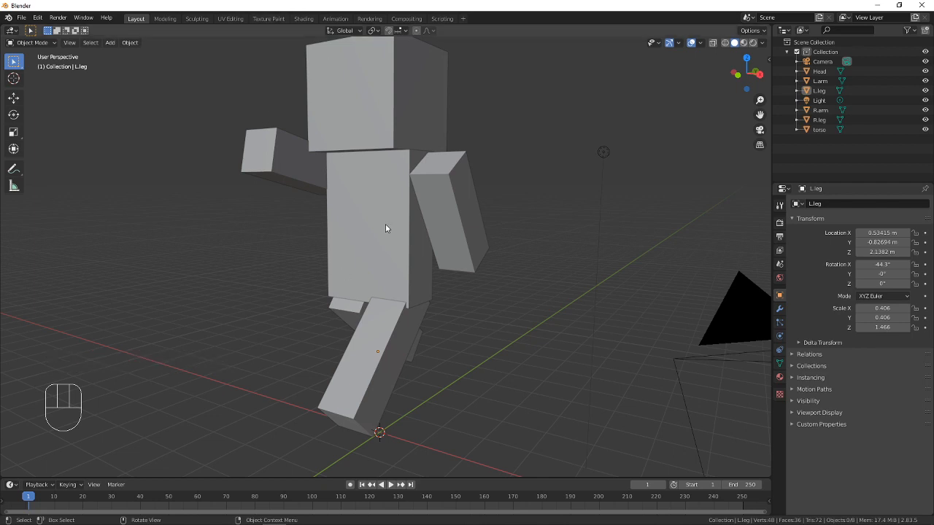
pyautogui.keyDown('shift'); pyautogui.moveTo(323, 174); pyautogui.dragTo(344, 192, button='middle'); pyautogui.keyUp('shift')
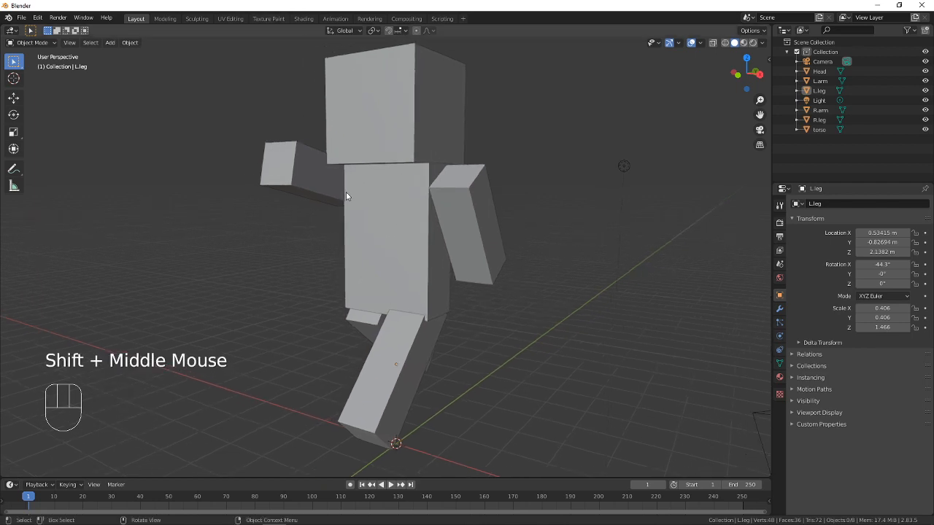
# Save the Blender file to the Desktop, named minecraft, the author's full name and 7am, separated by underscores
pyautogui.hotkey('ctrl', 's')
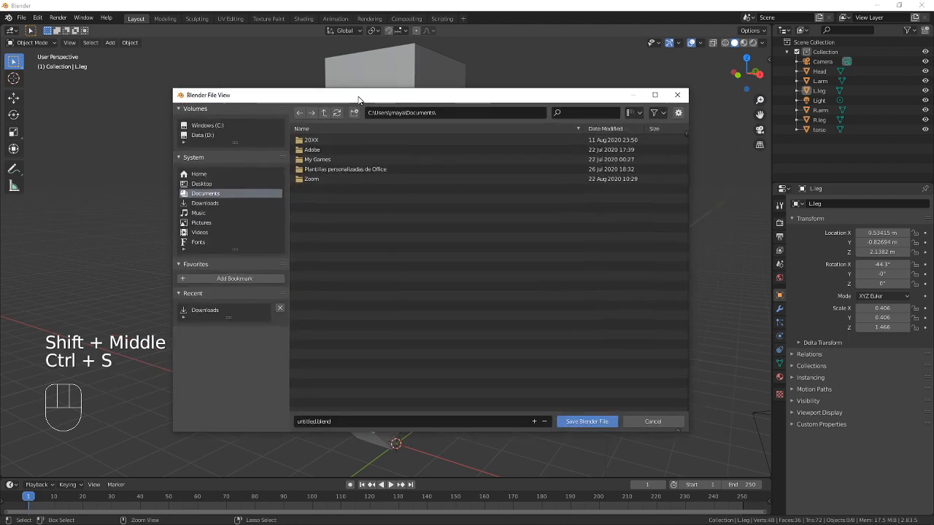
pyautogui.click(205, 185)
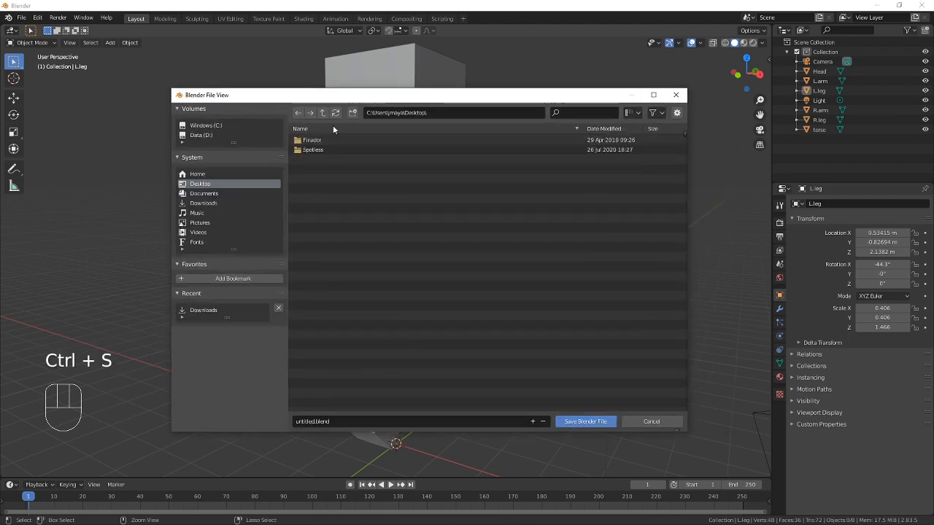
pyautogui.click(328, 425)
pyautogui.click(311, 421)
pyautogui.moveTo(314, 421); pyautogui.dragTo(291, 422)
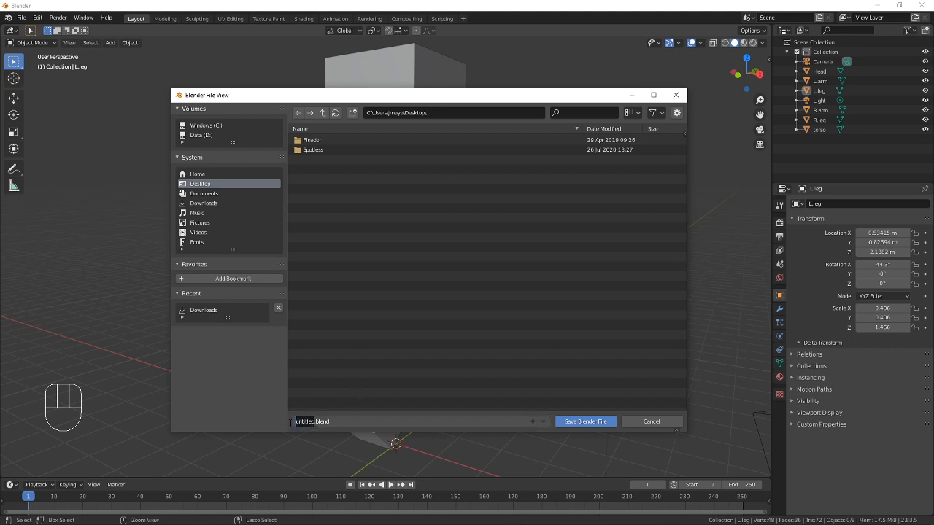
pyautogui.press('BackSpace')
pyautogui.write('minecraft_')
pyautogui.press('BackSpace')
pyautogui.write('_Manuel Ayala_')
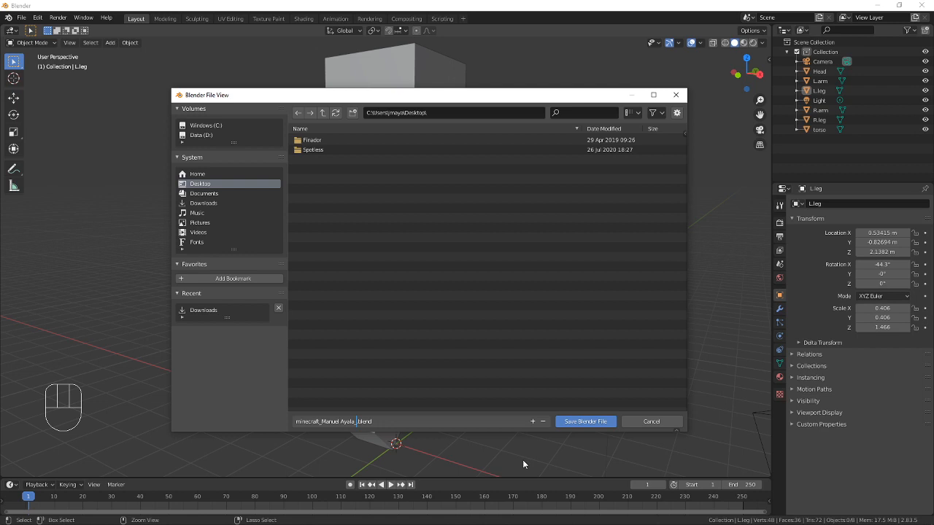
pyautogui.write('7am')
pyautogui.click(580, 422)
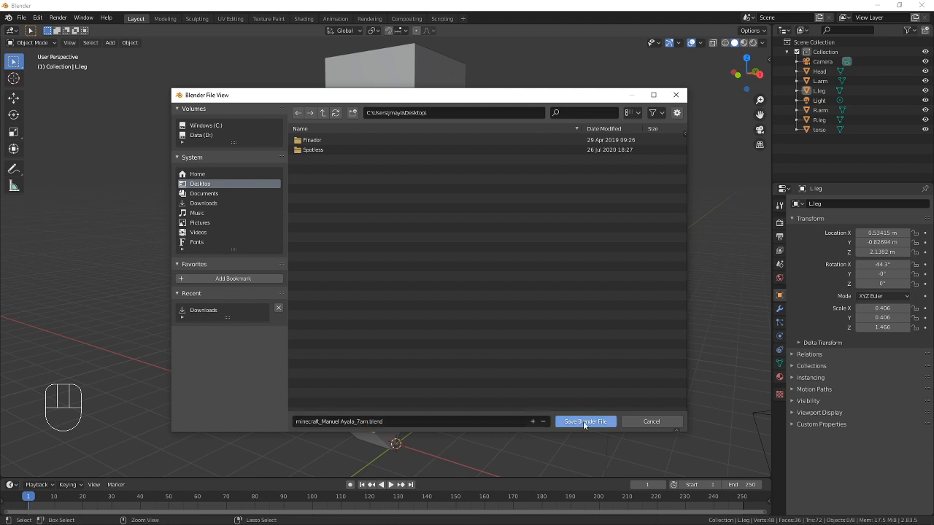
pyautogui.click(583, 421)
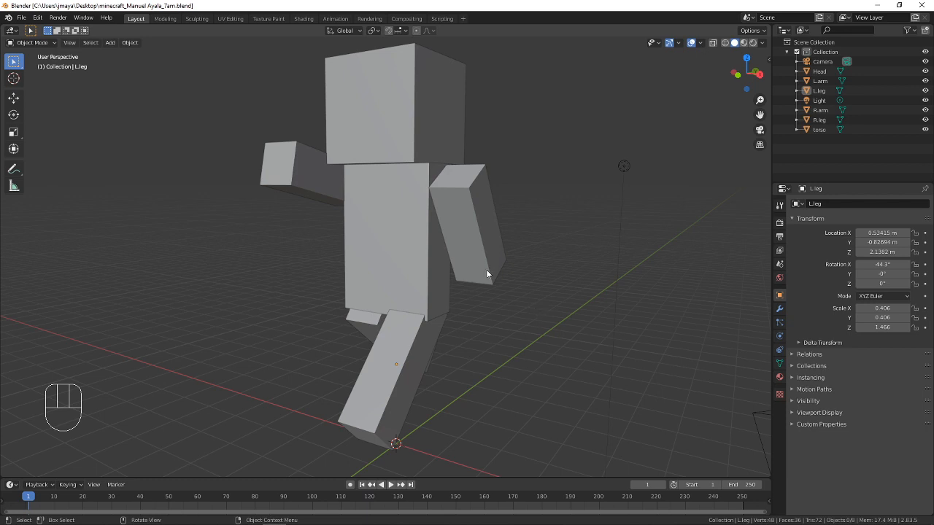
# Switch to the browser to view the Steve reference image
pyautogui.hotkey('alt', 'Tab')
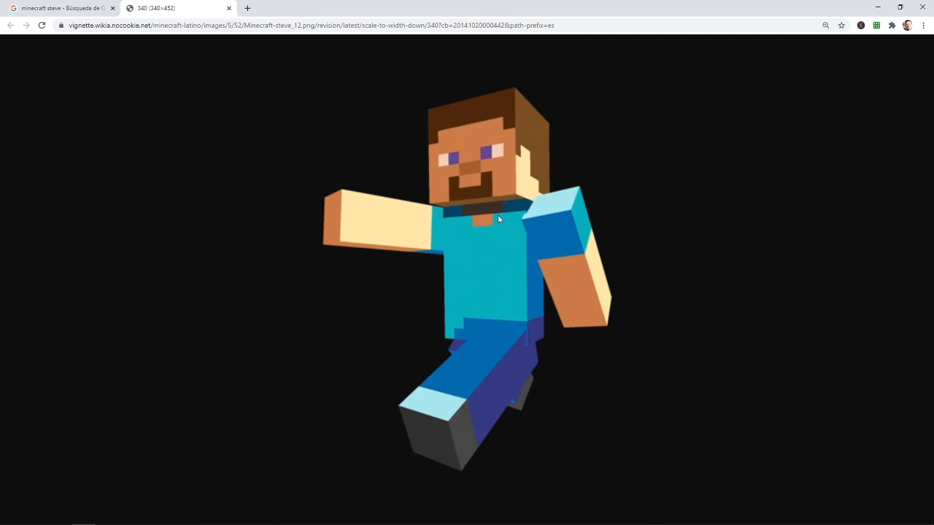
# Return to Blender and compare the cube figure's proportions and limb poses with the Steve reference image in the browser
pyautogui.hotkey('alt', 'Tab')
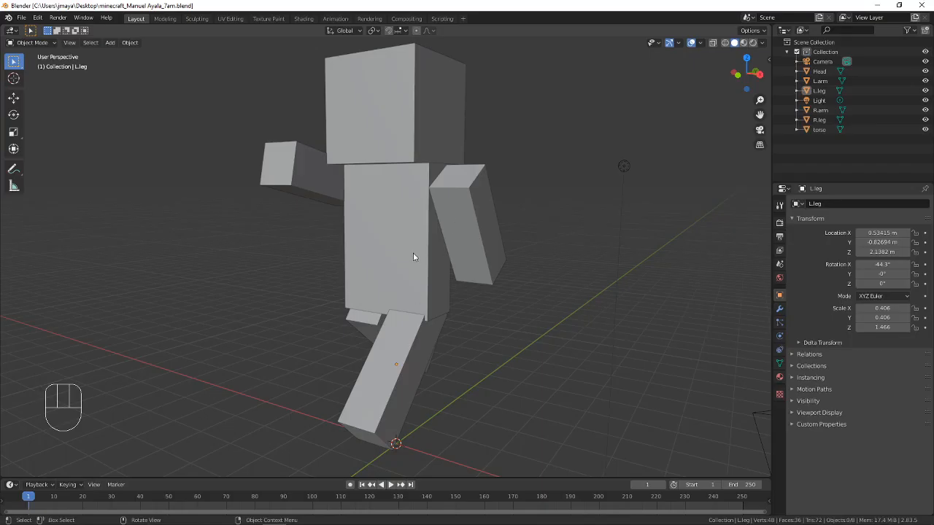
pyautogui.scroll(-3, 371, 208)
pyautogui.moveTo(375, 225); pyautogui.dragTo(396, 245, button='middle')
pyautogui.scroll(2, 429, 279)
pyautogui.scroll(-1, 421, 273)
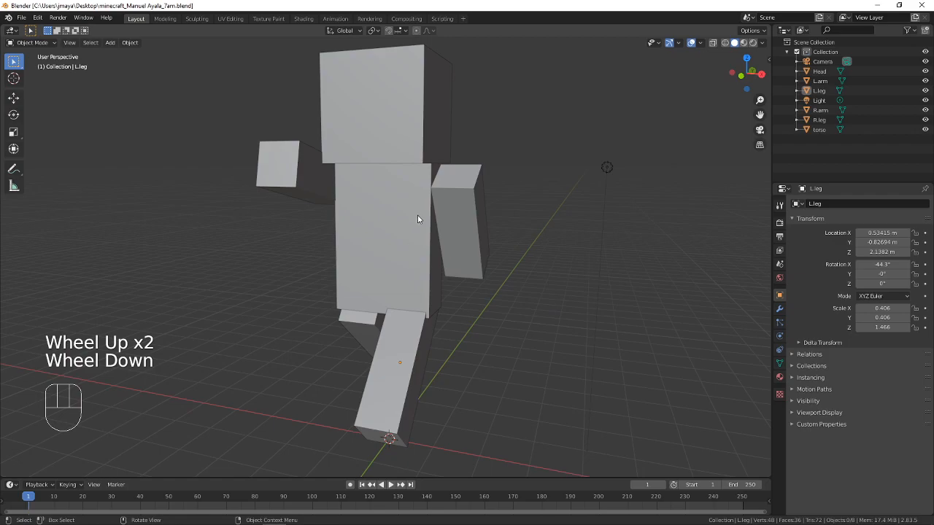
pyautogui.hotkey('alt', 'Tab')
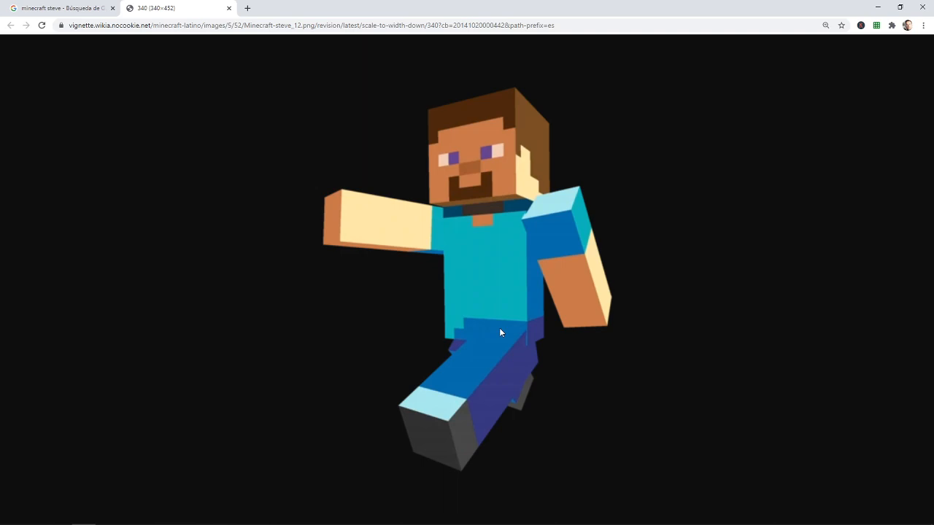
pyautogui.hotkey('alt', 'Tab')
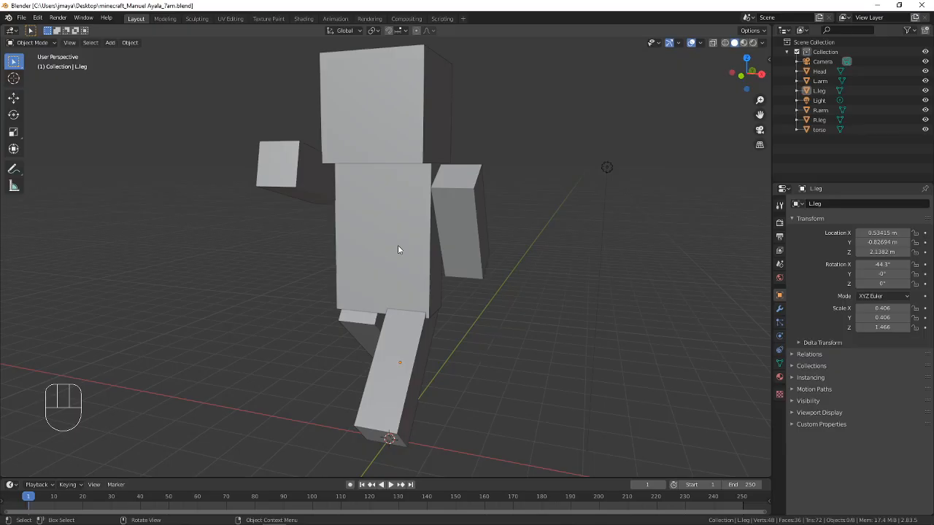
pyautogui.keyDown('shift'); pyautogui.moveTo(398, 249); pyautogui.dragTo(427, 254, button='middle'); pyautogui.keyUp('shift')
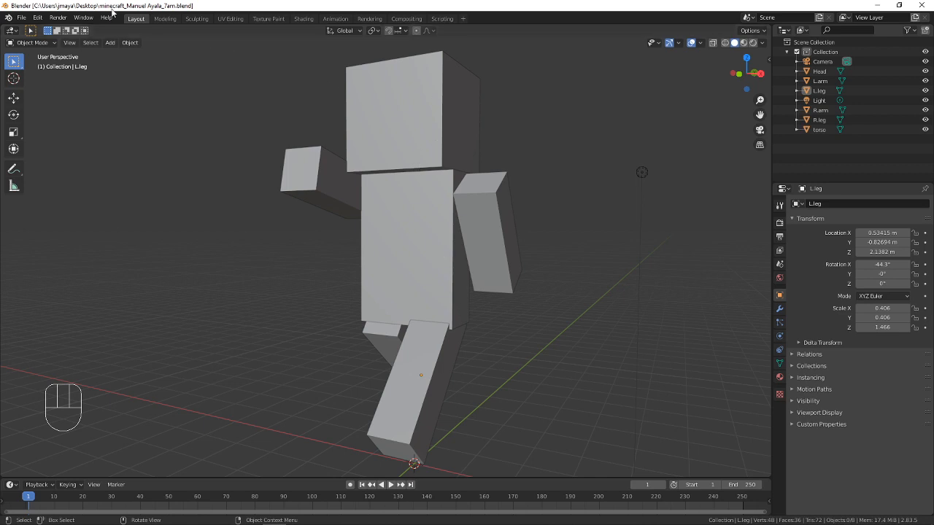
pyautogui.click(22, 17)
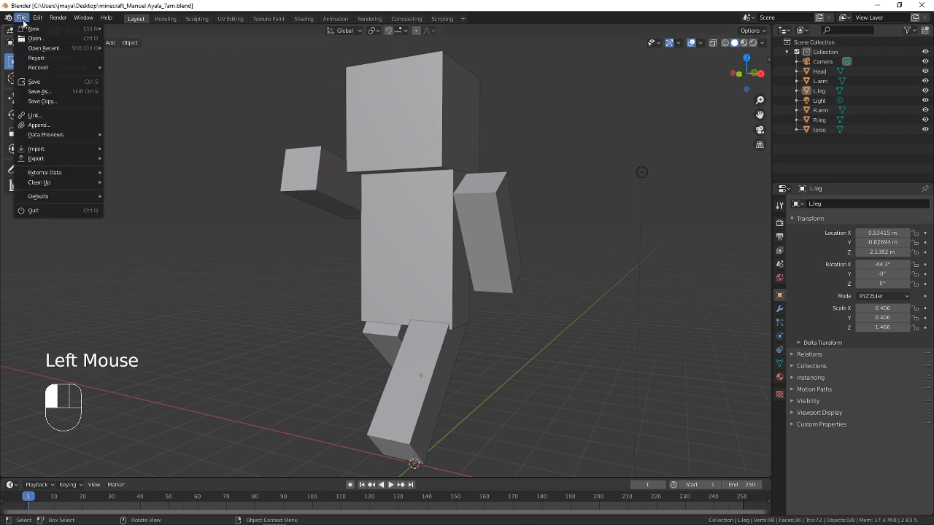
pyautogui.press('Escape')
pyautogui.hotkey('alt', 'Tab')
pyautogui.hotkey('alt', 'Tab')
pyautogui.press('Tab')
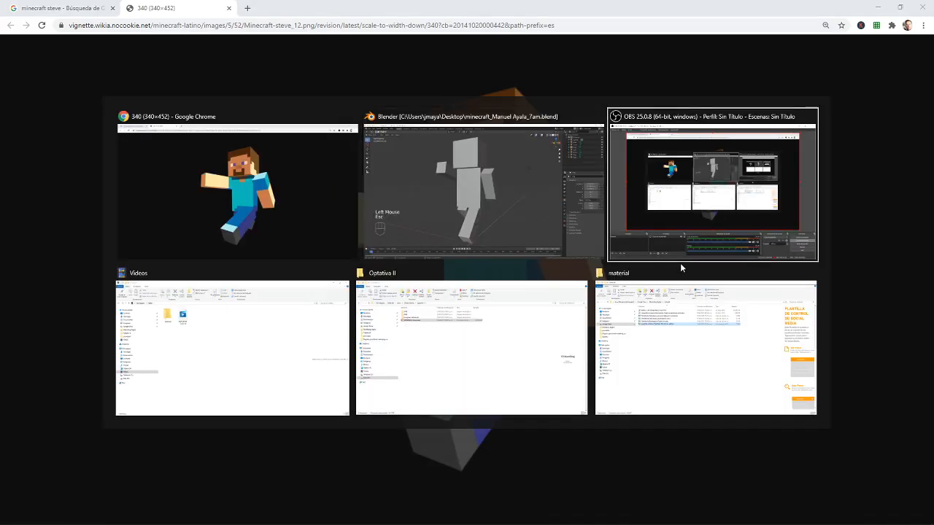